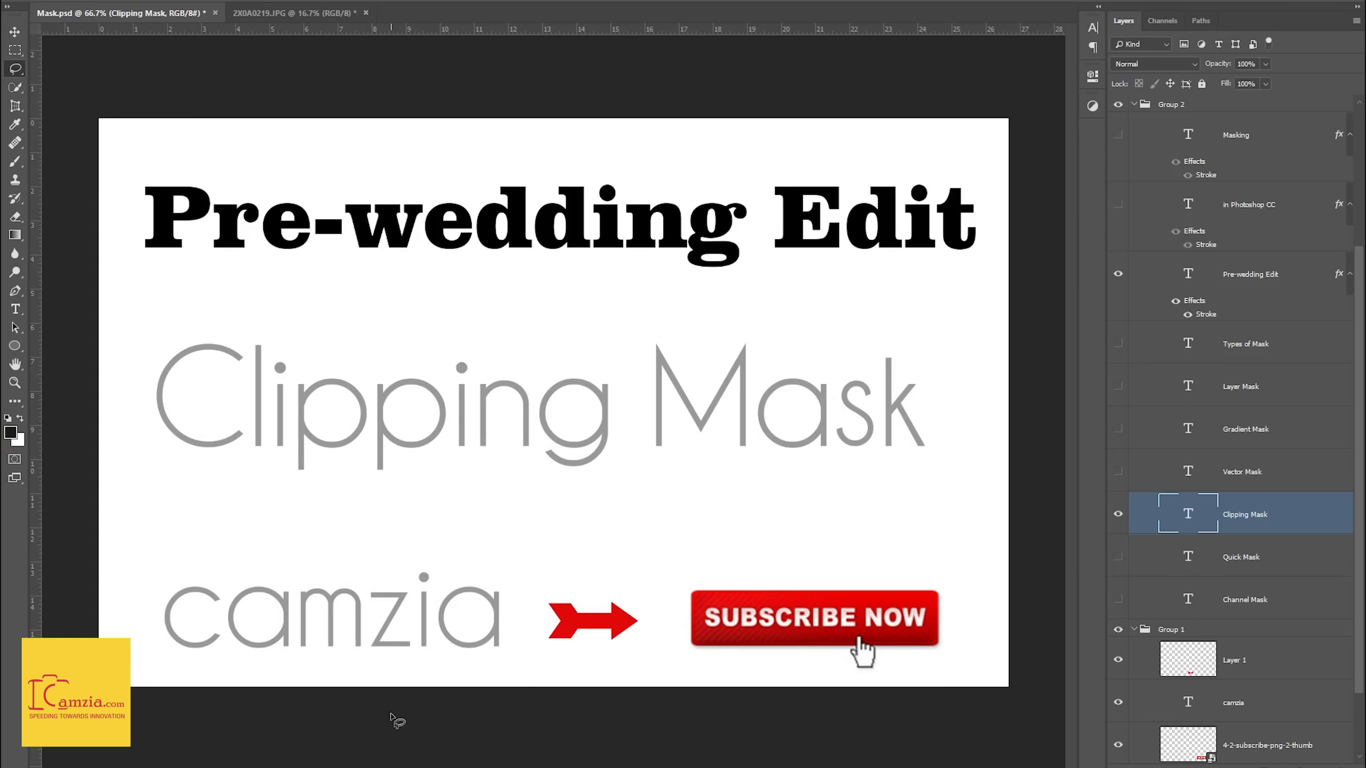
Hide the Clipping Mask text layer and leave only the Quick Mask heading visible.
left_click(1118, 515)
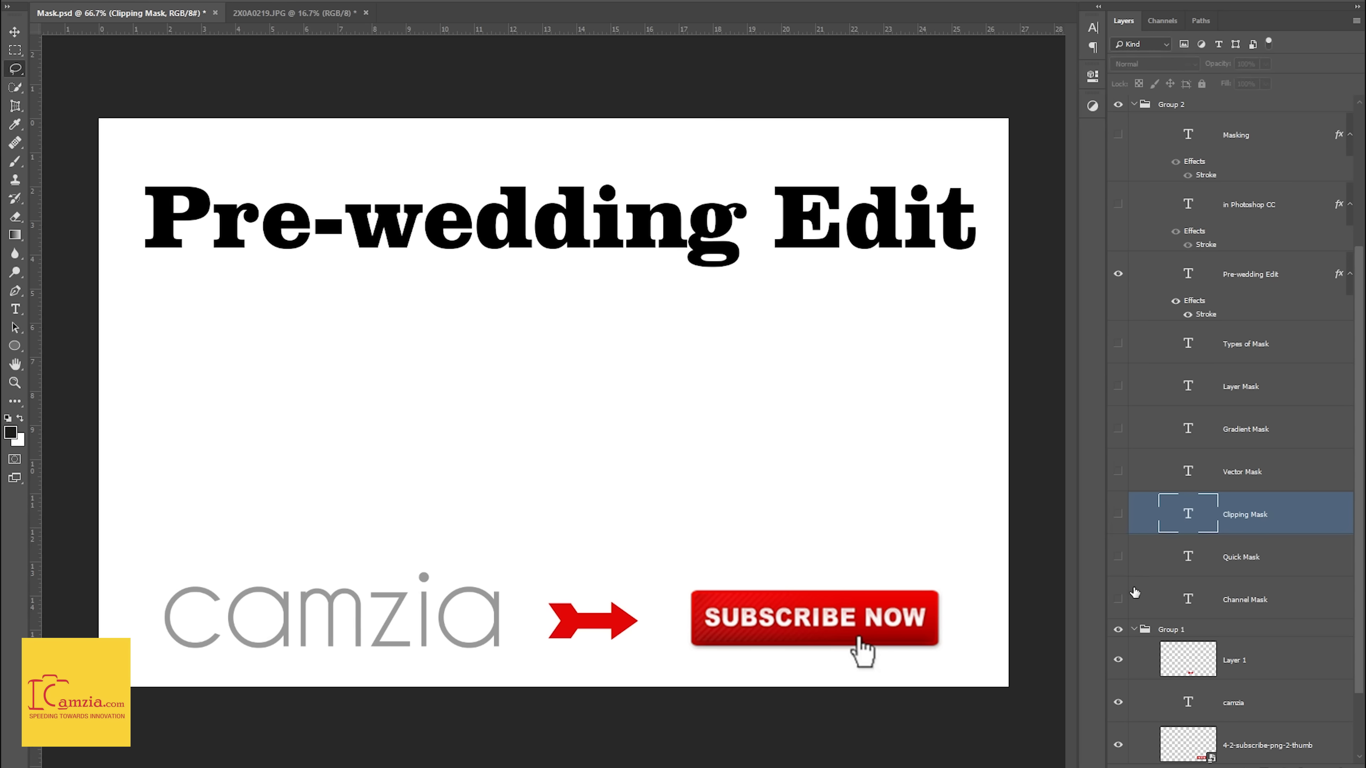
left_click(1118, 557)
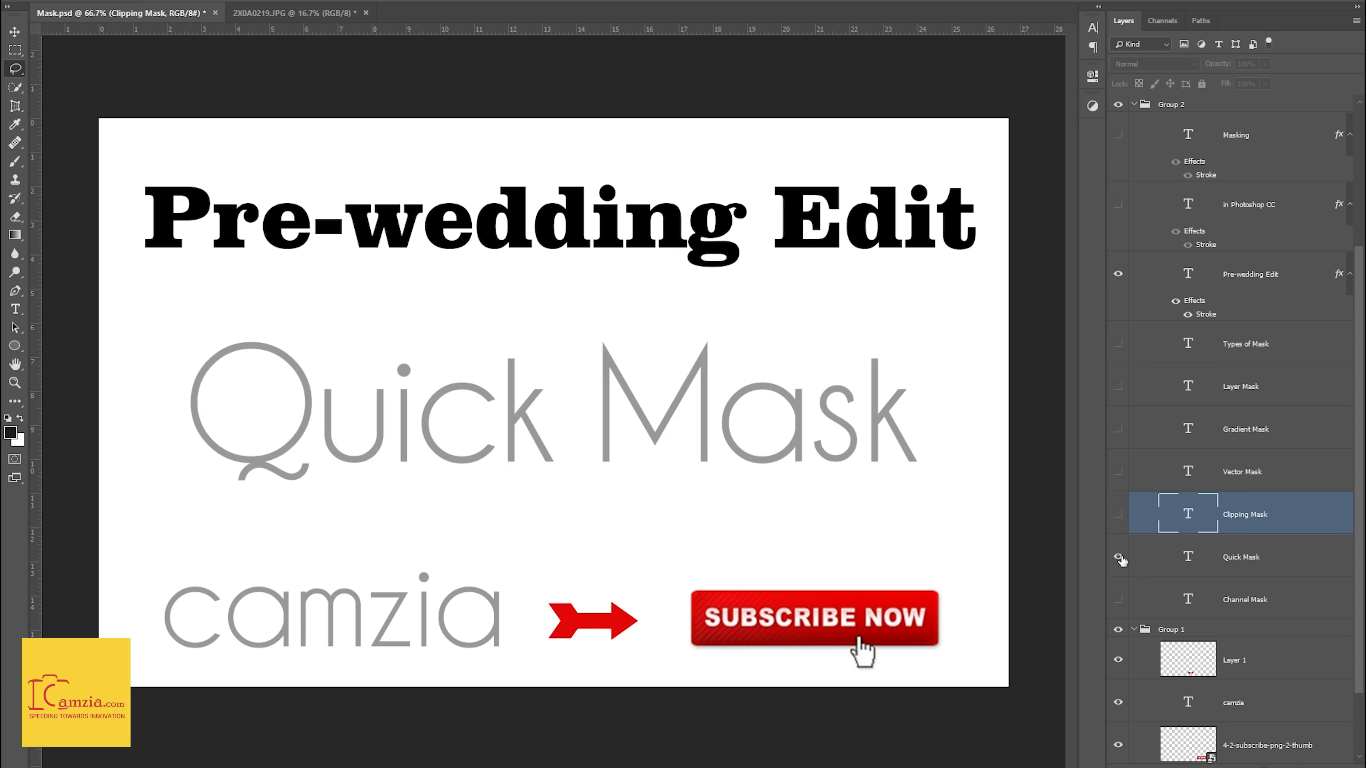
left_click(1119, 557)
left_click(1120, 597)
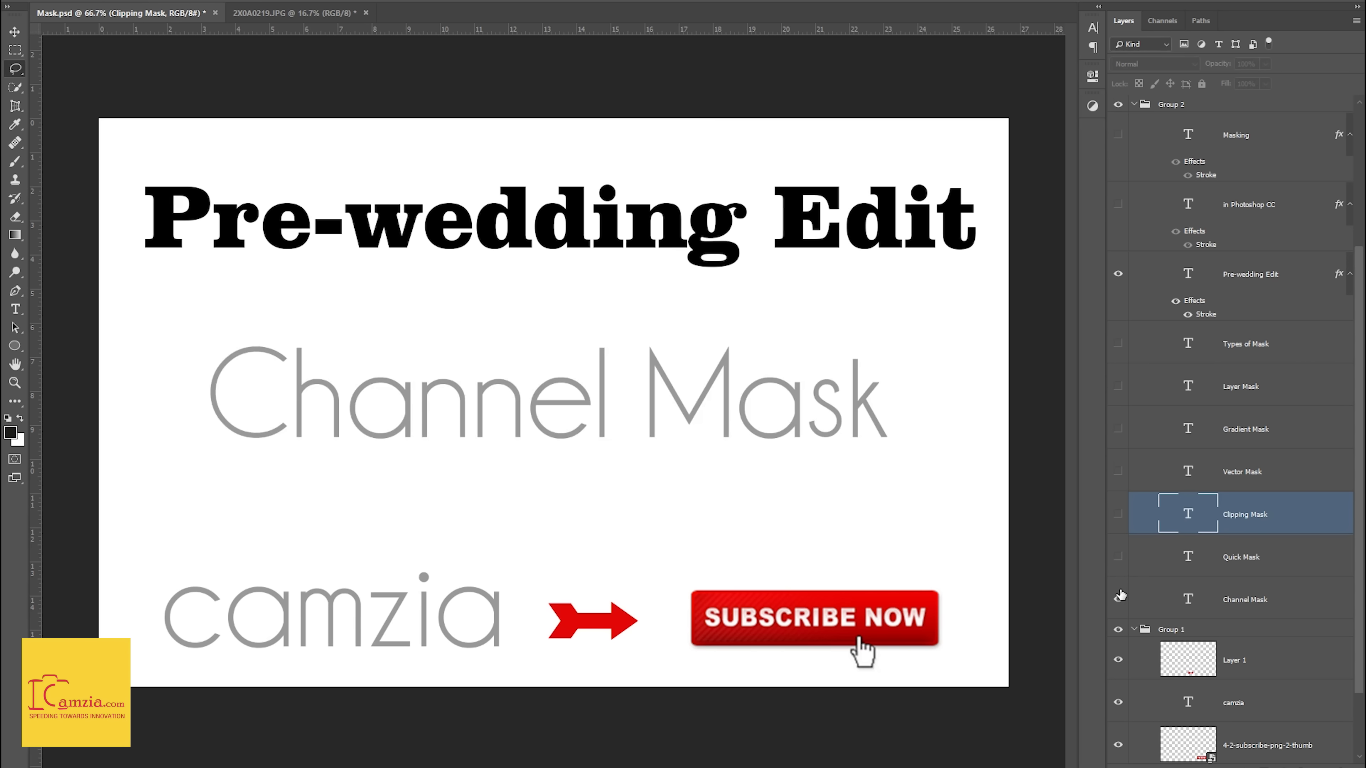
left_click(1120, 597)
left_click(1119, 558)
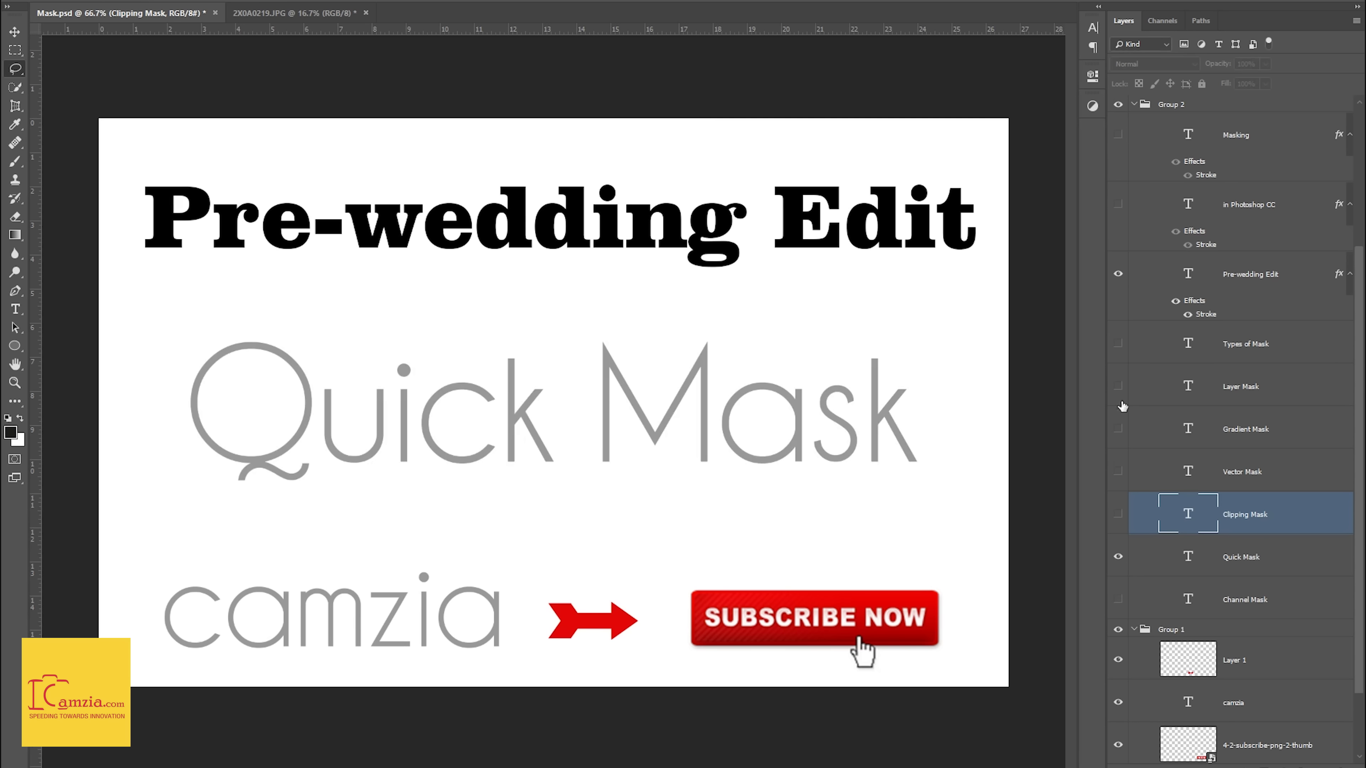
key("v")
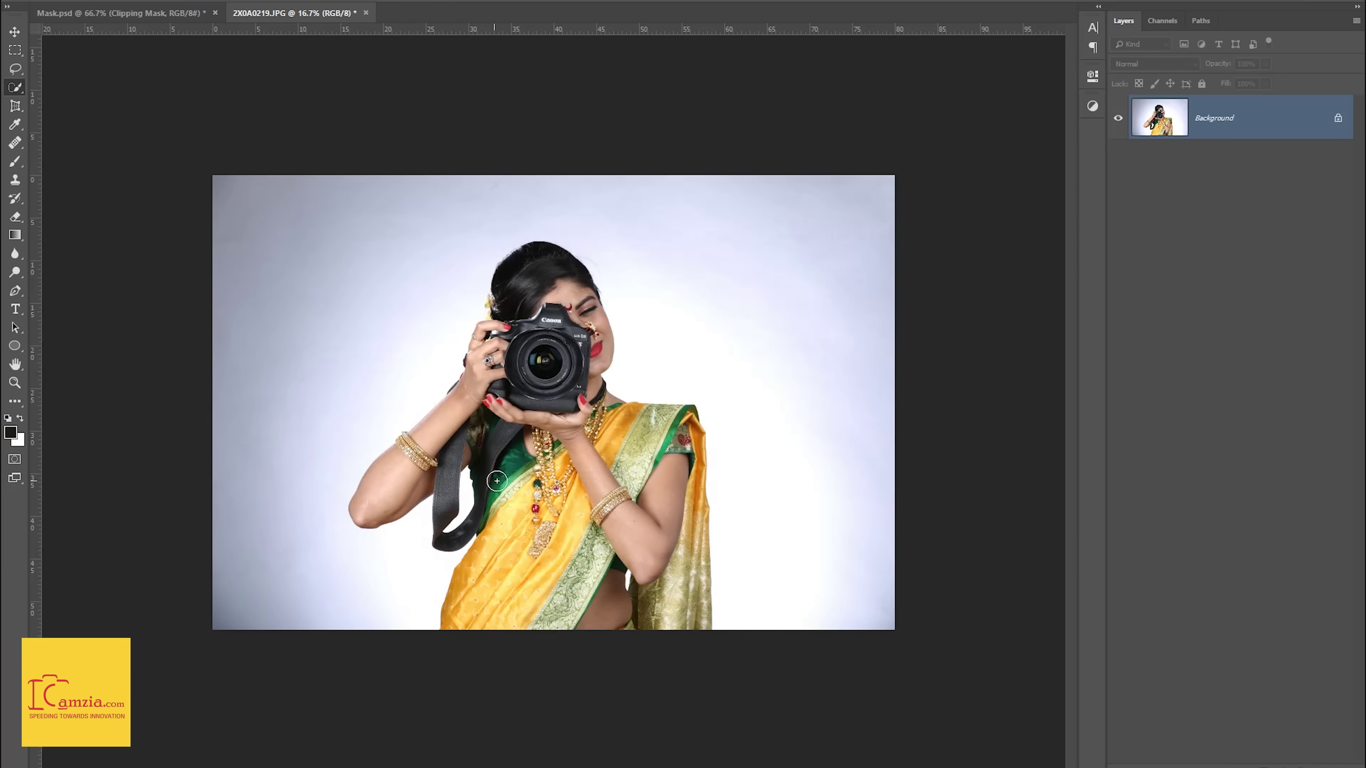
Quick-select the woman's hair, face, camera, hands, shoulder, saree, strap and forearm.
key("w")
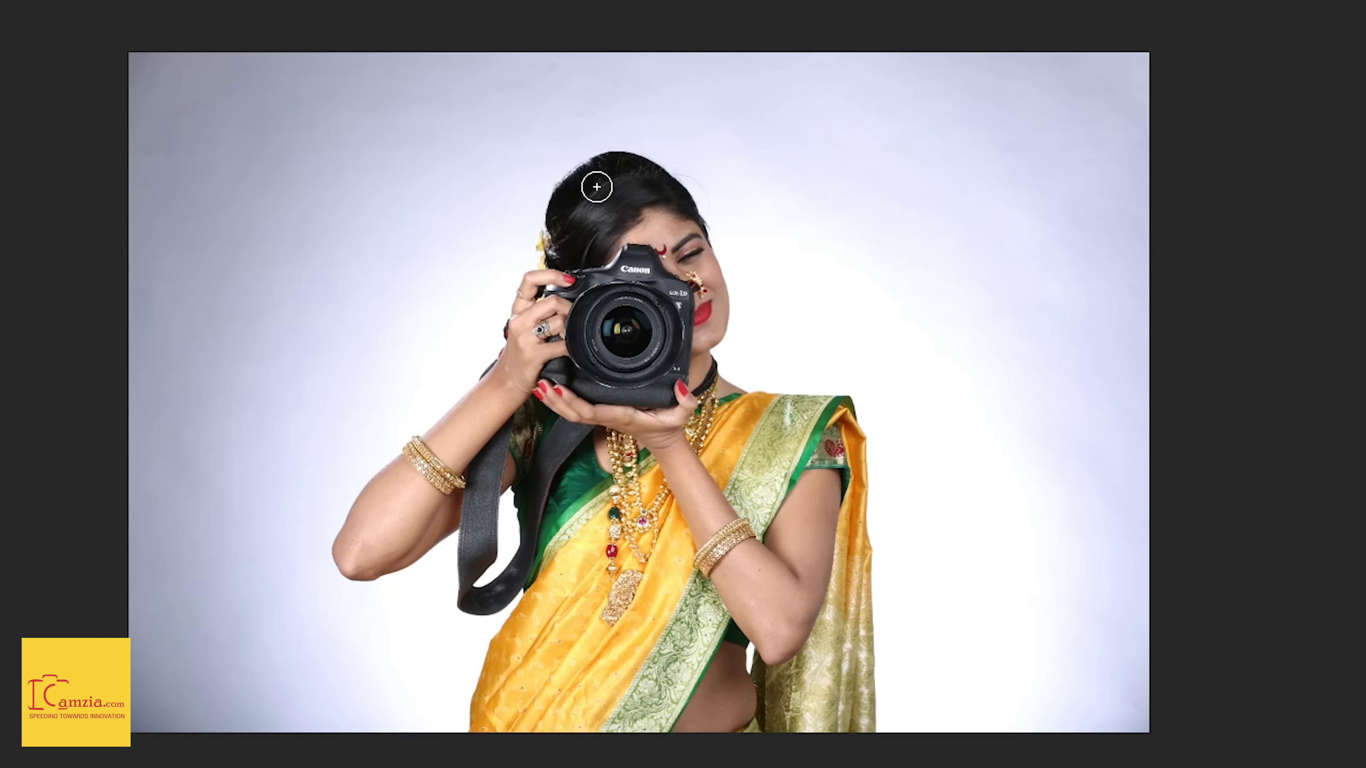
mouse_move(511, 274)
left_mouse_down()
mouse_move(668, 606)
mouse_move(662, 726)
left_mouse_up()
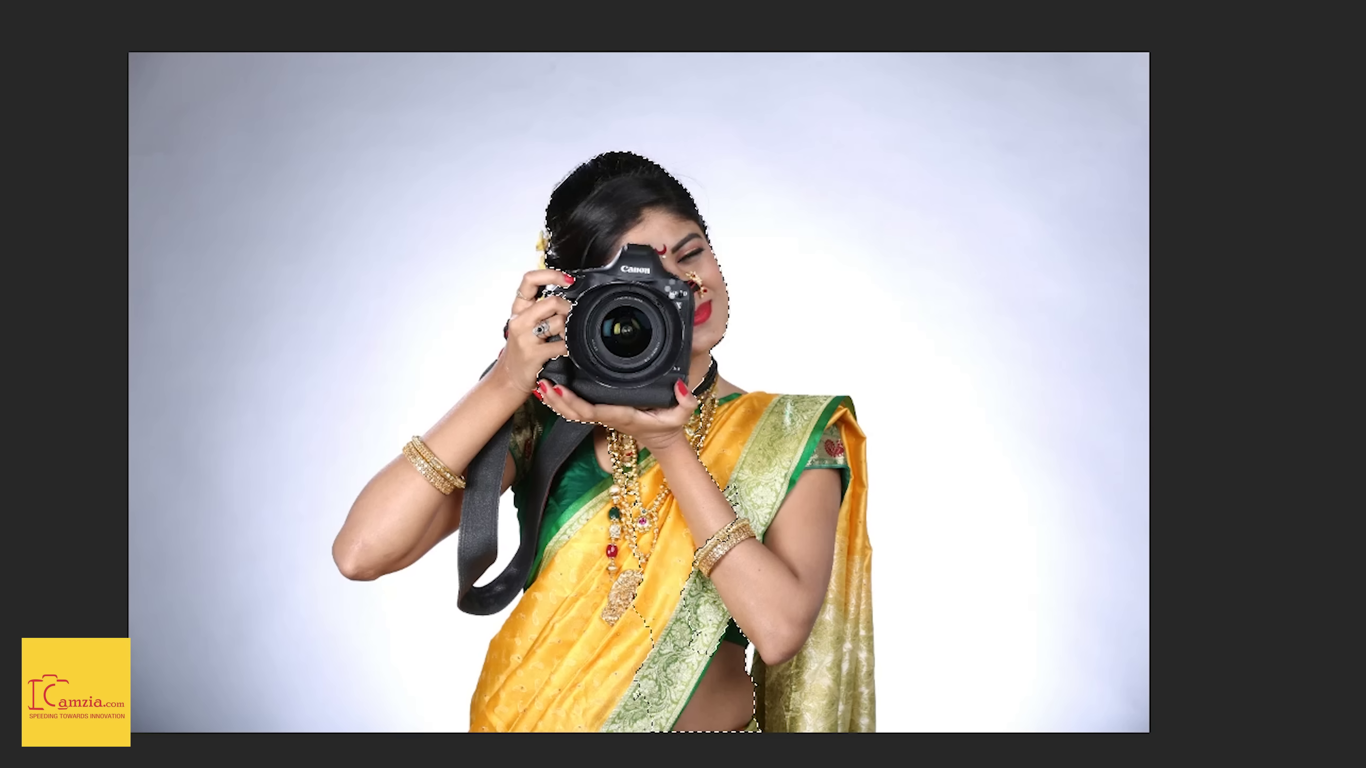
left_click_drag(689, 394, 844, 655)
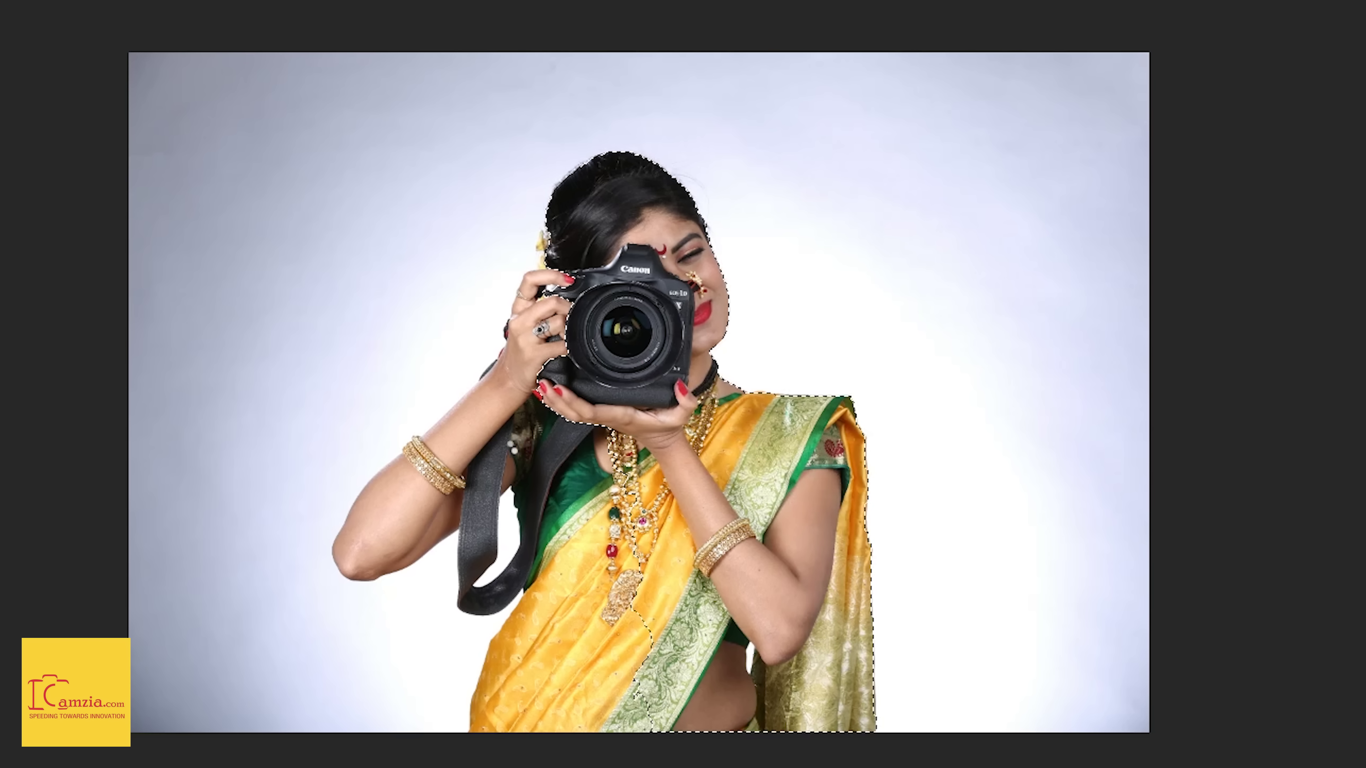
left_click_drag(565, 286, 533, 512)
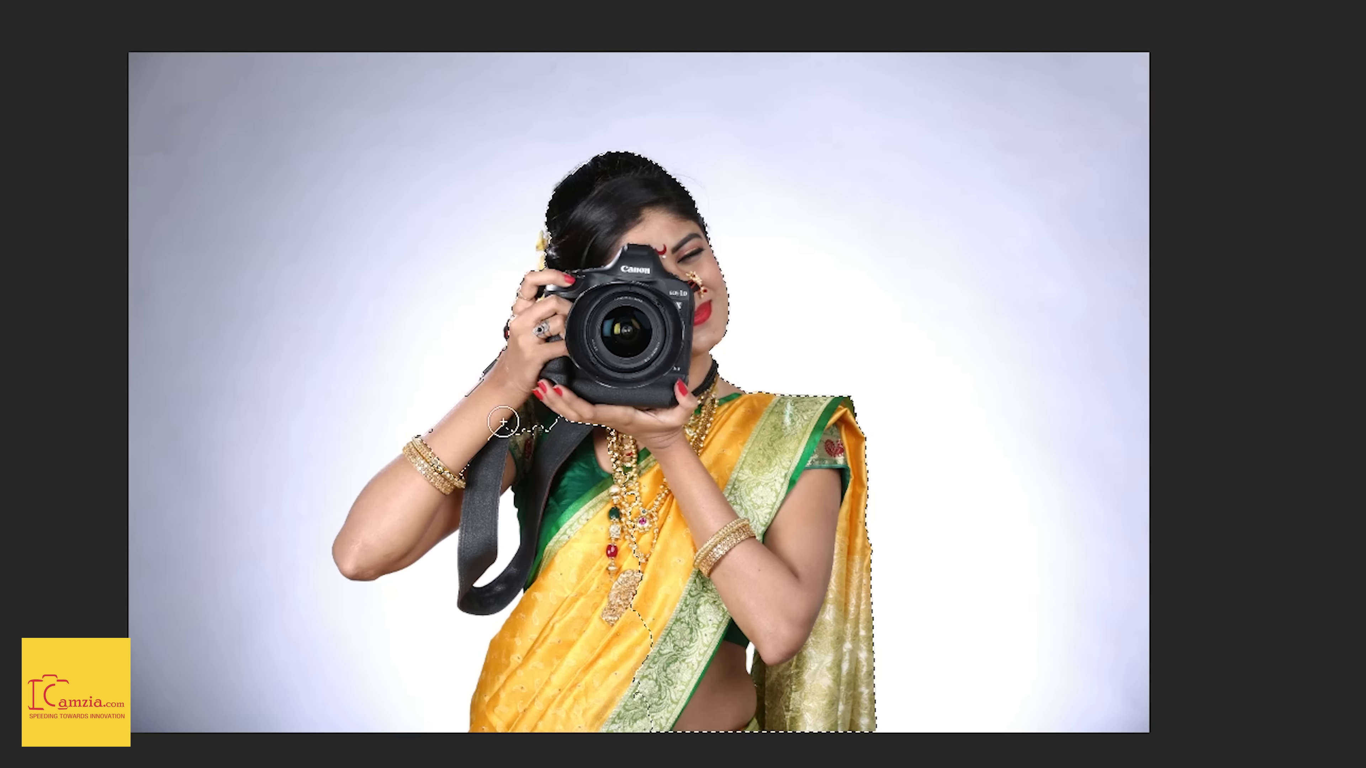
mouse_move(579, 573)
left_mouse_down()
mouse_move(573, 645)
mouse_move(543, 715)
left_mouse_up()
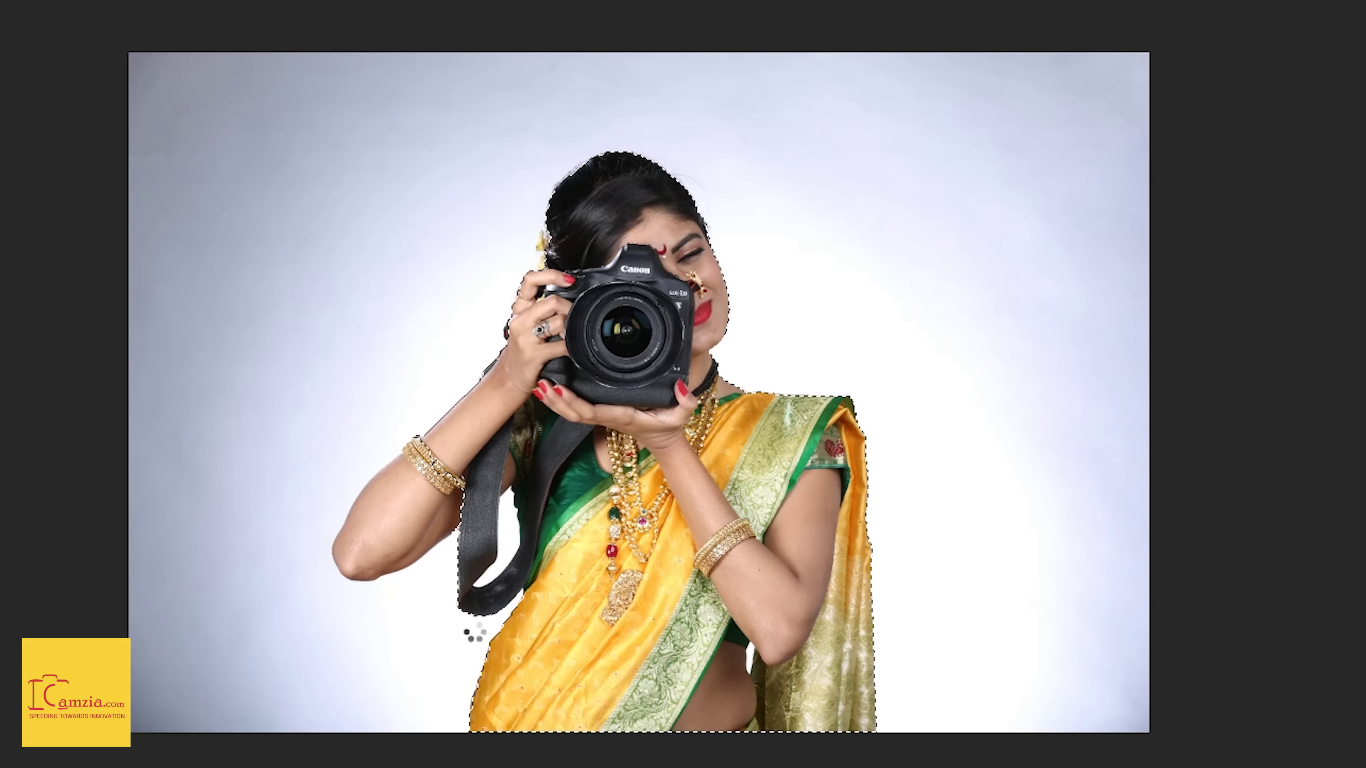
left_click(372, 560)
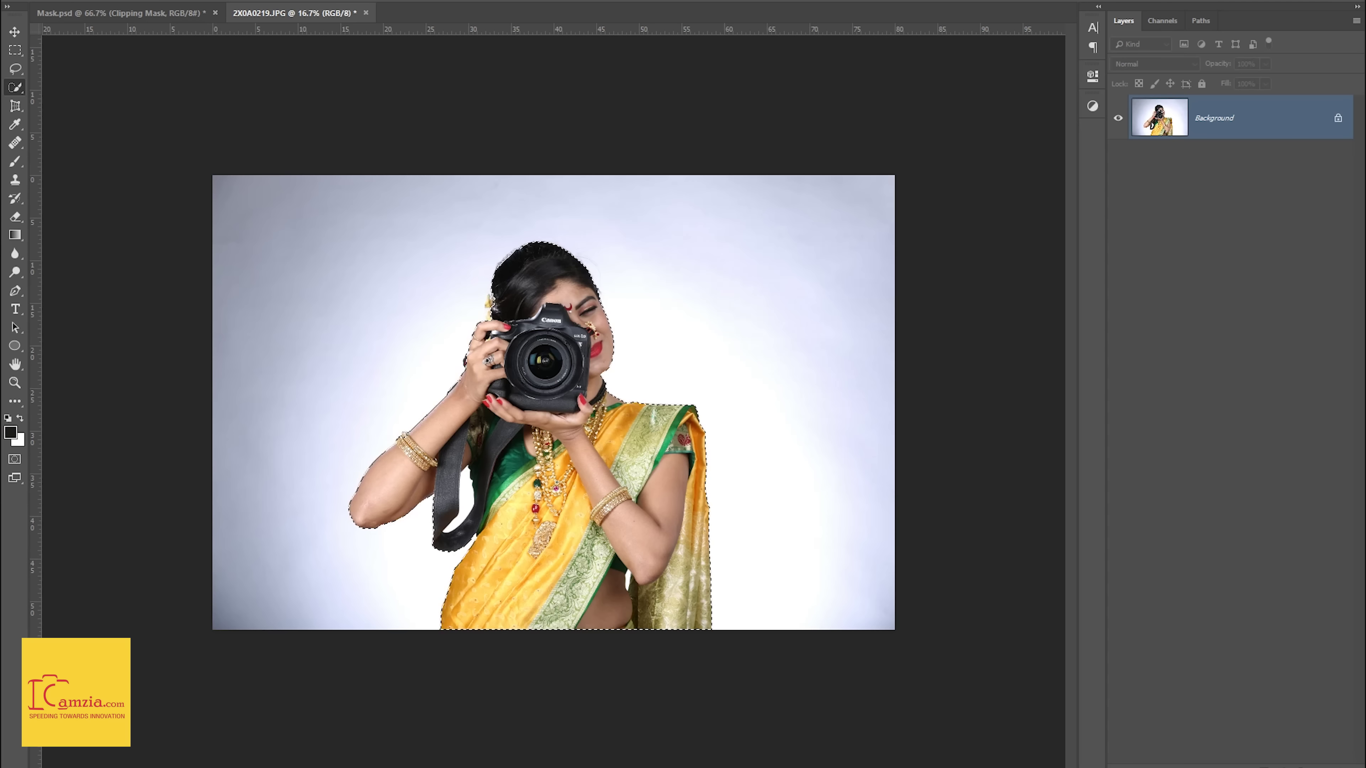
key("q")
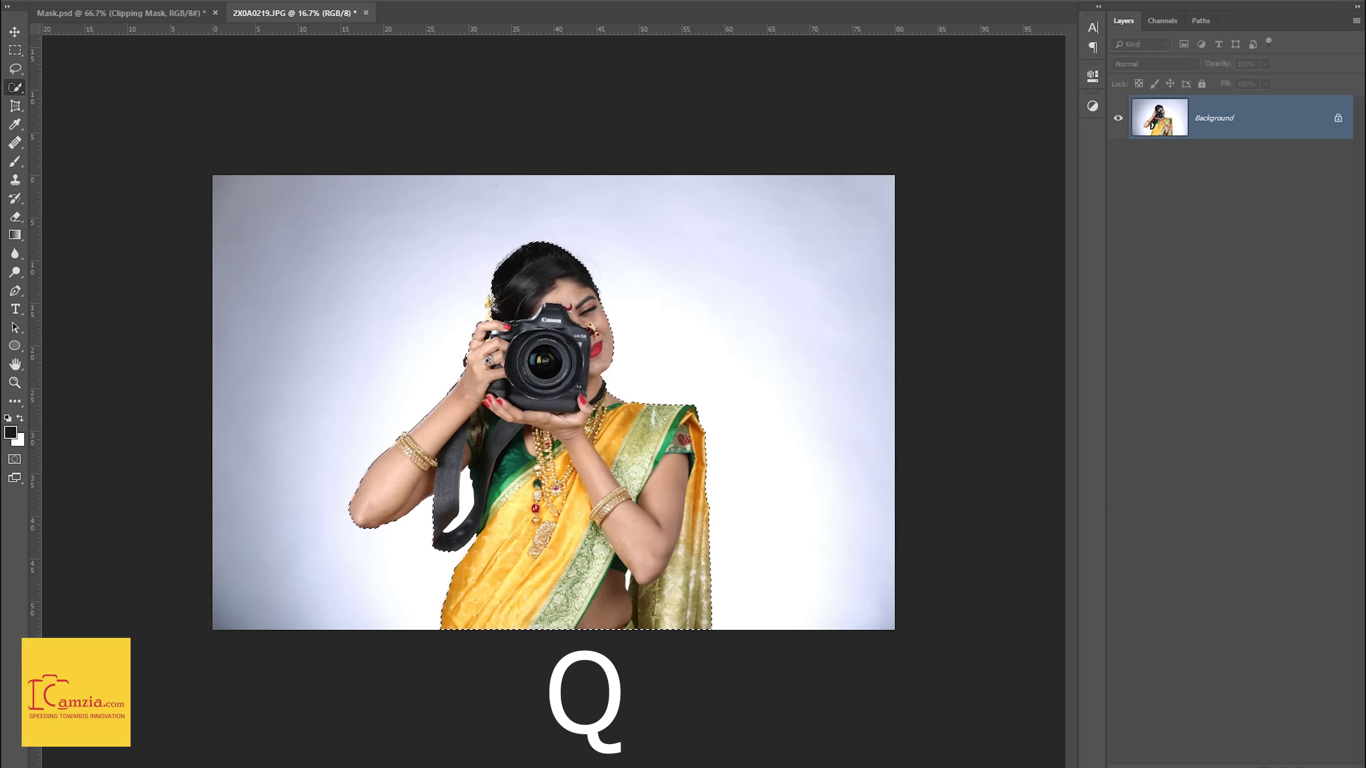
Enter Quick Mask mode and zoom in to inspect the camera, head and hair edges.
key("q")
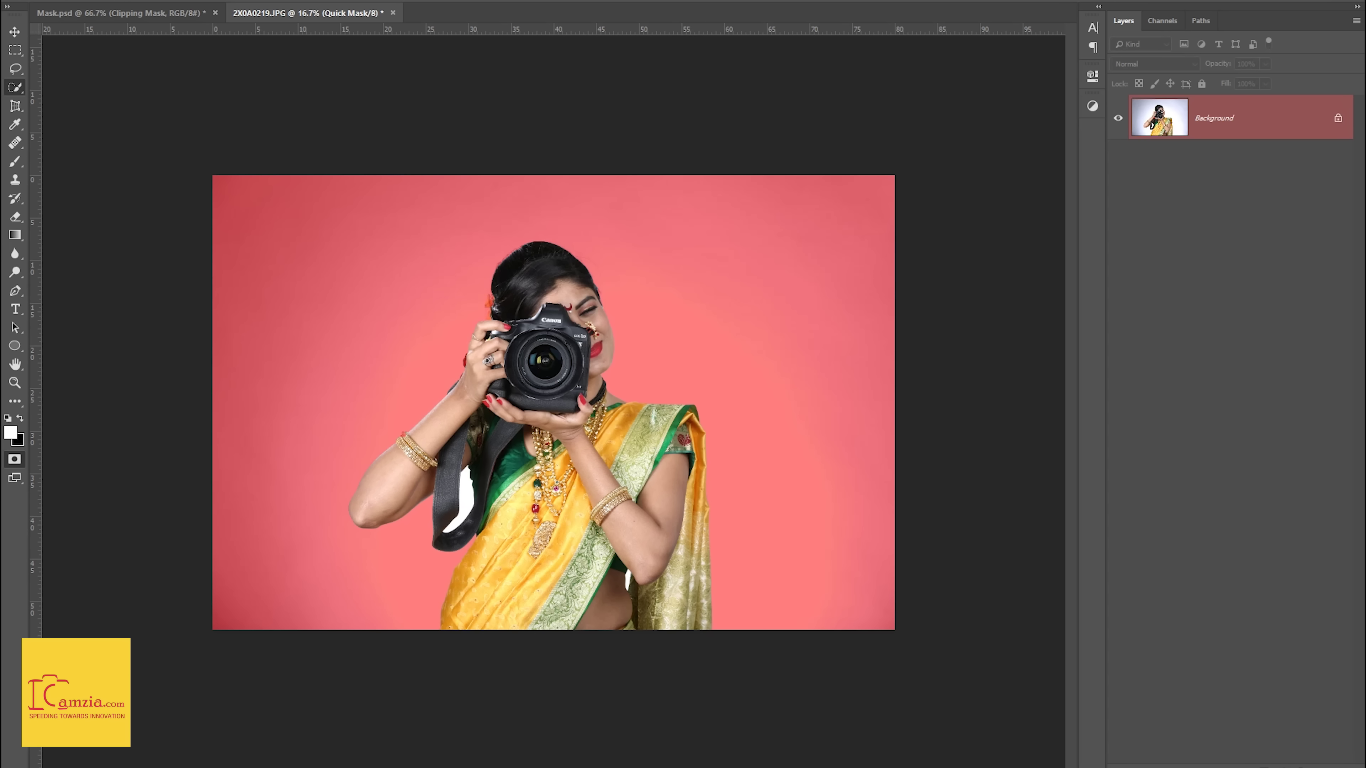
key("ctrl+plus")
key("ctrl+plus")
key("ctrl+plus")
key("ctrl+plus")
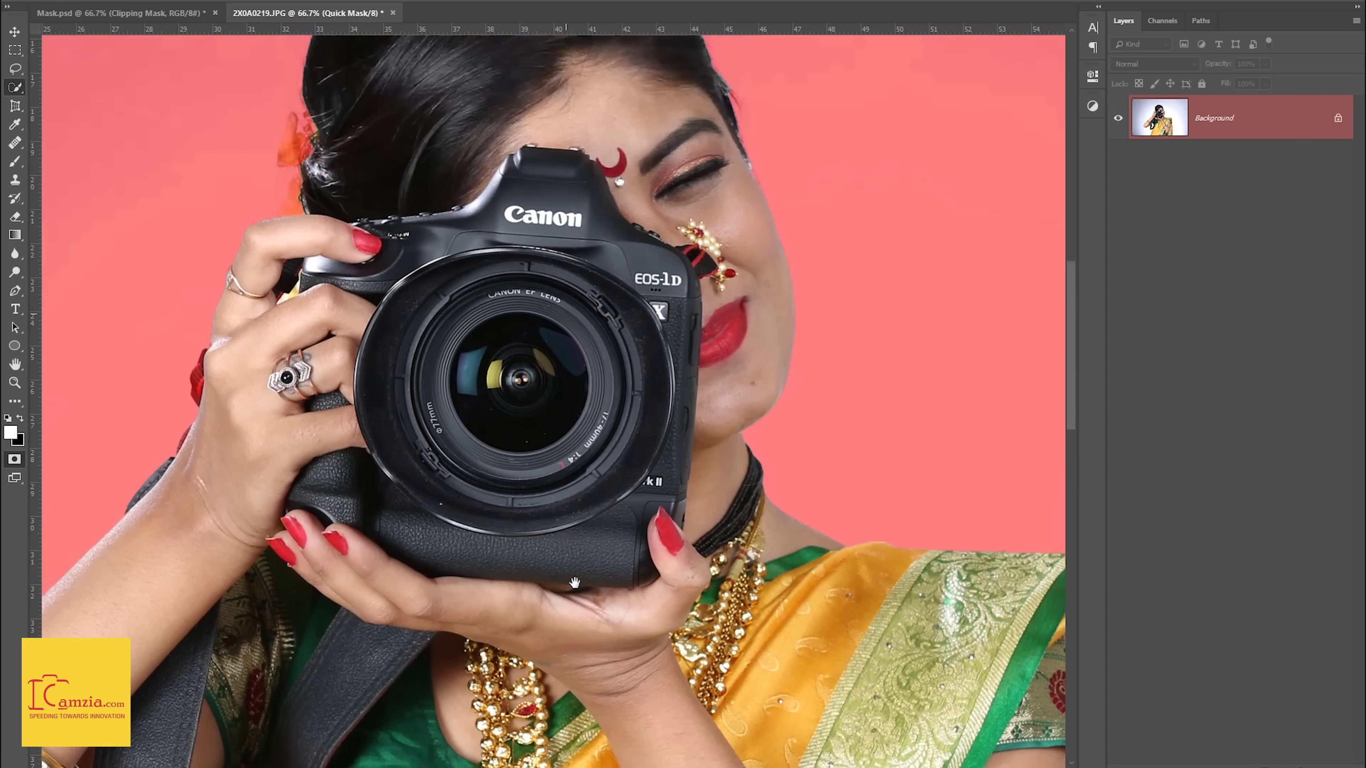
left_click_drag(597, 450, 564, 686)
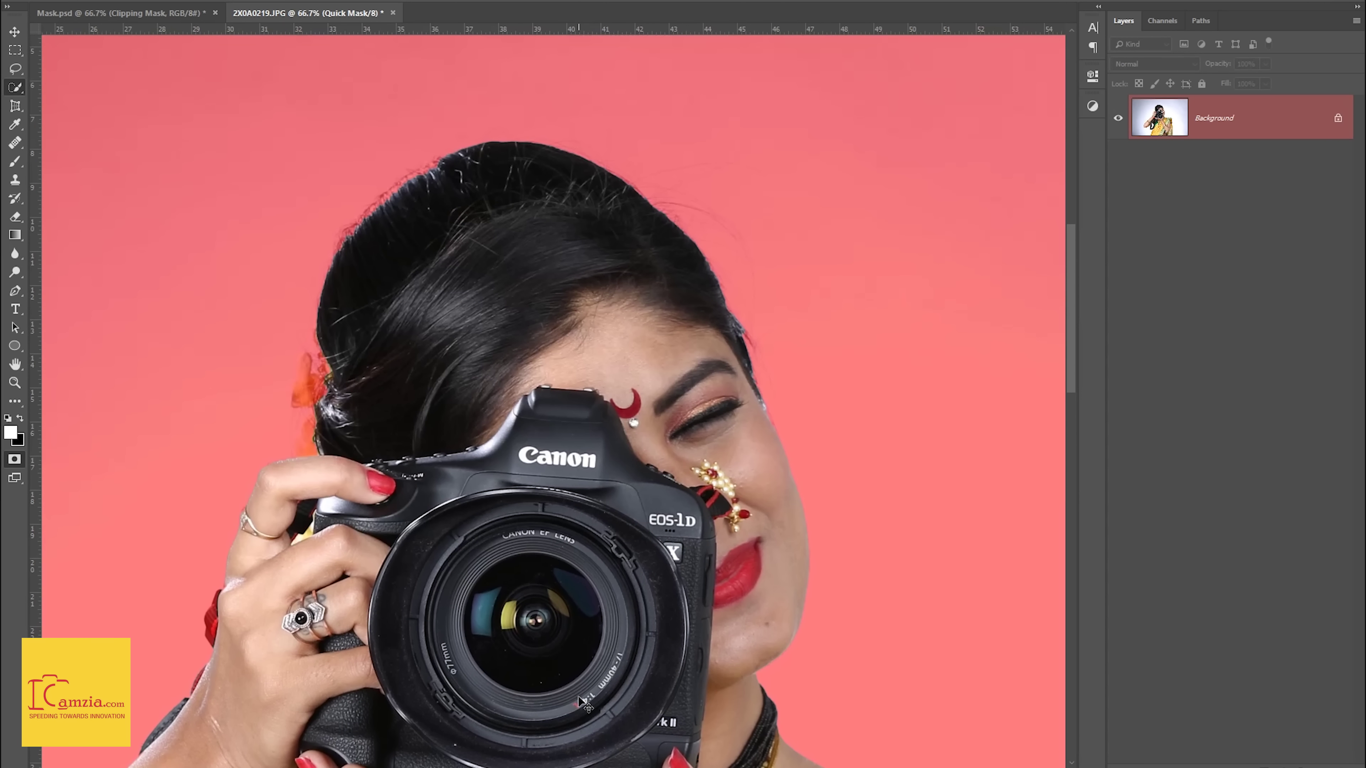
key("ctrl+plus")
key("ctrl+plus")
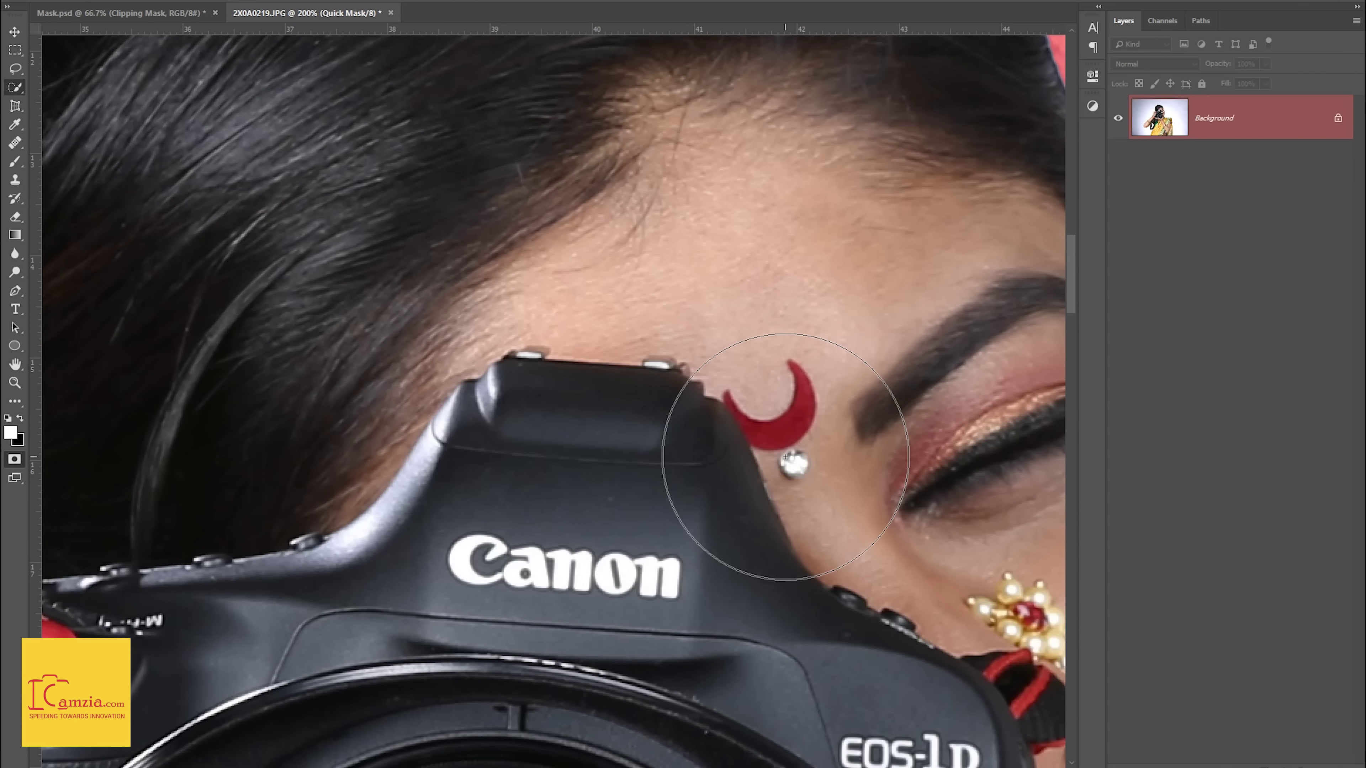
key("ctrl+minus")
key("ctrl+minus")
left_click_drag(312, 376, 564, 440)
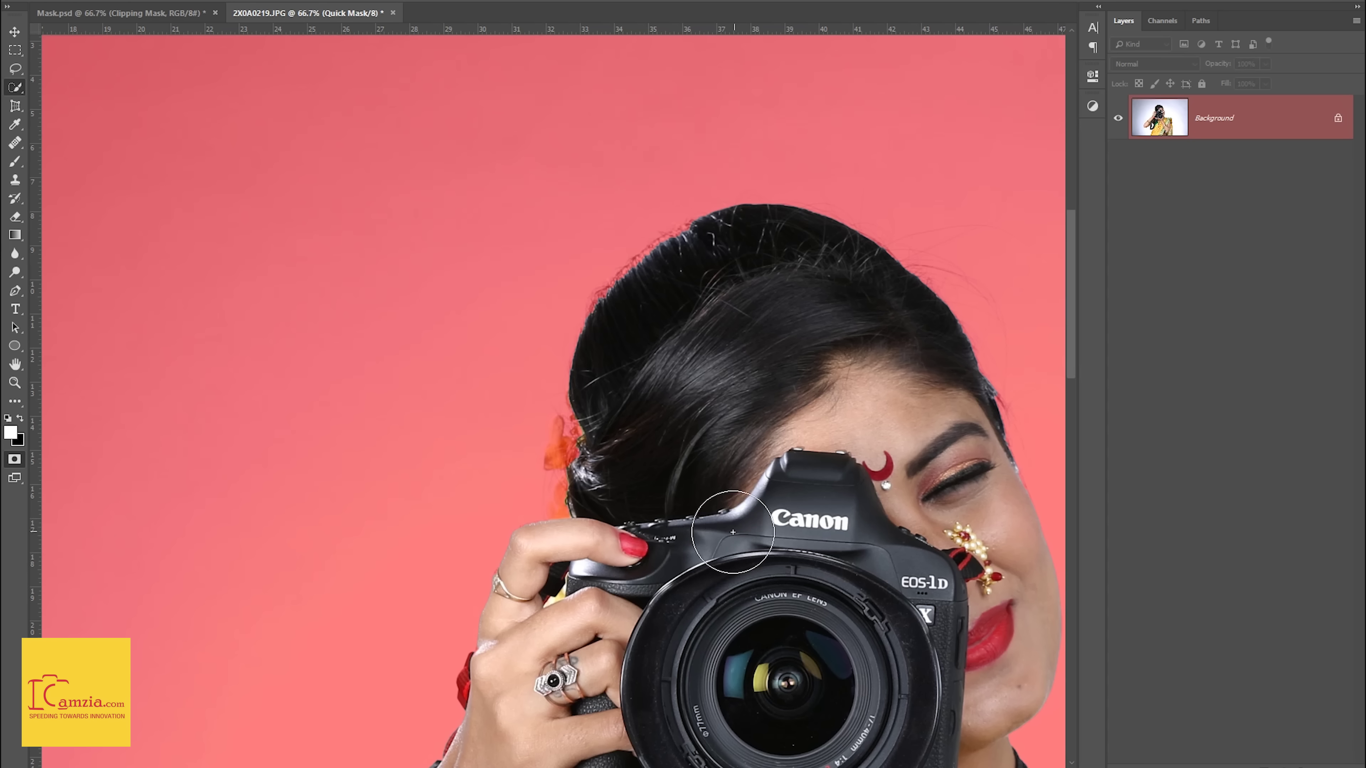
Test-paint white on the background with the Brush, then paint it back to black mask.
key("b")
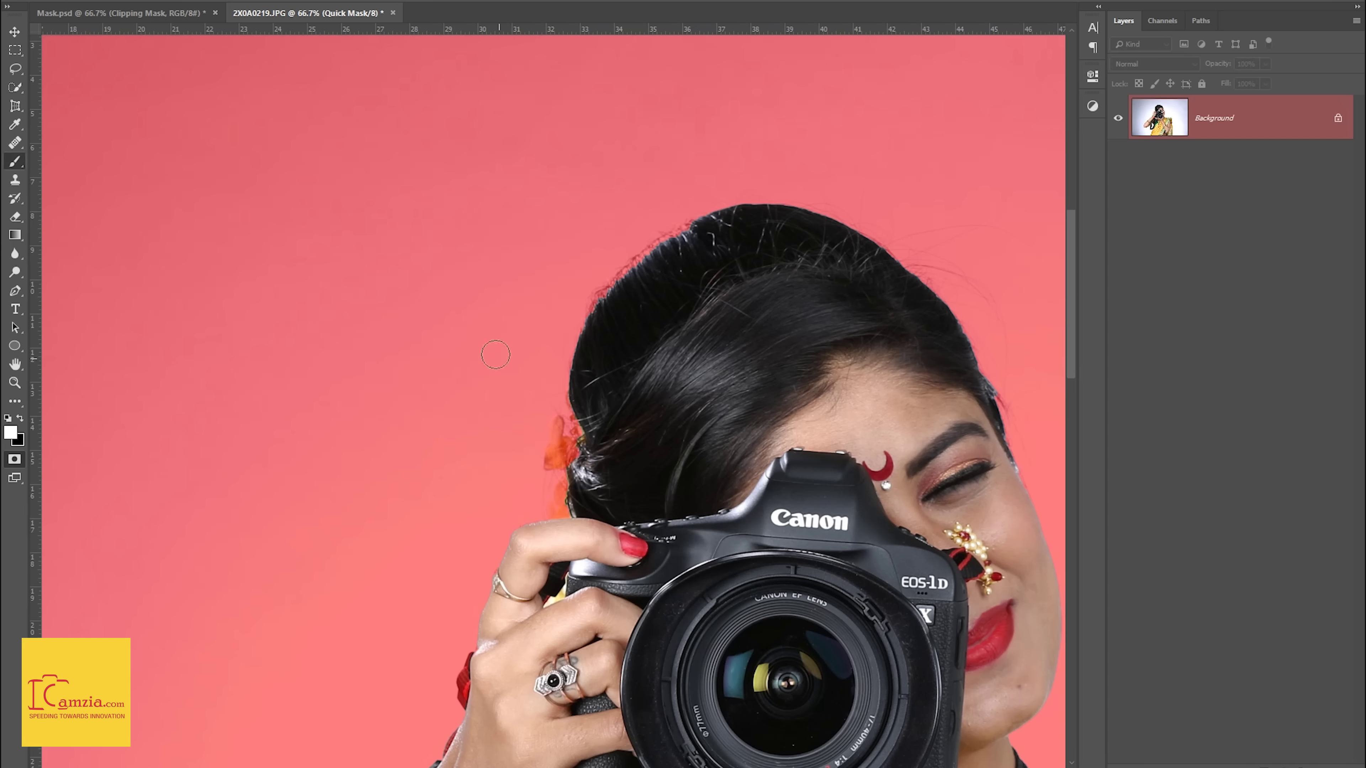
left_click_drag(466, 304, 472, 421)
mouse_move(462, 282)
left_mouse_down()
mouse_move(524, 317)
mouse_move(431, 369)
mouse_move(488, 305)
left_mouse_up()
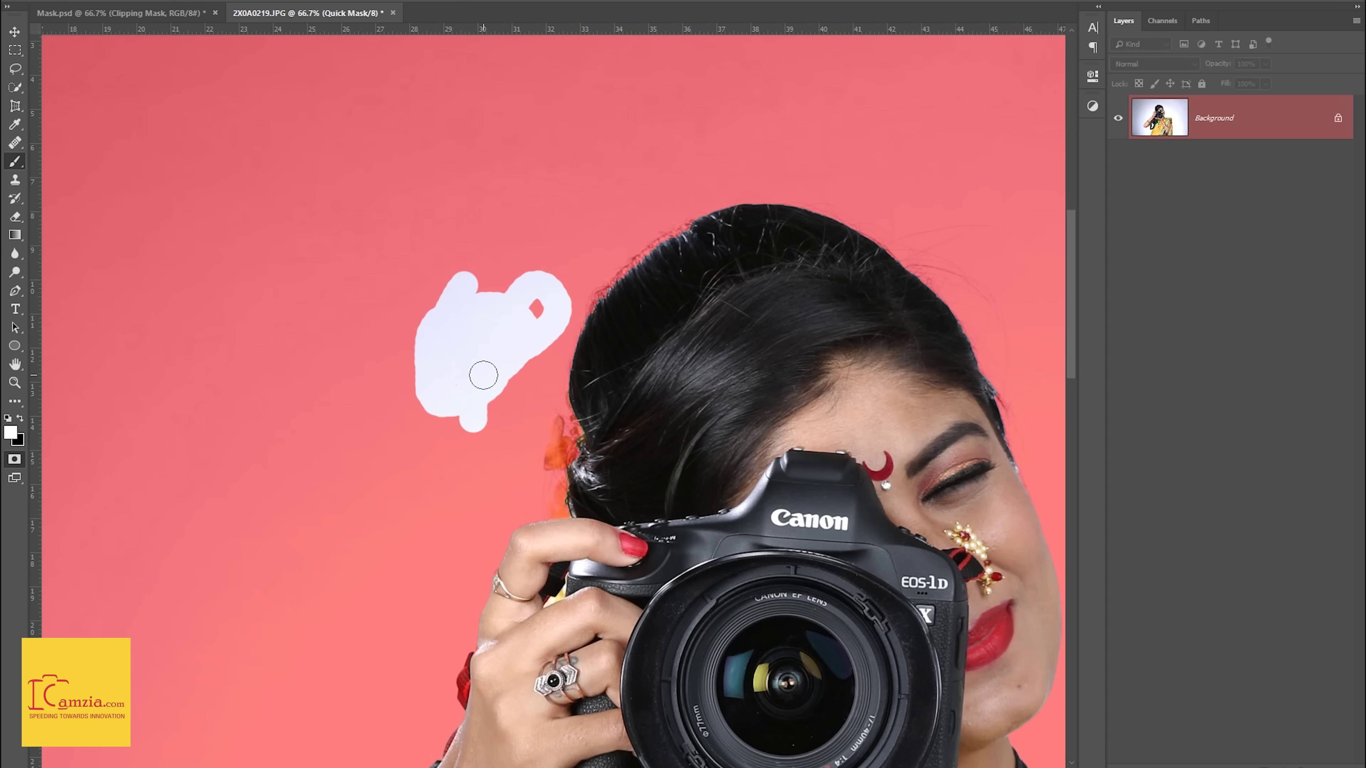
key("x")
mouse_move(471, 285)
left_mouse_down()
mouse_move(425, 334)
mouse_move(409, 381)
mouse_move(457, 355)
mouse_move(431, 399)
mouse_move(483, 414)
mouse_move(534, 258)
mouse_move(556, 288)
mouse_move(497, 396)
left_mouse_up()
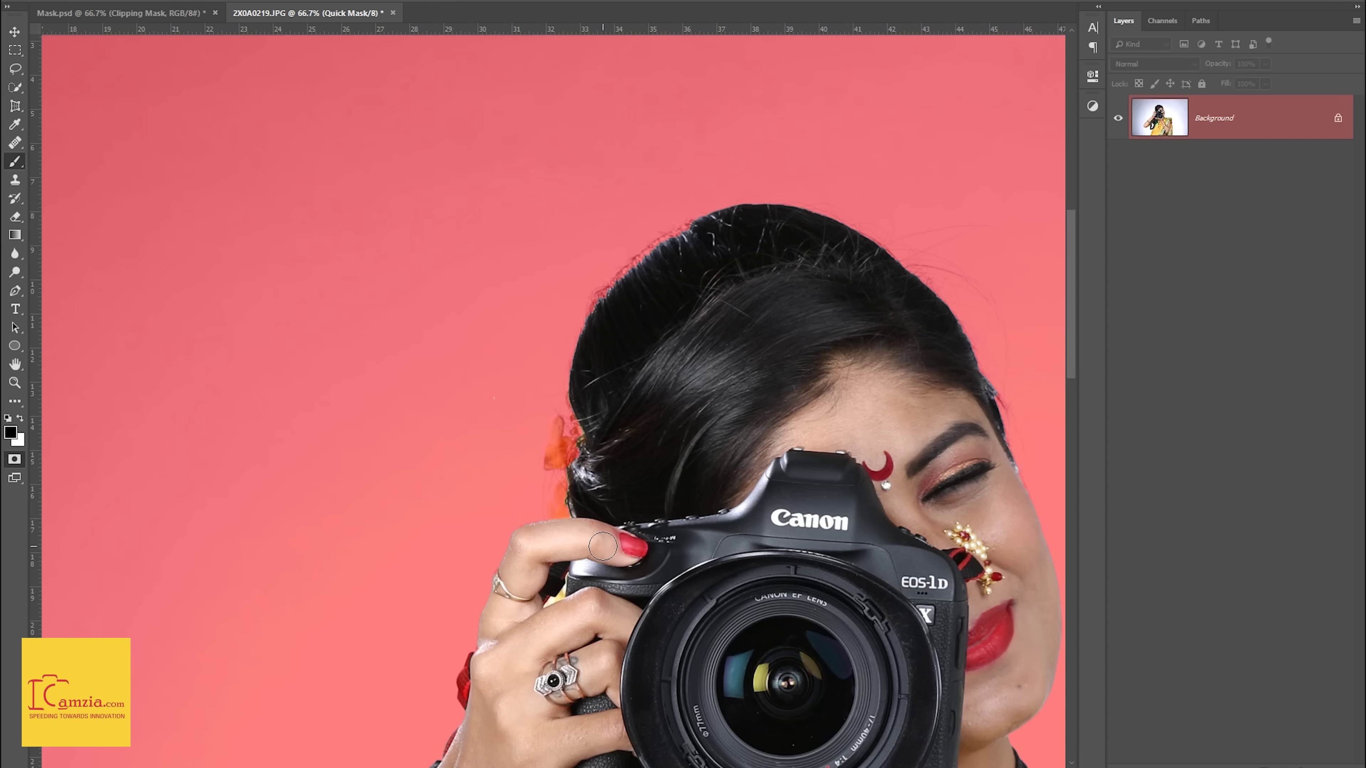
Zoom in on the hand holding the camera and paint the strap beside it clear of mask.
key("ctrl+plus")
key("ctrl+plus")
mouse_move(568, 305)
left_mouse_down()
mouse_move(554, 290)
mouse_move(764, 203)
left_mouse_up()
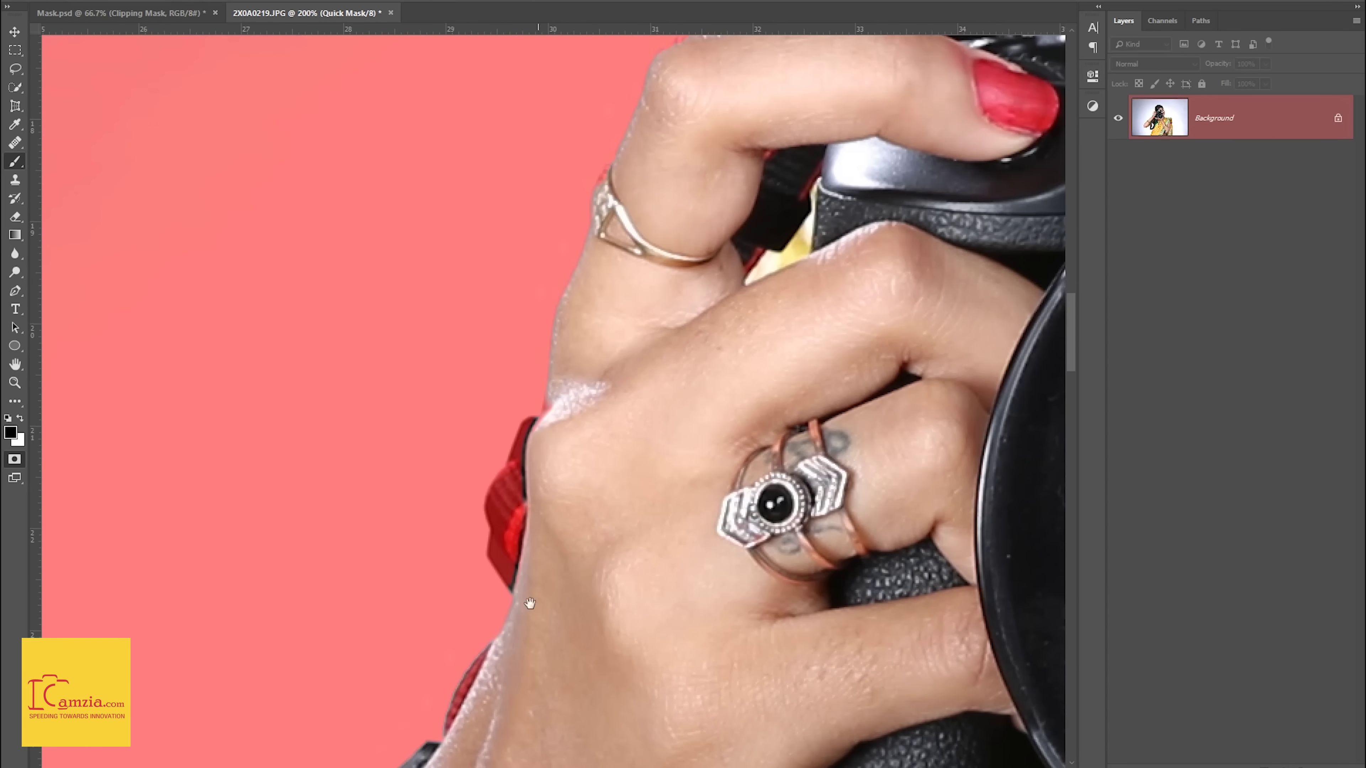
left_click(556, 453)
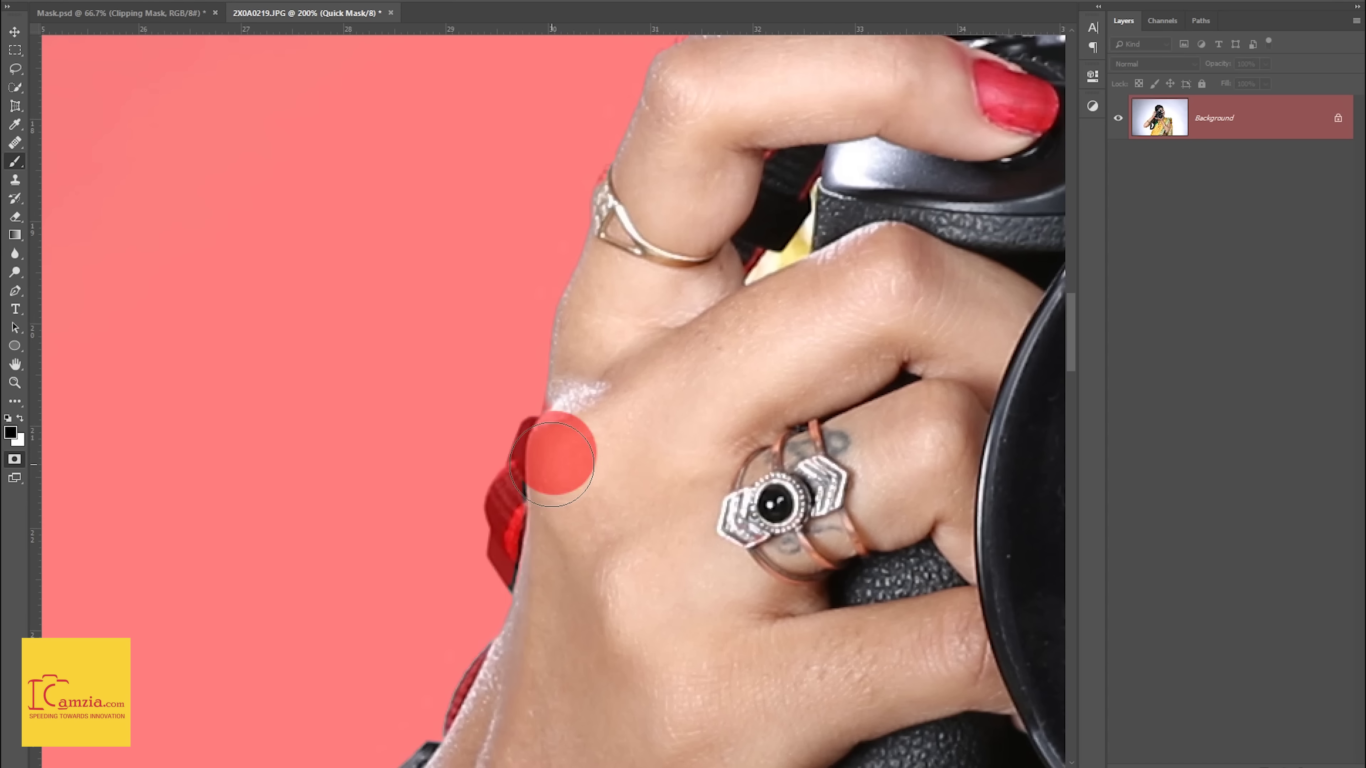
key("x")
mouse_move(556, 452)
left_mouse_down()
mouse_move(529, 503)
mouse_move(542, 547)
left_mouse_up()
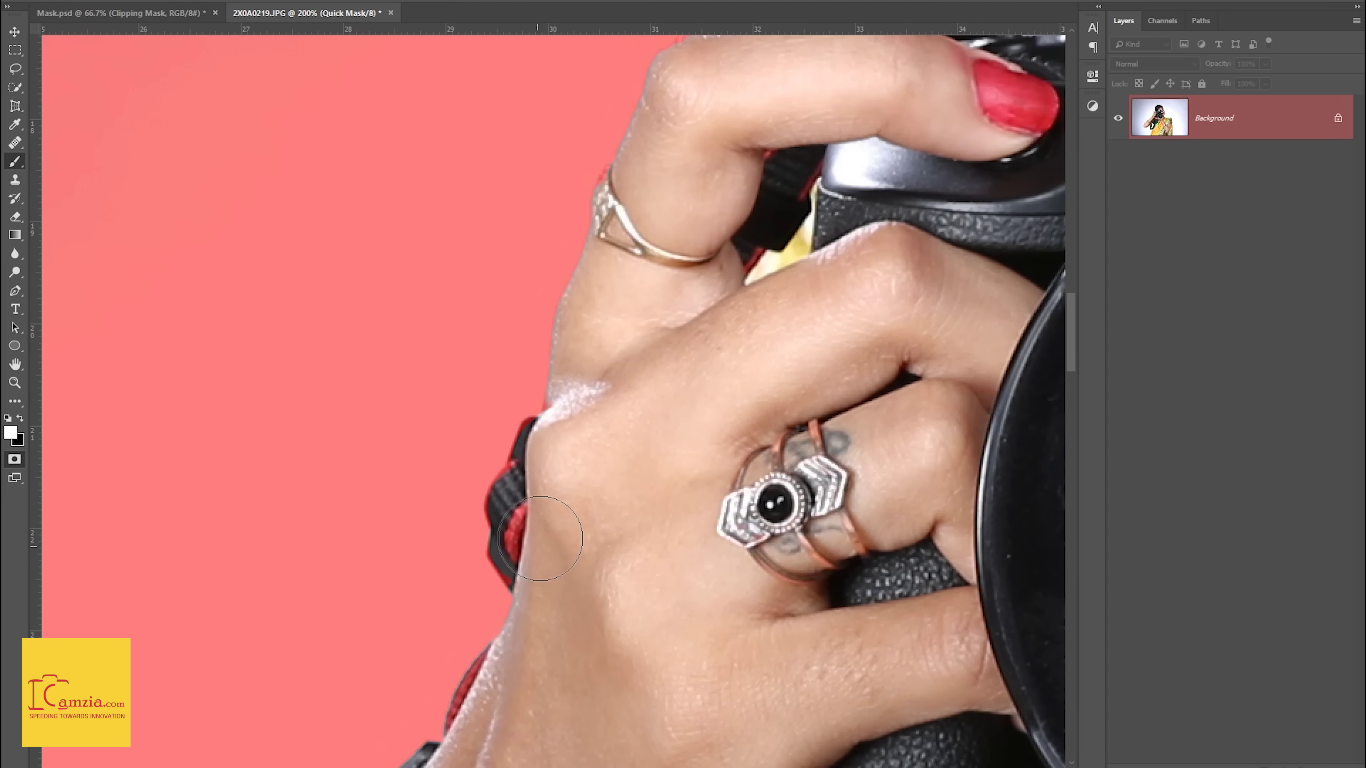
left_click_drag(616, 584, 655, 343)
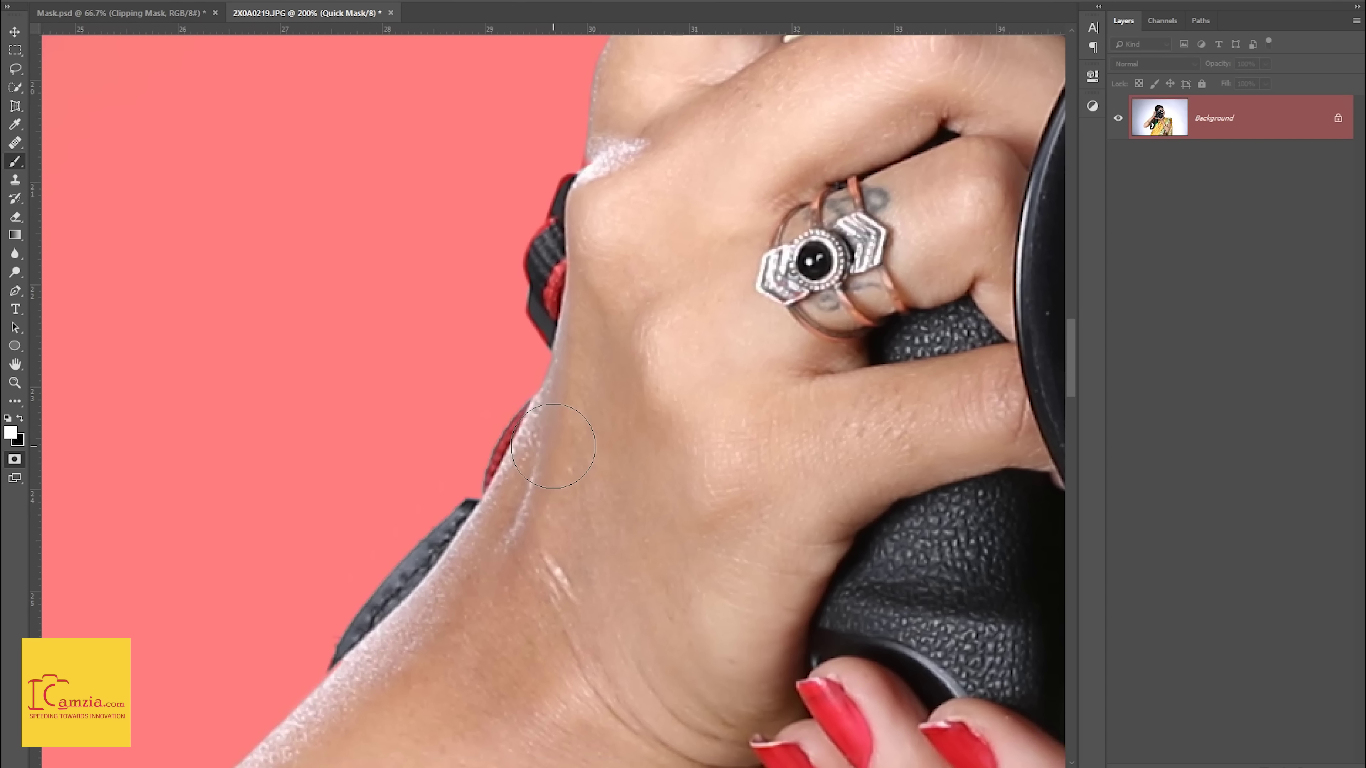
mouse_move(535, 479)
left_mouse_down()
mouse_move(912, 195)
mouse_move(512, 245)
mouse_move(656, 354)
mouse_move(518, 293)
left_mouse_up()
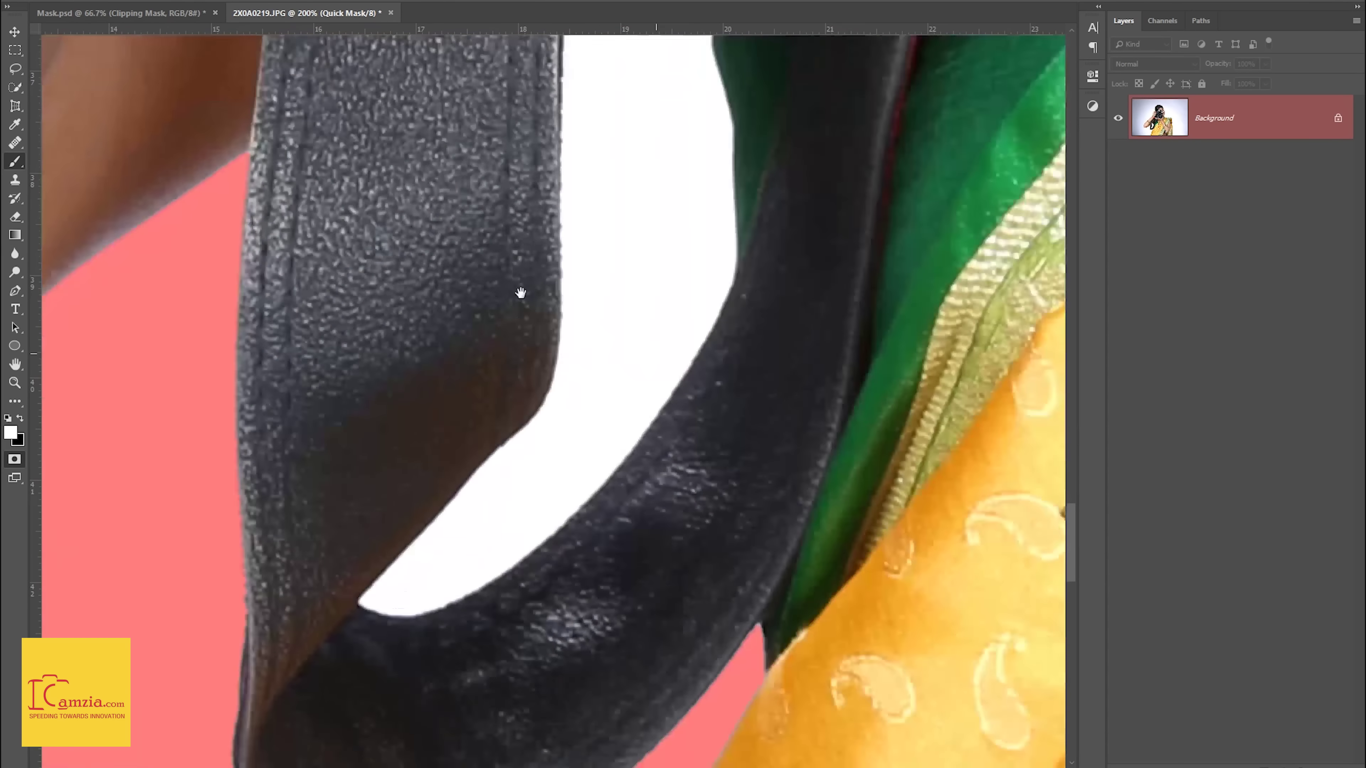
Paint black mask over the background gap beside the strap with a smaller brush.
left_click_drag(490, 222, 558, 427)
left_click_drag(619, 283, 619, 391)
left_click_drag(524, 330, 525, 406)
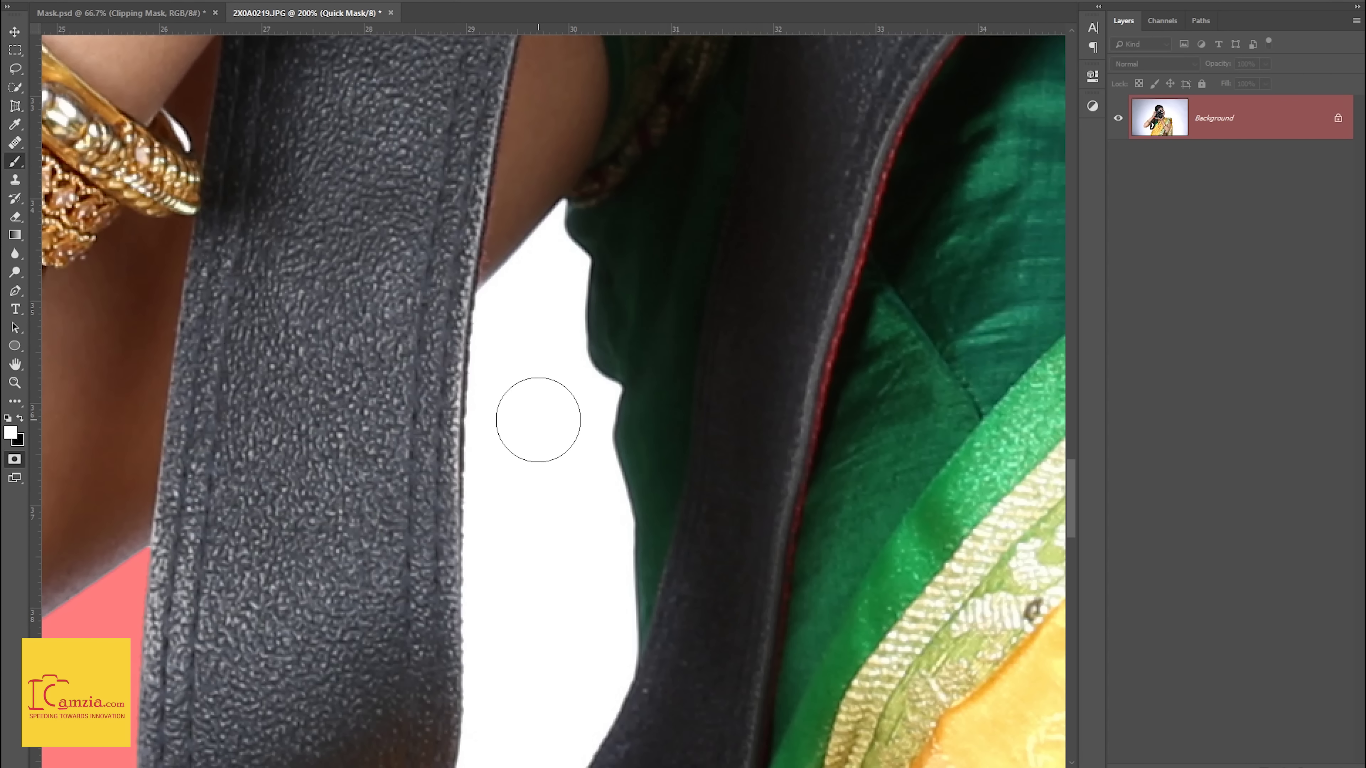
key("x")
left_click_drag(530, 373, 527, 565)
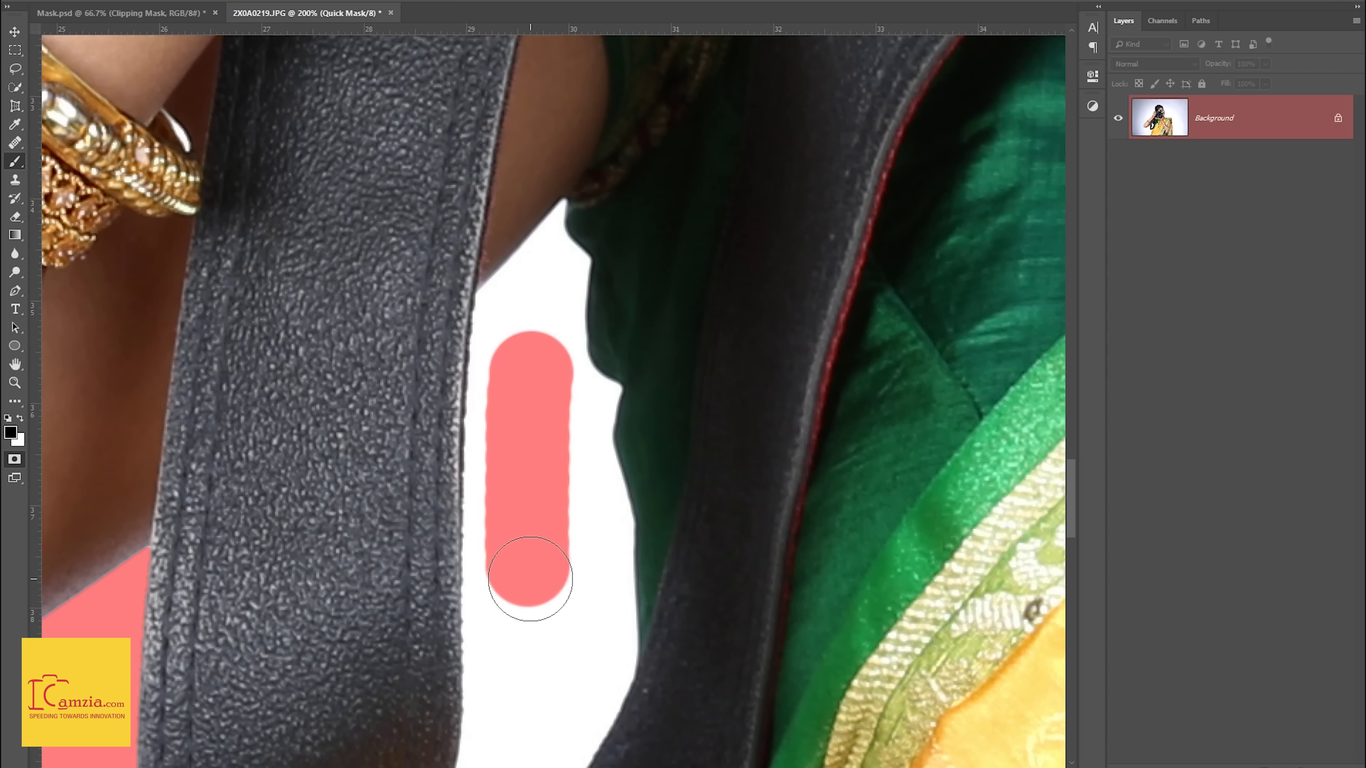
key("bracketleft")
key("bracketleft")
key("bracketleft")
key("bracketleft")
key("bracketleft")
key("bracketleft")
left_click_drag(487, 305, 476, 702)
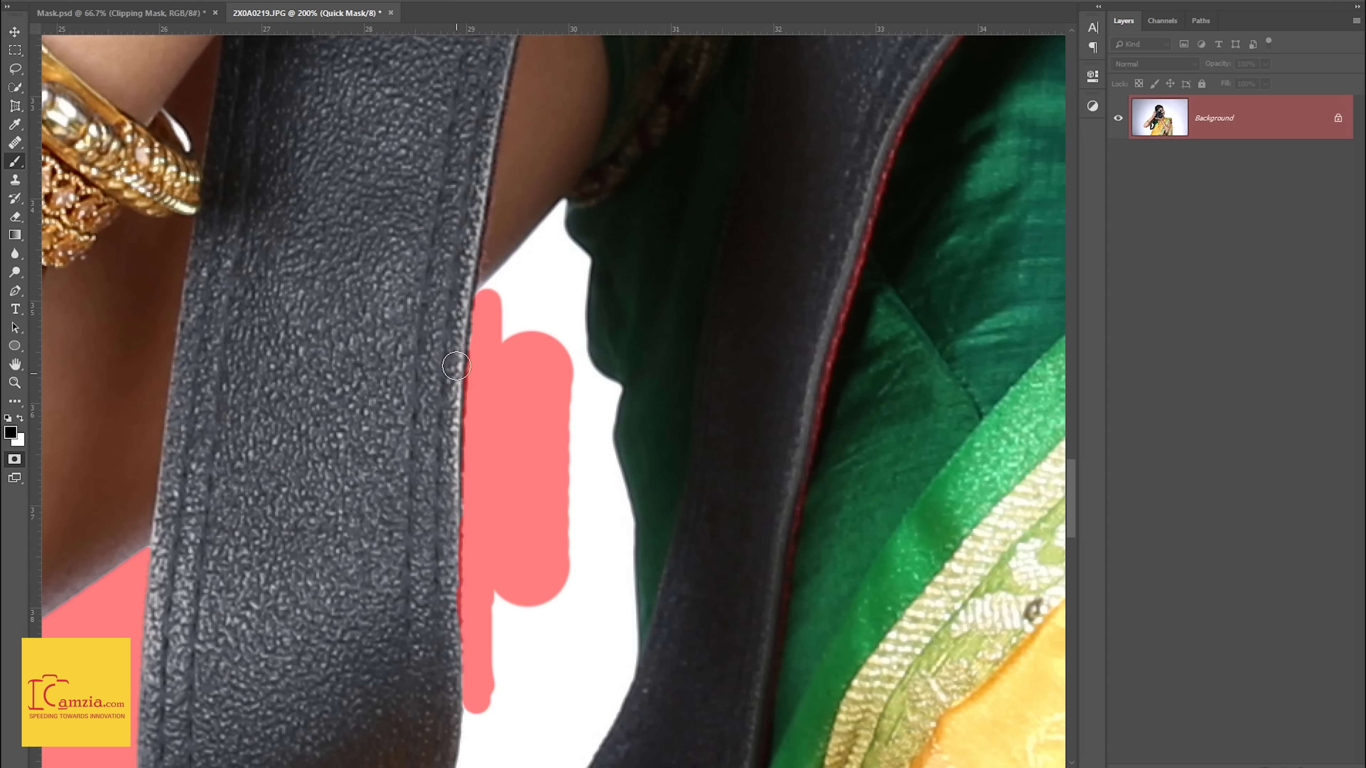
Erase excess mask with white, then mask further up the strap's inner edge in black.
key("x")
left_click_drag(446, 472, 451, 664)
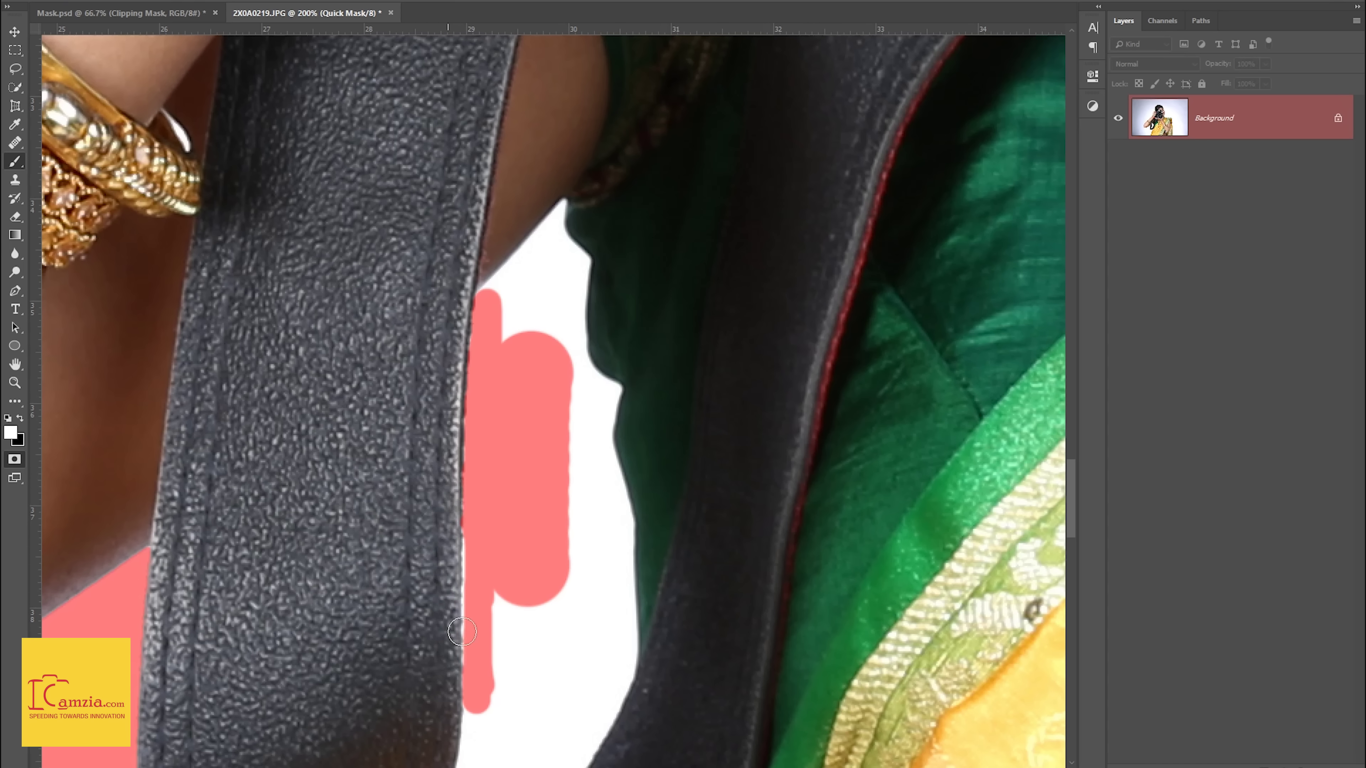
key("x")
left_click_drag(475, 610, 477, 699)
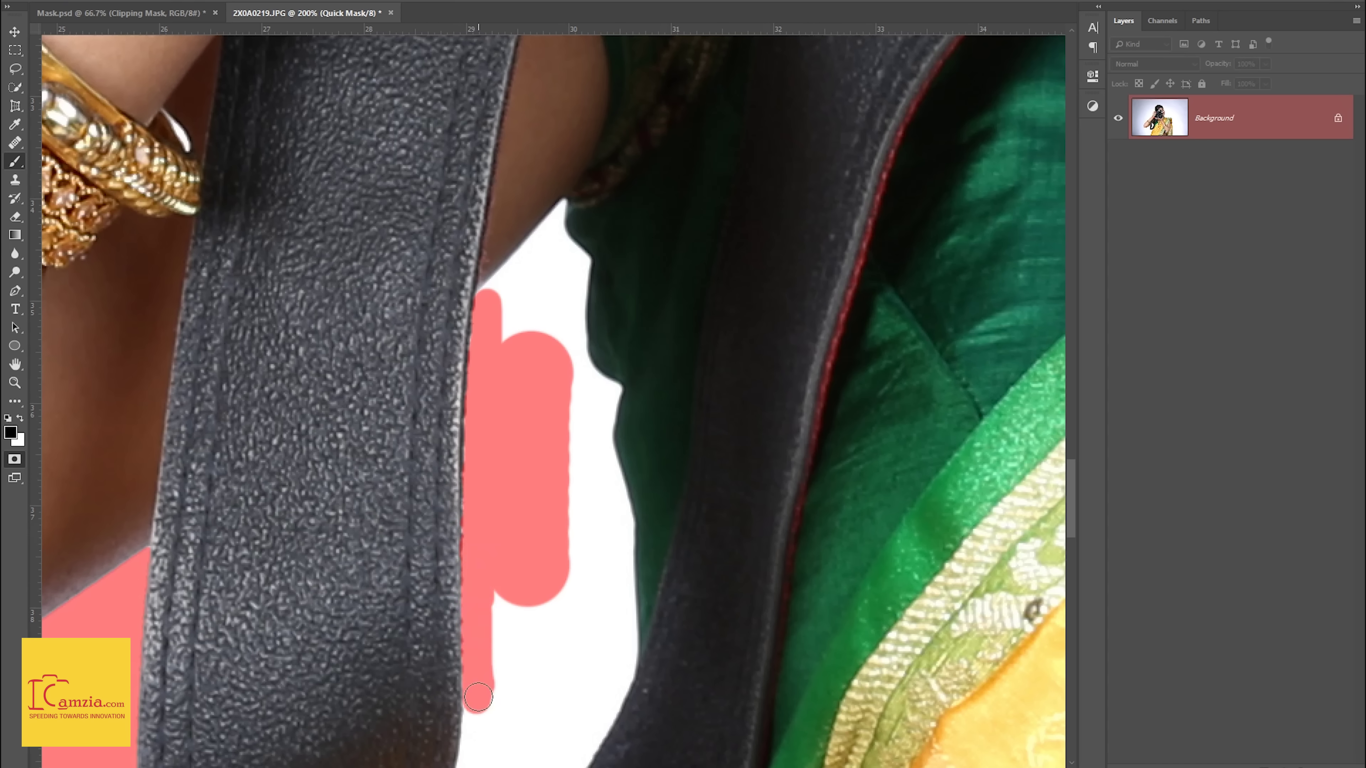
left_click_drag(505, 456, 446, 95)
key("bracketleft")
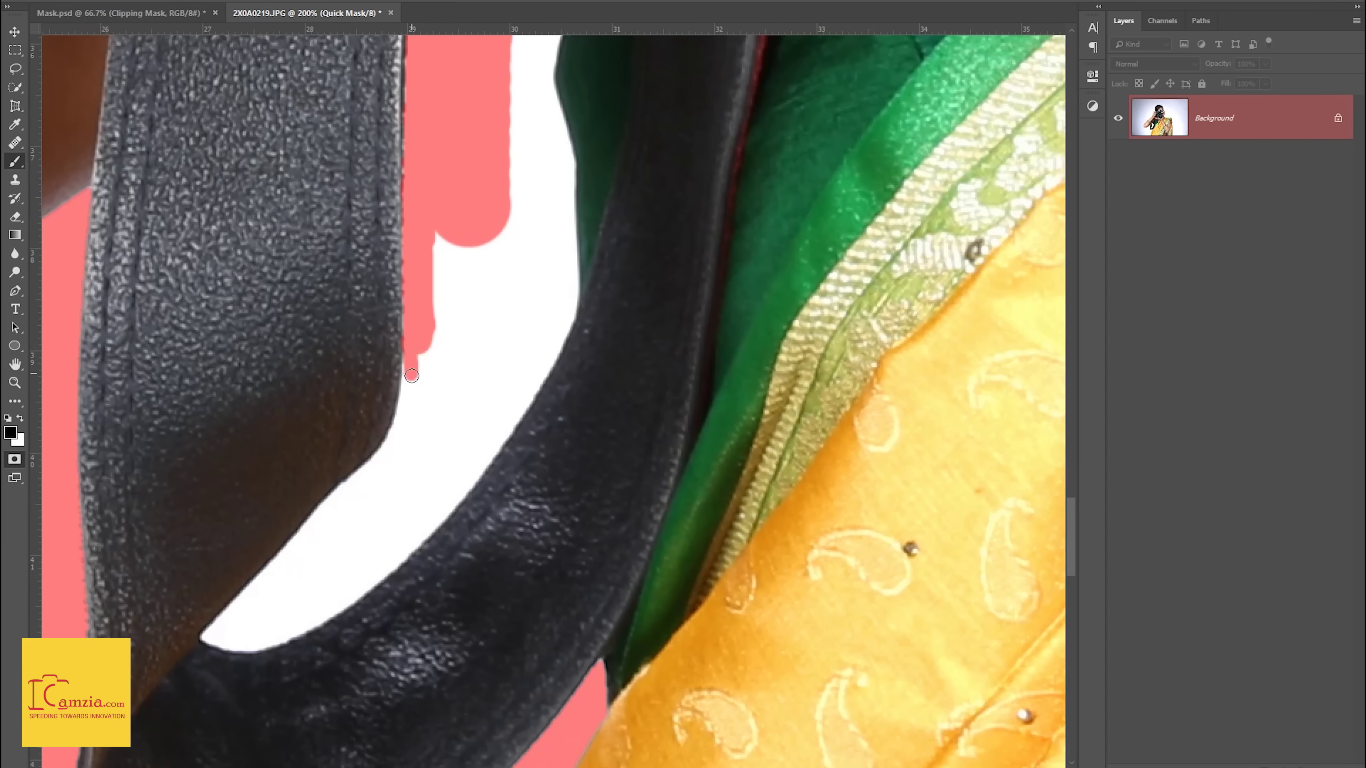
left_click_drag(410, 351, 381, 463)
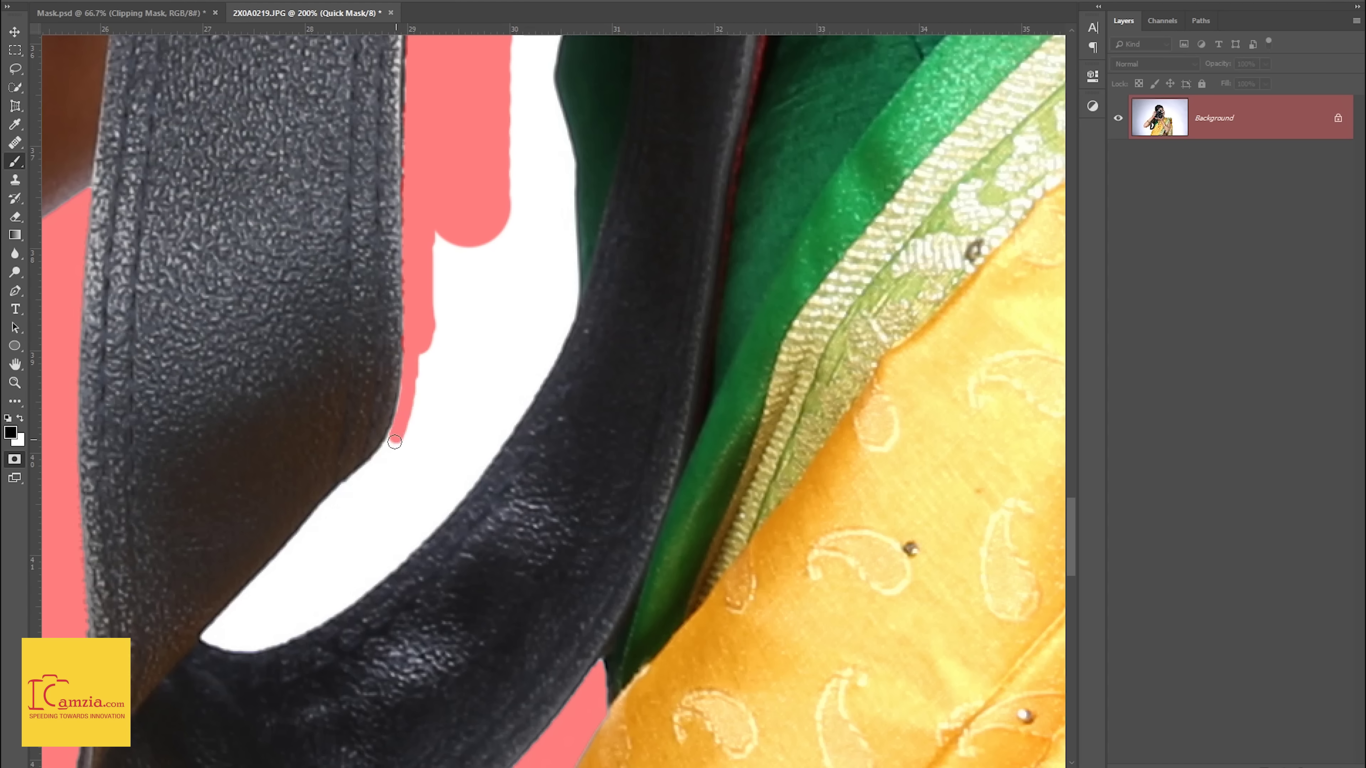
left_click_drag(311, 521, 394, 439)
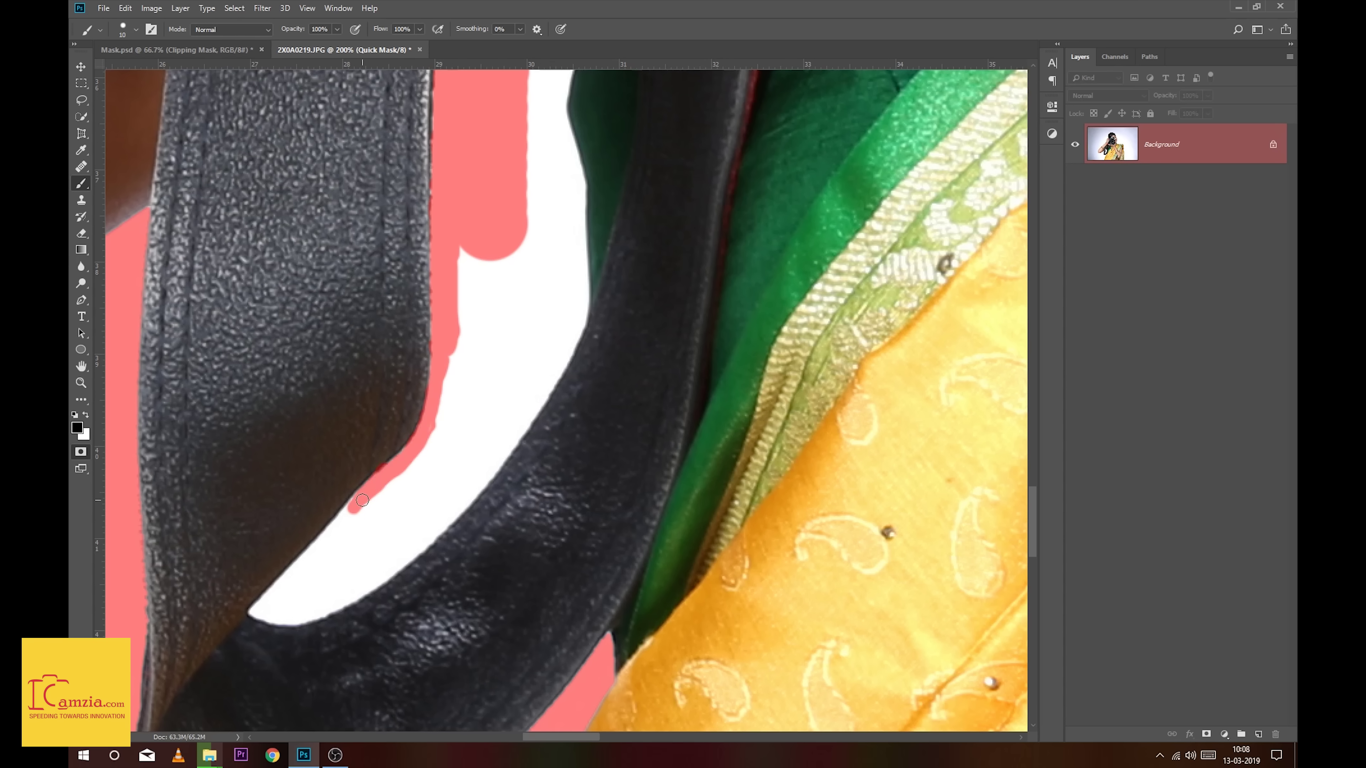
Zoom in and mask the gap and thin white edge beside the strap, varying brush size.
key("ctrl+plus")
key("ctrl+plus")
key("ctrl+plus")
mouse_move(567, 365)
left_mouse_down()
mouse_move(396, 518)
mouse_move(365, 570)
mouse_move(474, 604)
mouse_move(747, 431)
mouse_move(948, 213)
left_mouse_up()
left_click_drag(533, 538, 656, 495)
key("bracketright")
key("bracketright")
key("bracketright")
mouse_move(640, 375)
left_mouse_down()
mouse_move(521, 514)
mouse_move(409, 592)
left_mouse_up()
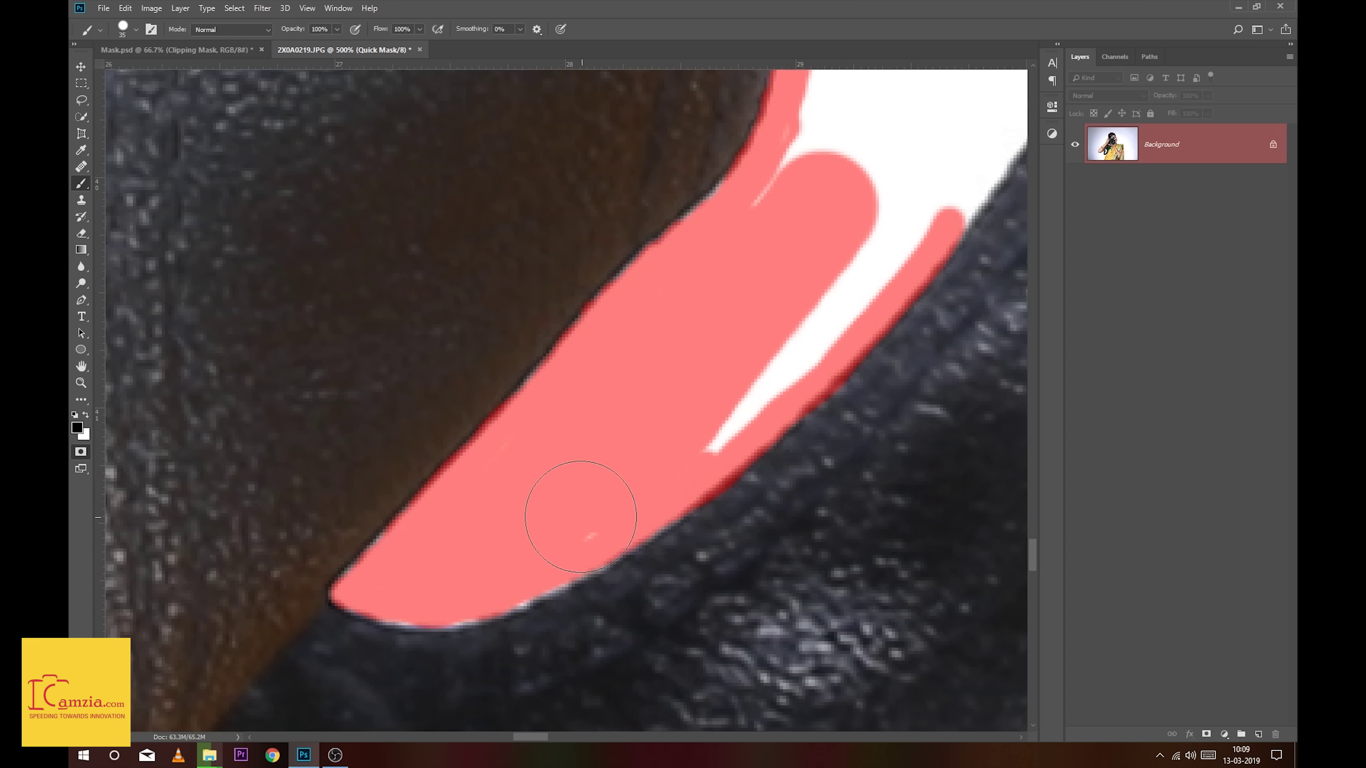
left_click_drag(796, 269, 411, 723)
mouse_move(451, 534)
left_mouse_down()
mouse_move(594, 297)
mouse_move(533, 618)
left_mouse_up()
key("bracketleft")
key("bracketleft")
key("bracketleft")
mouse_move(780, 198)
left_mouse_down()
mouse_move(783, 325)
mouse_move(656, 538)
left_mouse_up()
mouse_move(756, 227)
left_mouse_down()
mouse_move(707, 220)
mouse_move(661, 533)
left_mouse_up()
left_click_drag(695, 204, 655, 503)
left_click_drag(731, 237, 742, 484)
Mask the rest of the gap along the strap edge, touching up with white and covering a small patch.
key("bracketright")
key("bracketright")
key("bracketright")
left_click_drag(610, 238, 692, 497)
mouse_move(533, 291)
left_mouse_down()
mouse_move(555, 223)
mouse_move(570, 409)
left_mouse_up()
mouse_move(647, 274)
left_mouse_down()
mouse_move(610, 436)
mouse_move(572, 368)
mouse_move(693, 334)
mouse_move(699, 570)
mouse_move(645, 323)
left_mouse_up()
key("bracketleft")
key("bracketleft")
key("bracketleft")
key("x")
mouse_move(654, 388)
left_mouse_down()
mouse_move(666, 323)
mouse_move(672, 543)
mouse_move(596, 506)
left_mouse_up()
key("x")
scroll(613, 331, "up", 5)
key("bracketleft")
left_click_drag(618, 309, 613, 331)
Cover the white strip along the neck and under the arm with mask, then fit the photo on screen.
mouse_move(436, 535)
left_mouse_down()
mouse_move(592, 334)
mouse_move(629, 403)
mouse_move(619, 422)
left_mouse_up()
key("x")
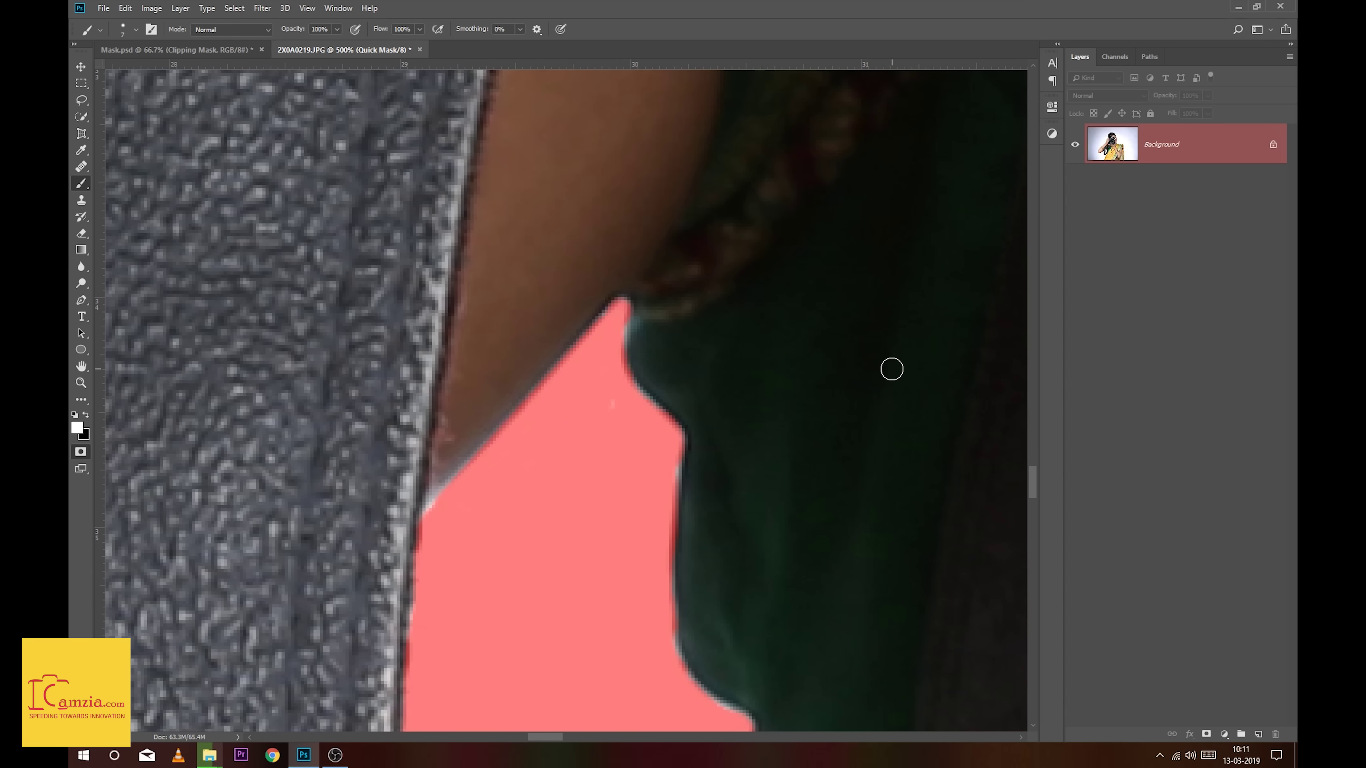
key("ctrl+0")
scroll(811, 275, "up", 5)
scroll(633, 200, "up", 5)
key("x")
key("bracketright")
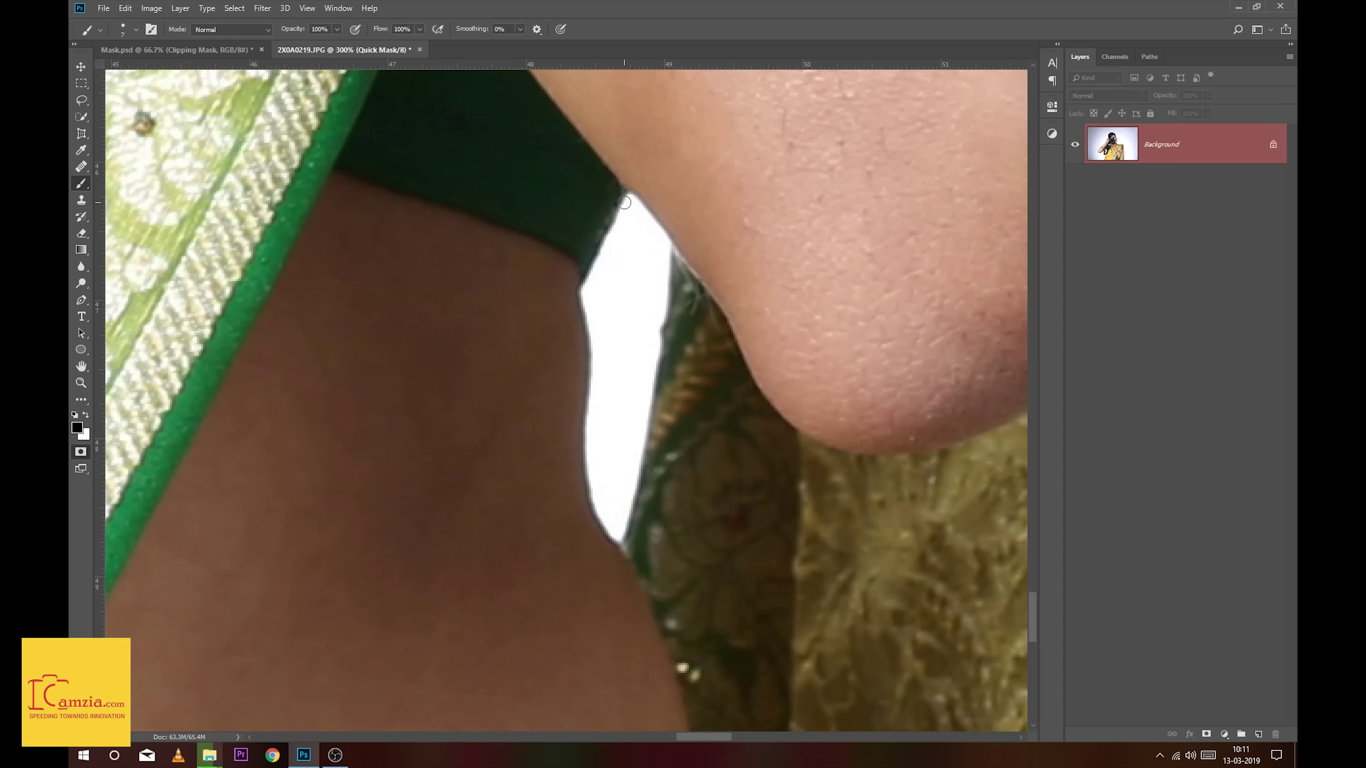
left_click_drag(634, 199, 596, 422)
mouse_move(598, 547)
left_mouse_down()
mouse_move(594, 291)
mouse_move(602, 516)
left_mouse_up()
key("bracketright")
left_click_drag(662, 242, 625, 510)
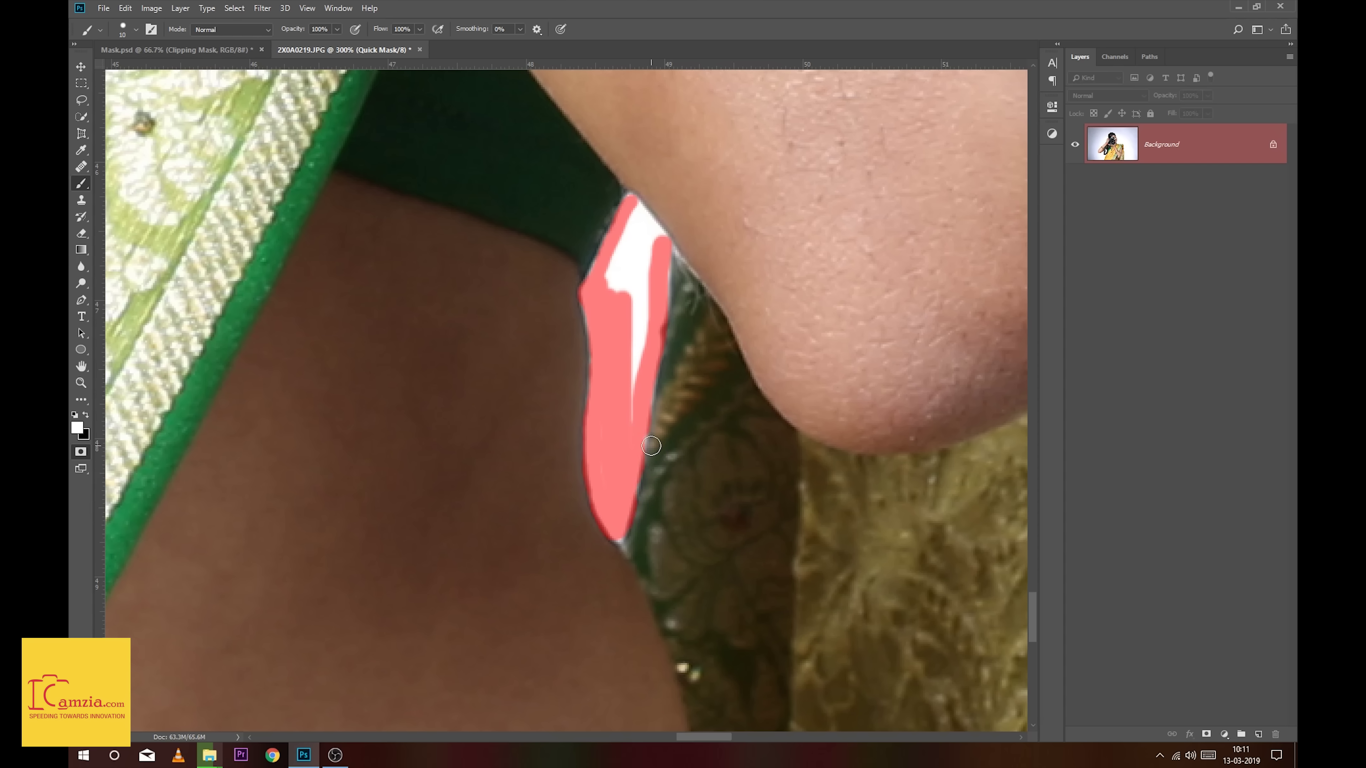
left_click_drag(634, 202, 632, 376)
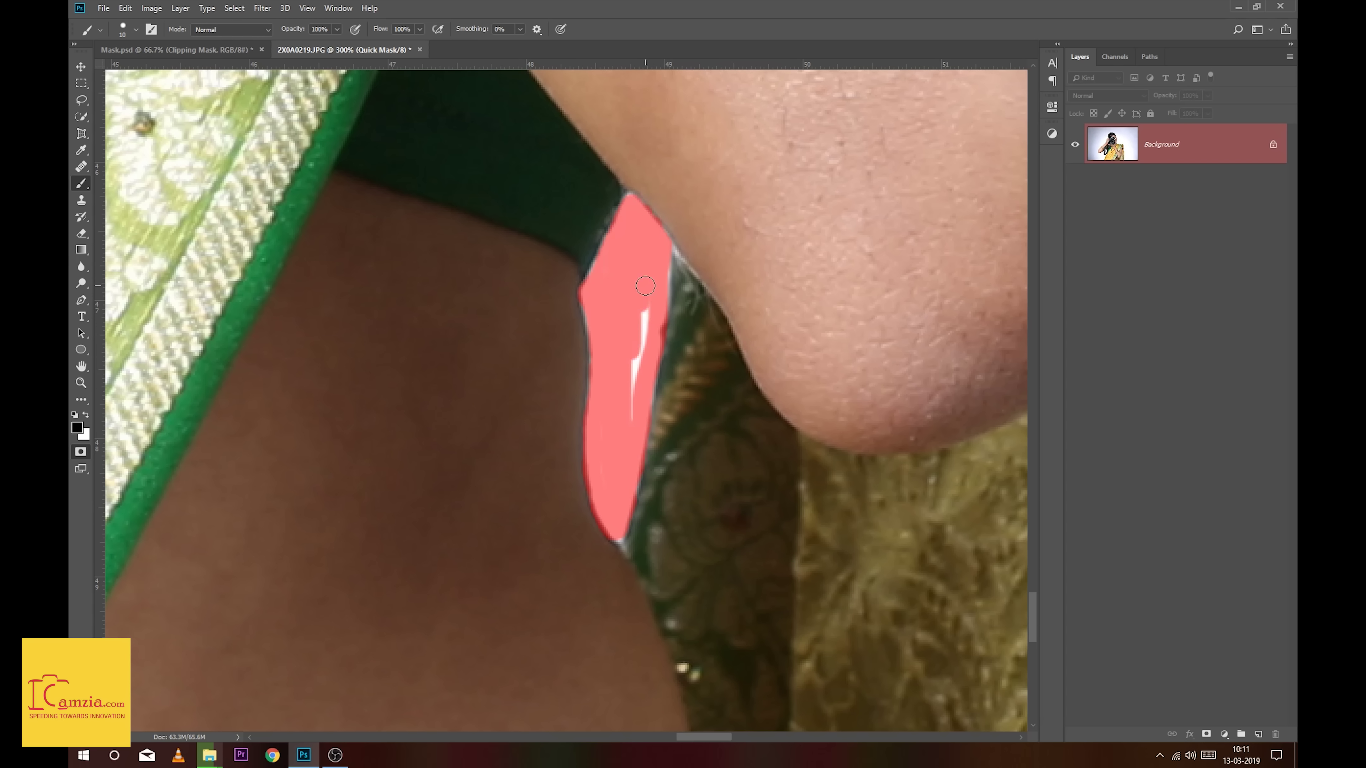
scroll(628, 390, "up", 3)
scroll(645, 350, "up", 2)
key("x")
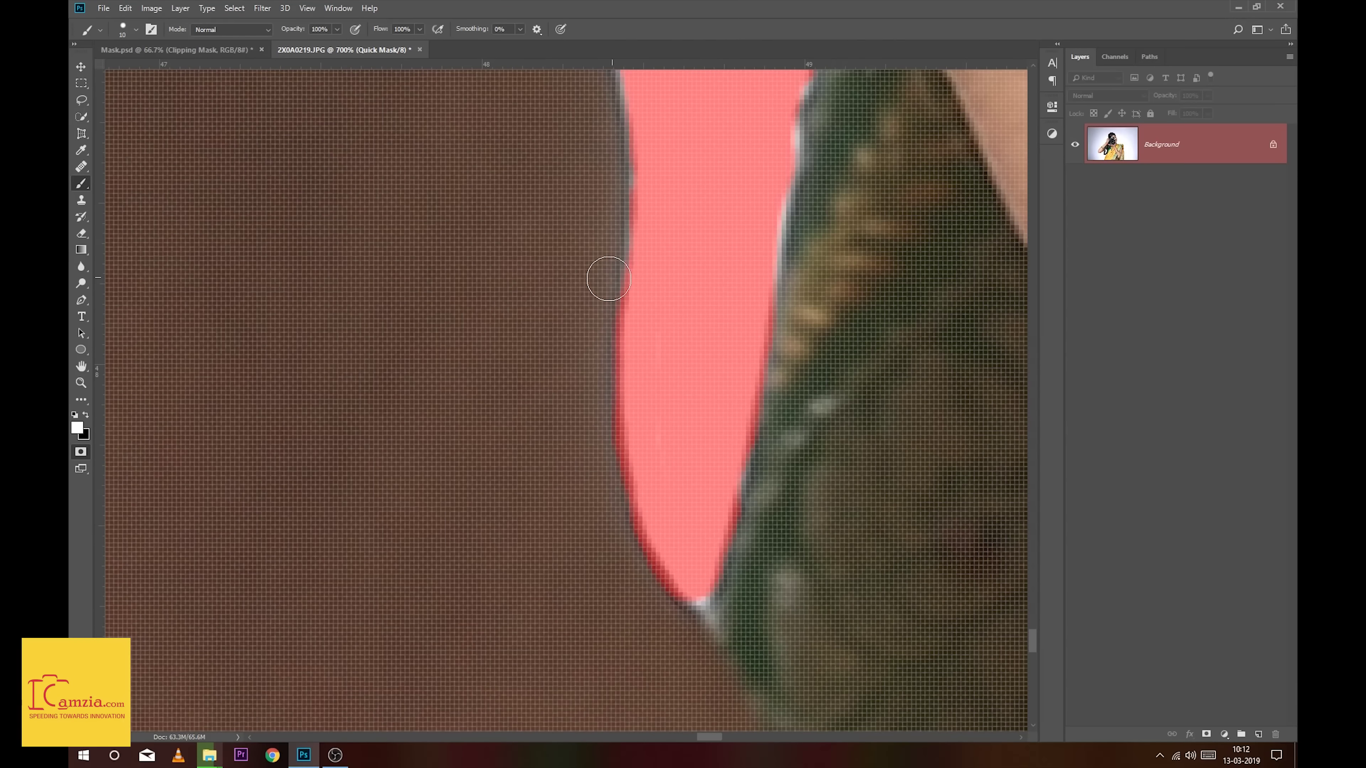
key("ctrl+0")
Exit Quick Mask, copy the selected woman to Layer 1, and check it with the Background hidden.
key("f")
key("f")
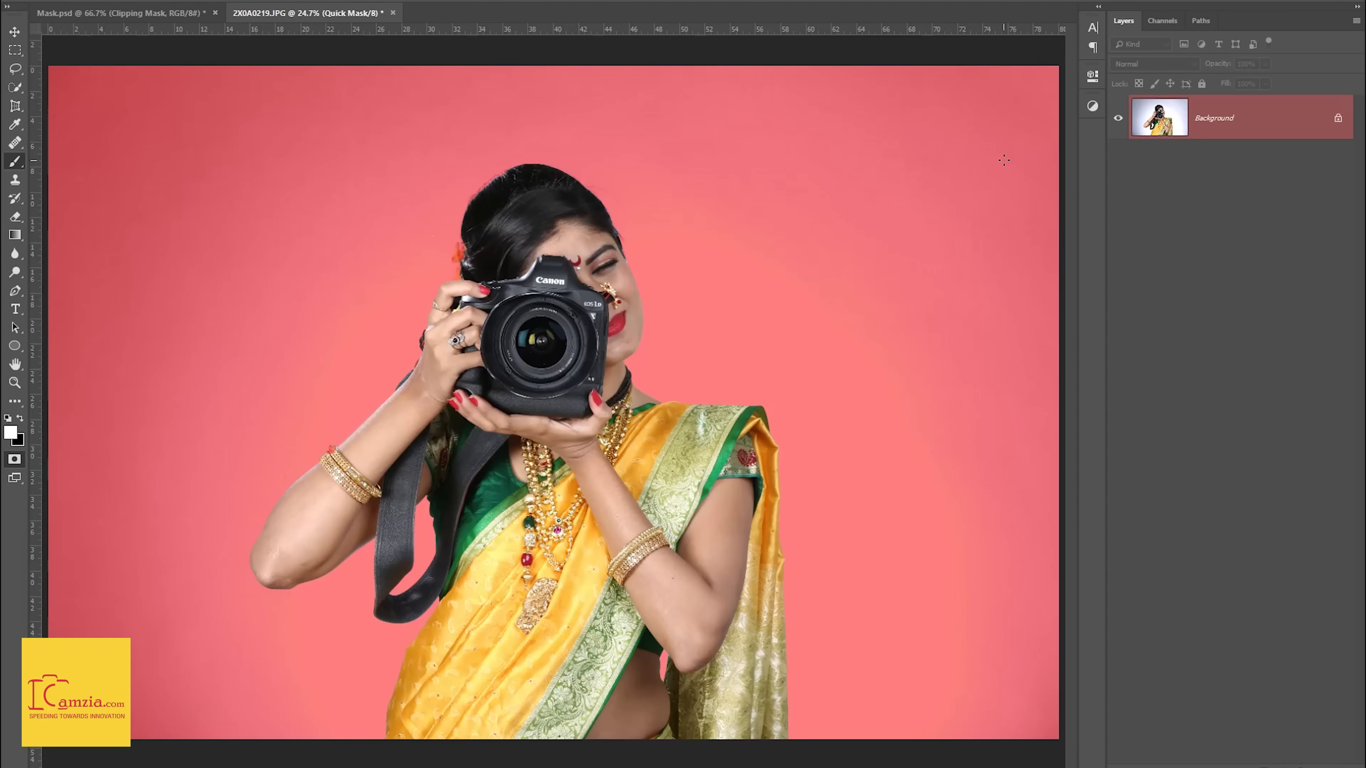
key("q")
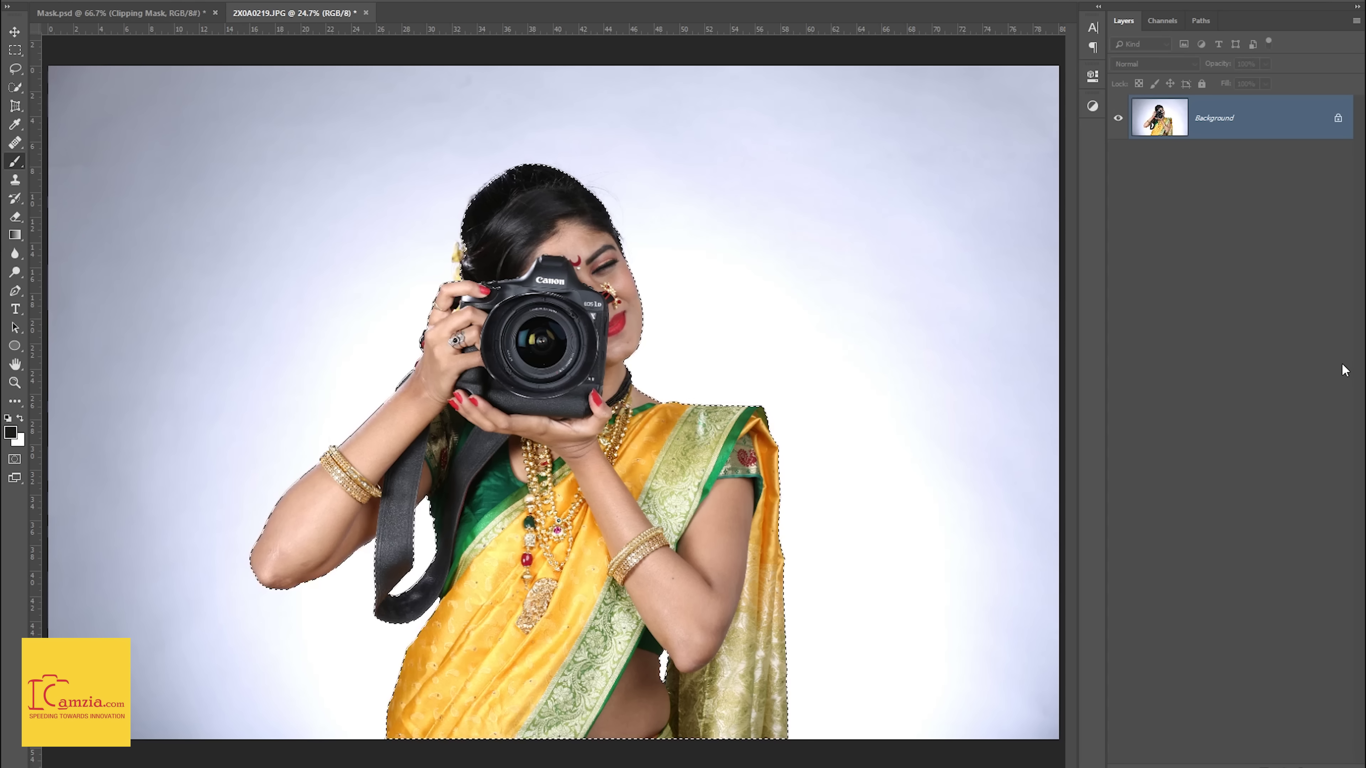
key("ctrl+j")
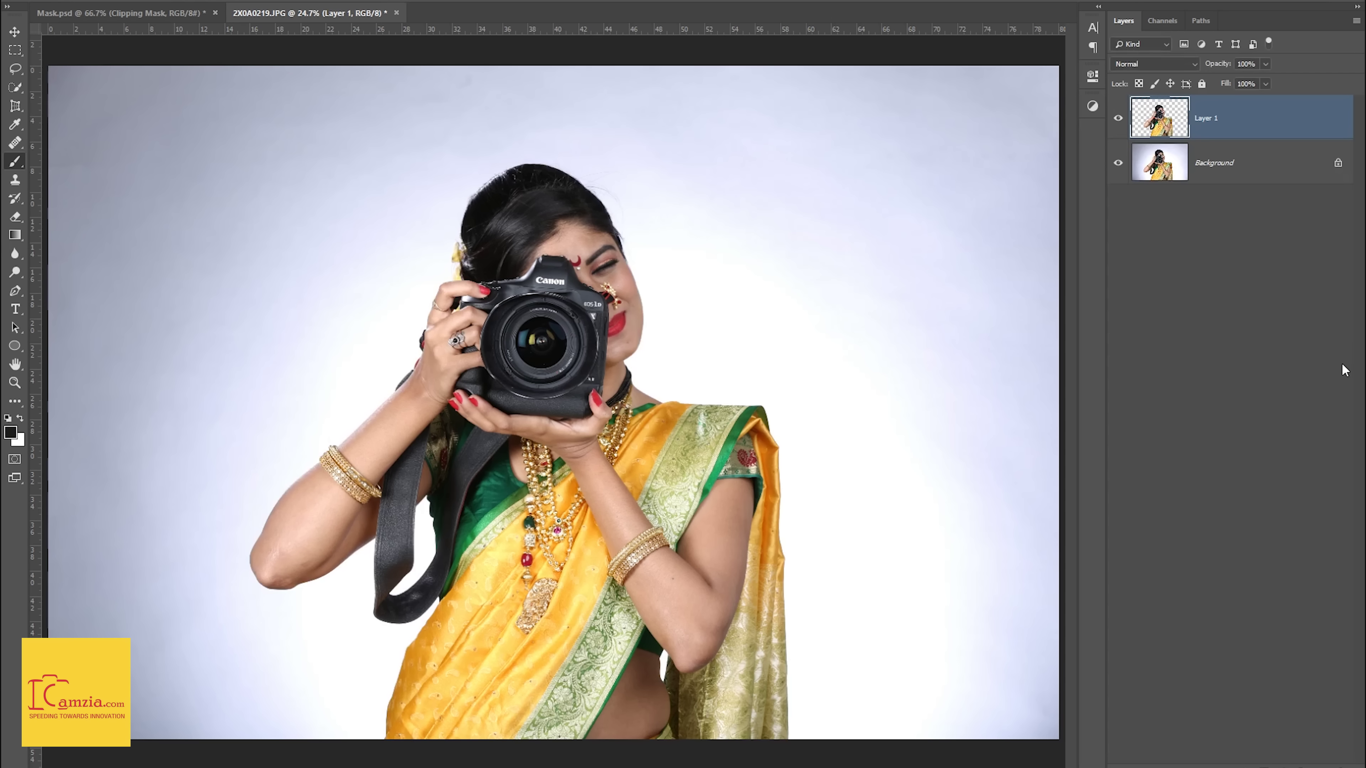
left_click(1121, 166)
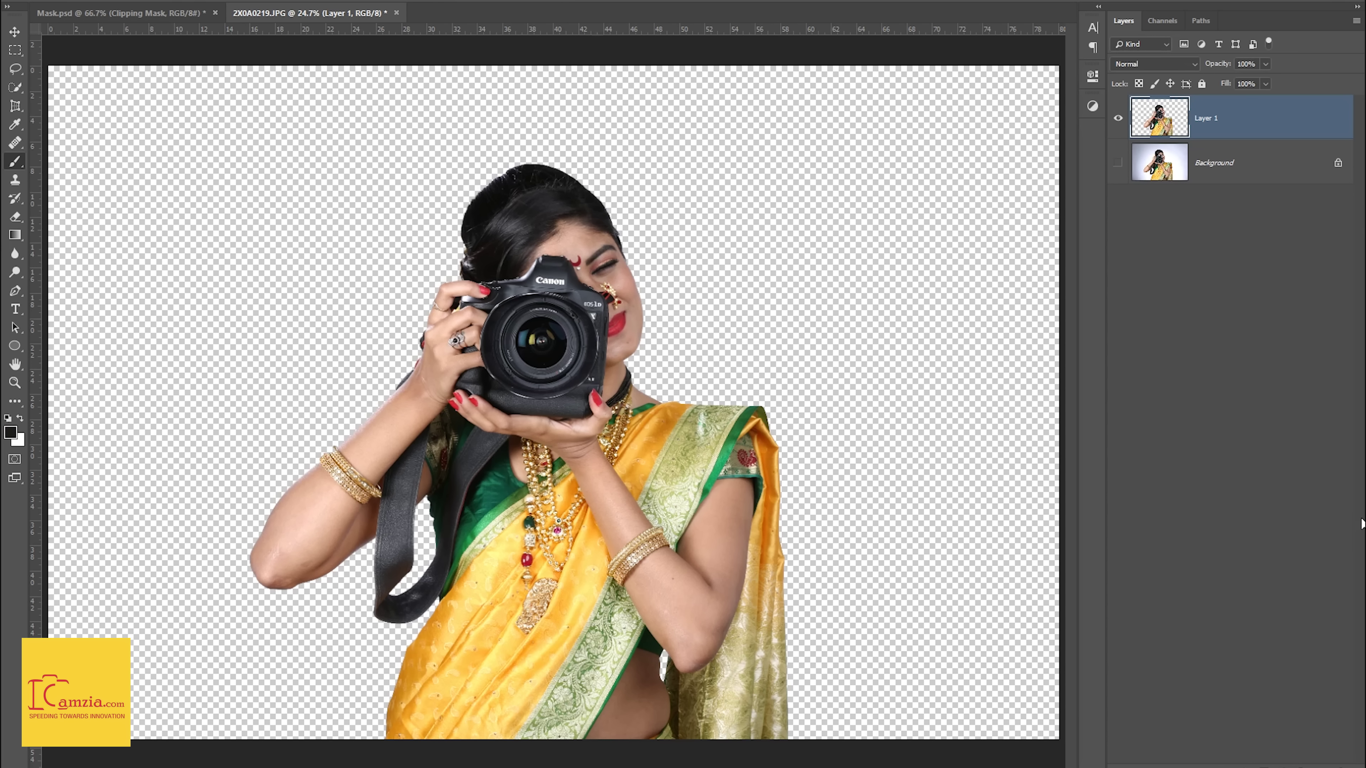
left_click(1118, 163)
Dismiss the Layer Style dialog and delete Layer 1 in the trash.
double_click(1324, 111)
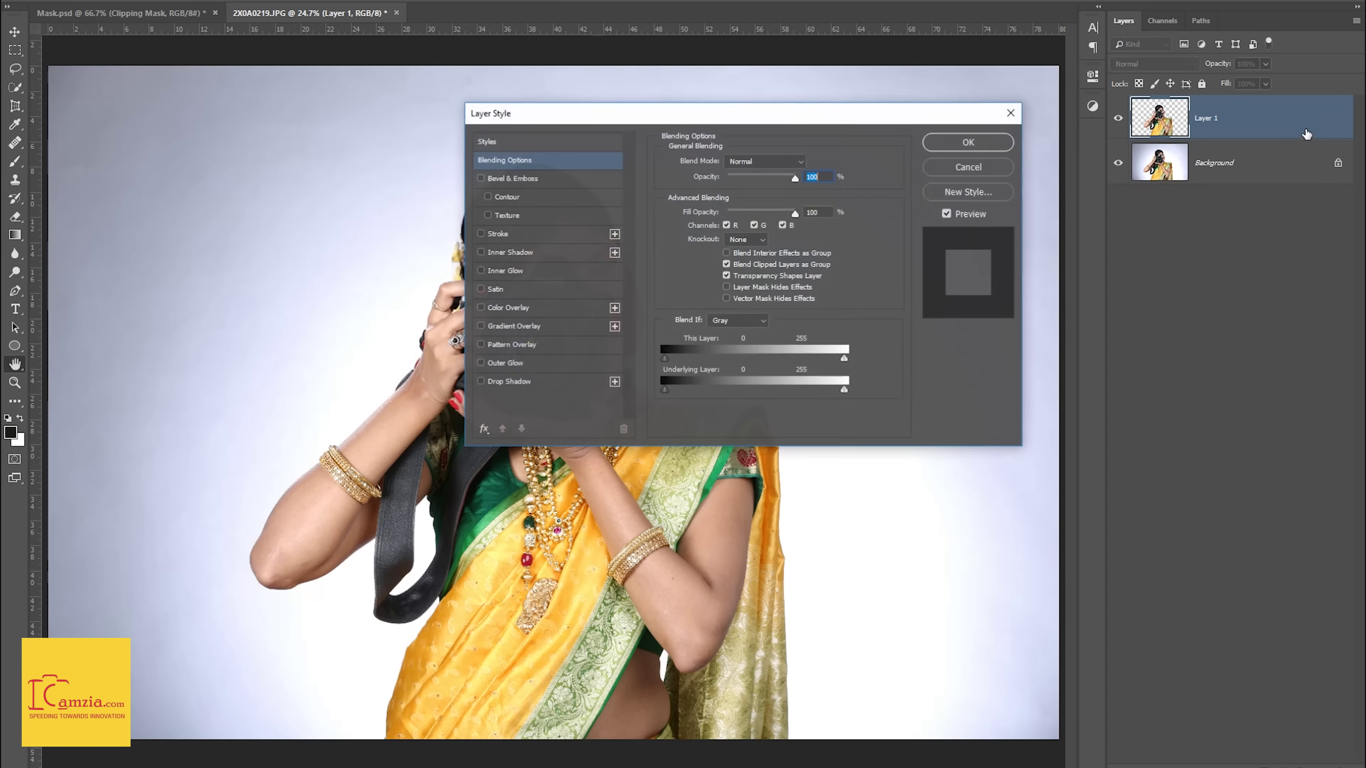
left_click(968, 167)
left_click_drag(1317, 118, 1203, 759)
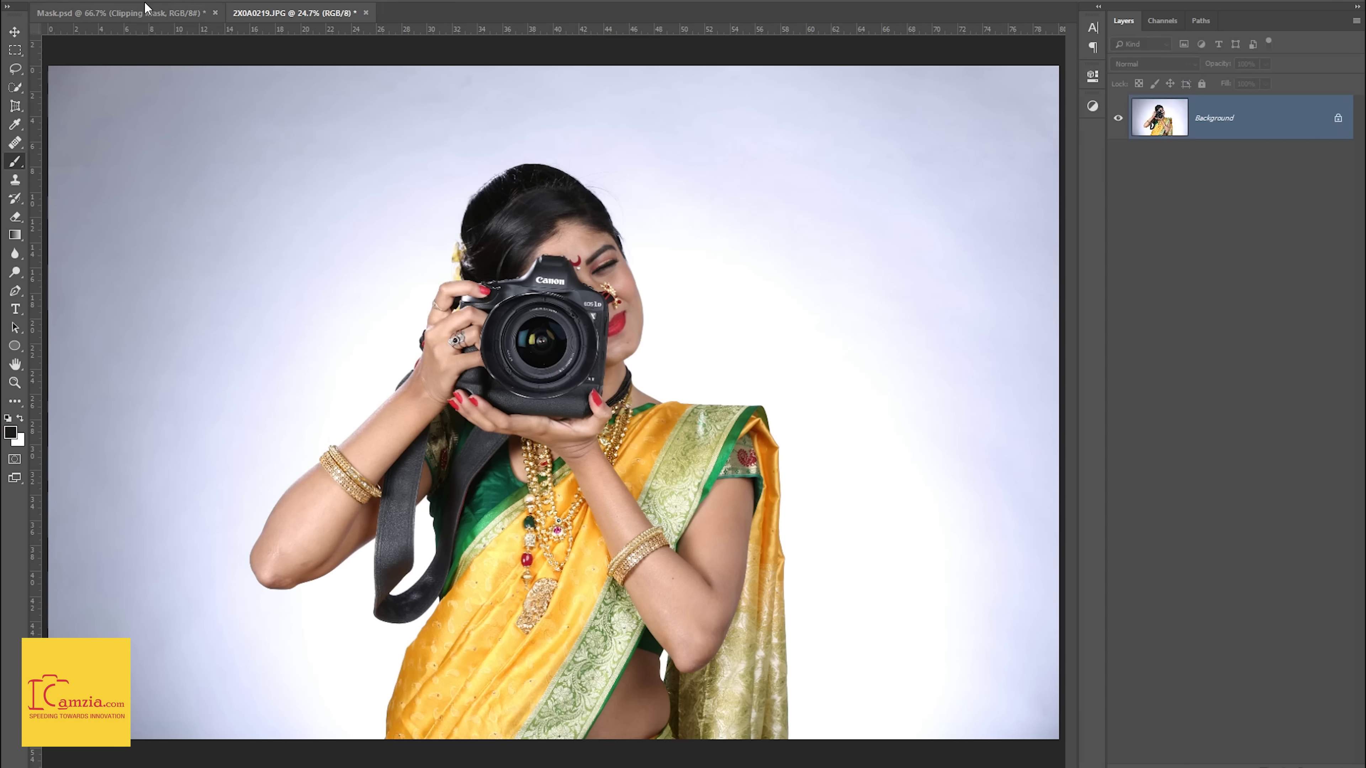
On Mask.psd, hide the Quick Mask heading, show Channel Mask, then return to ZX0A0219.JPG.
left_click(155, 14)
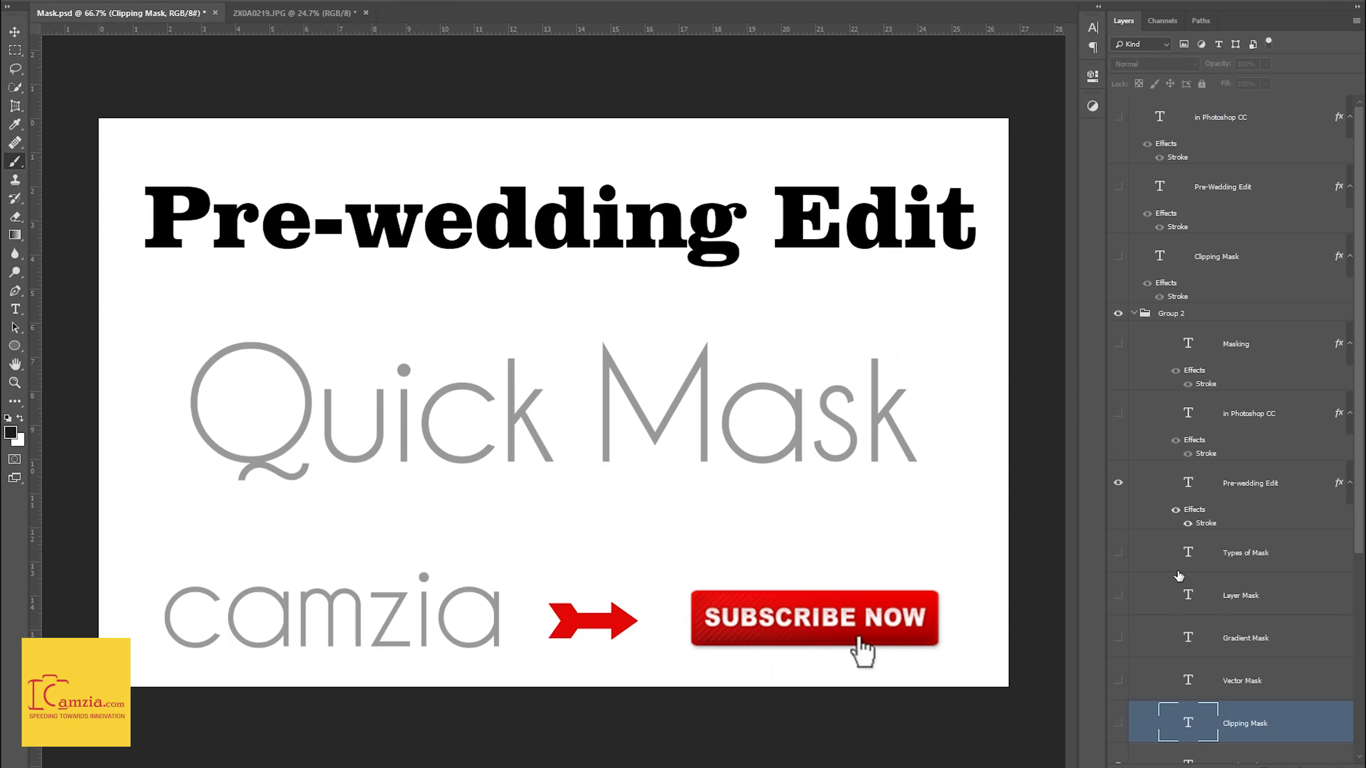
scroll(1179, 572, "down", 3)
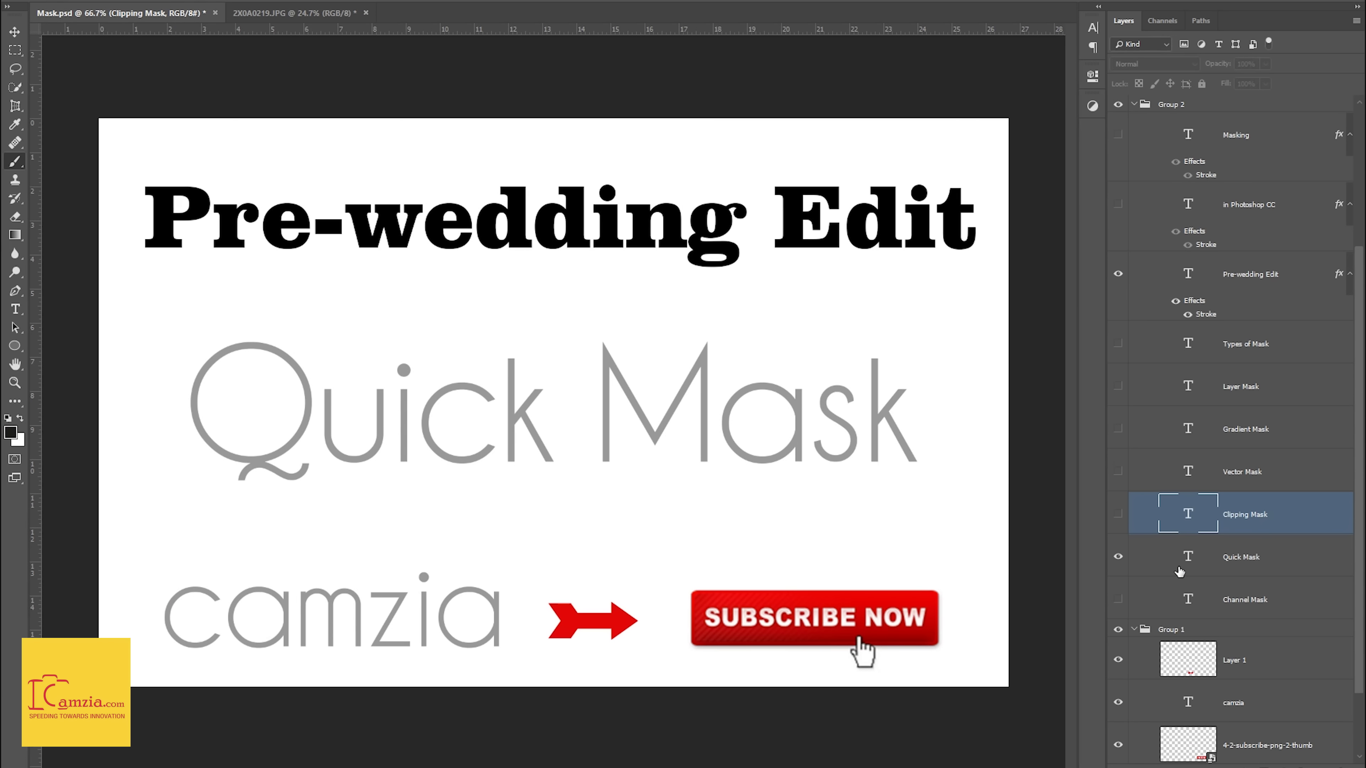
left_click(1118, 556)
left_click(1118, 599)
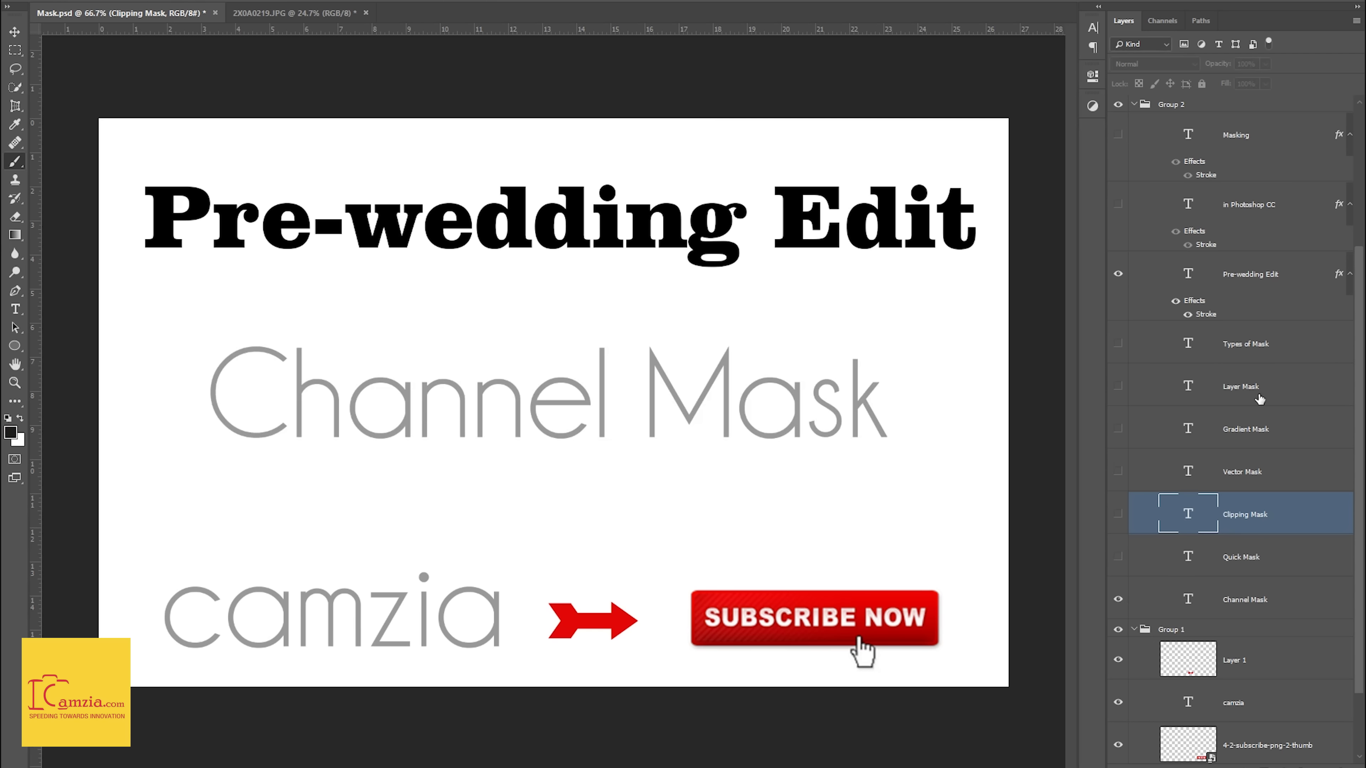
left_click(332, 50)
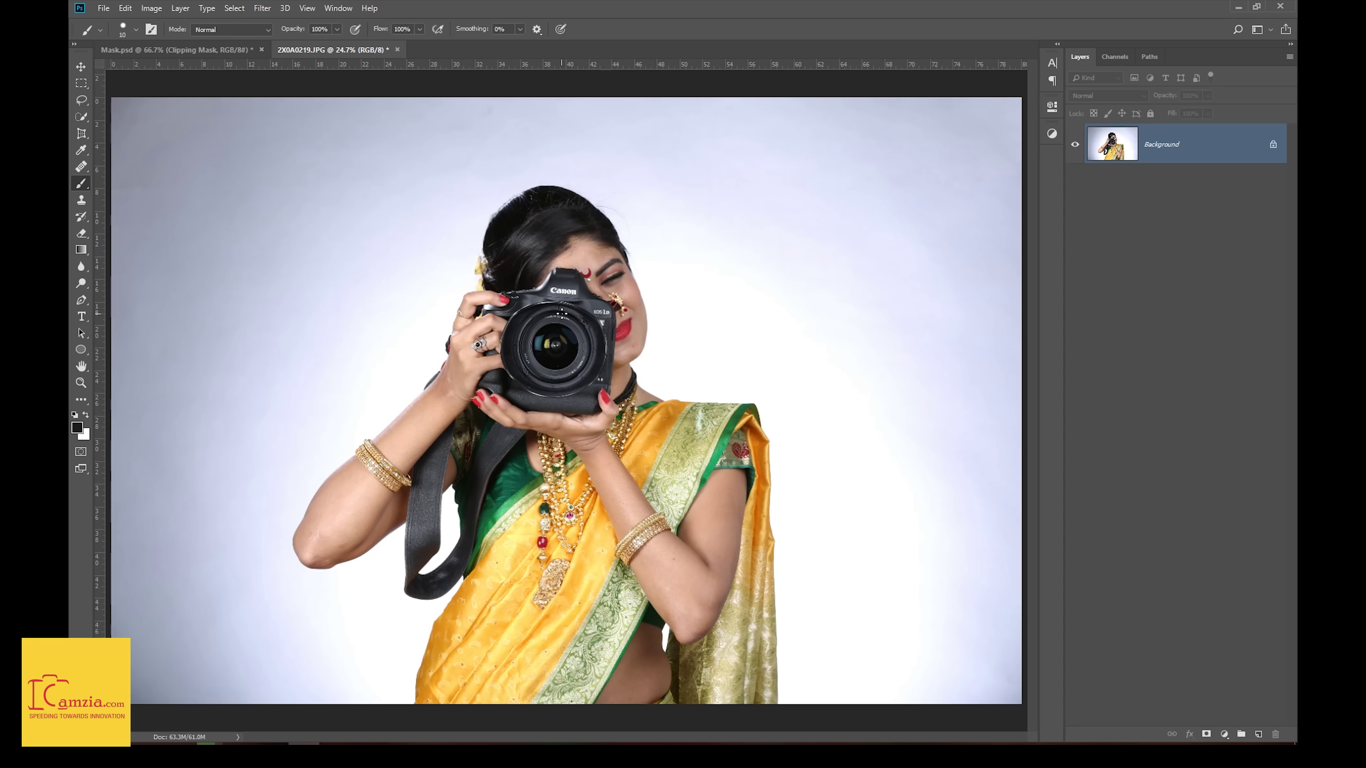
Duplicate the photo onto Layer 1 and view the Red, Green and Blue channels individually.
key("ctrl+j")
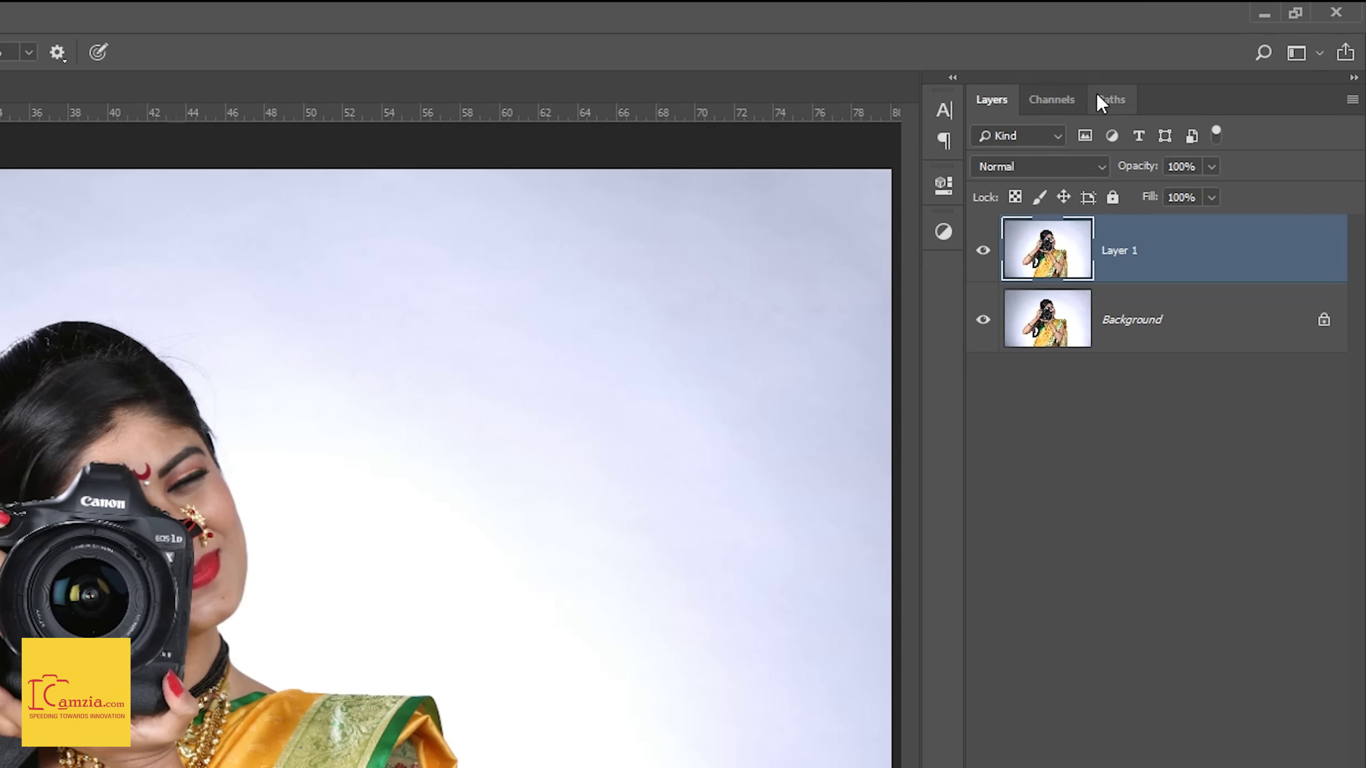
left_click(1066, 104)
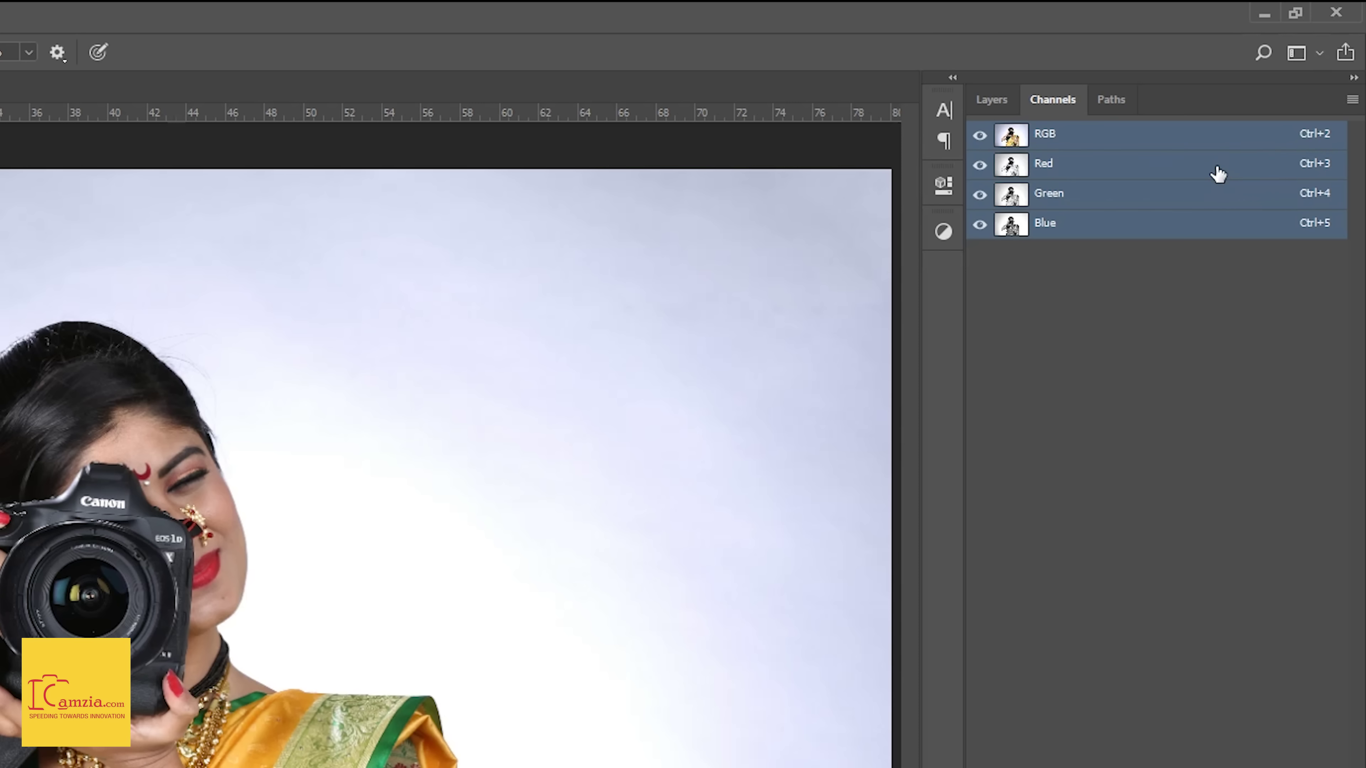
left_click(1221, 174)
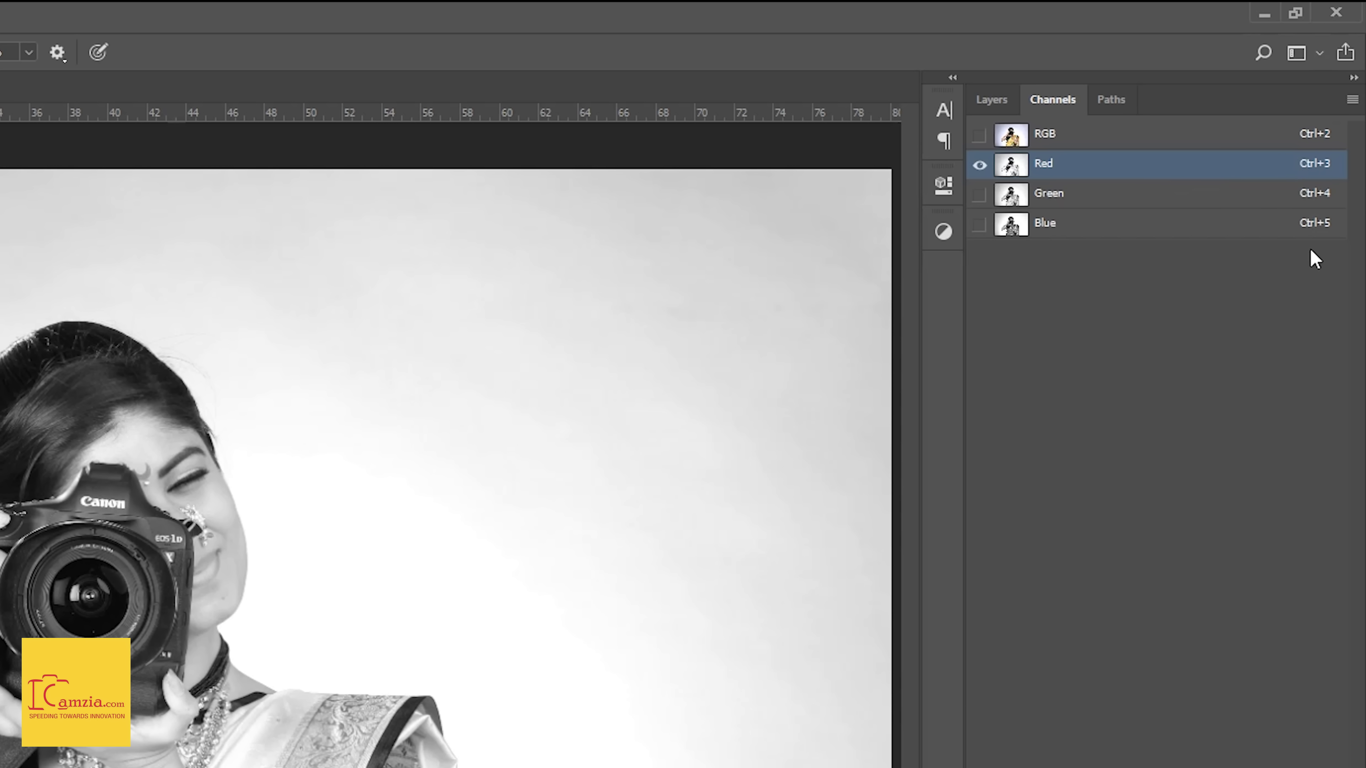
left_click(1194, 193)
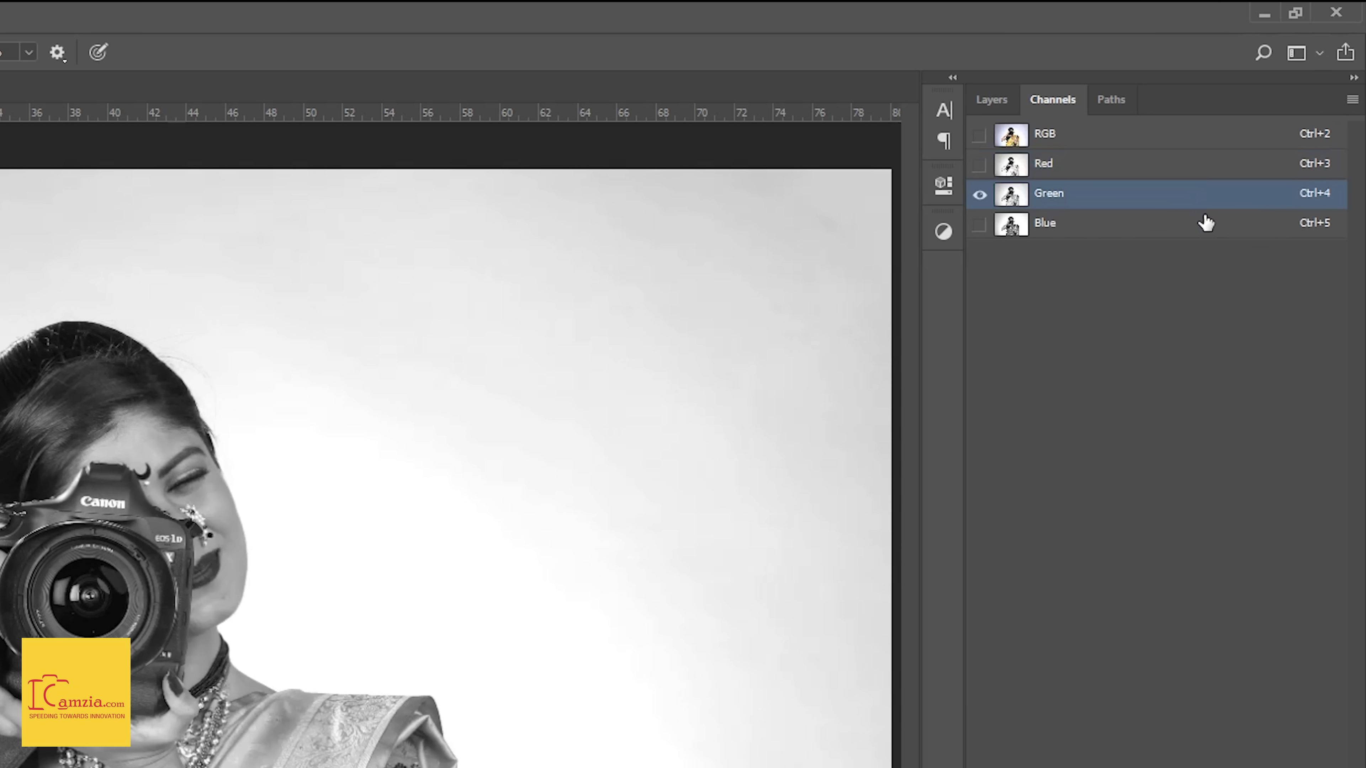
left_click(1207, 231)
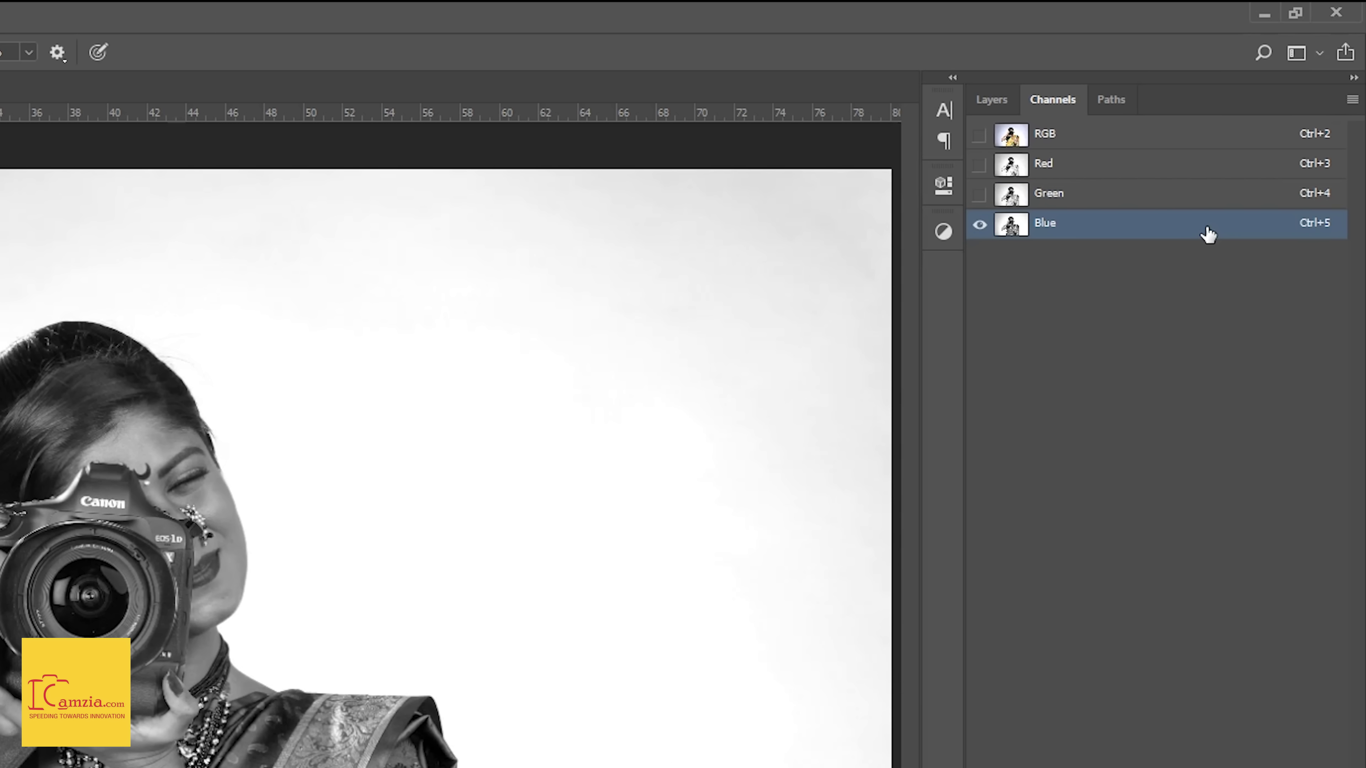
left_click_drag(1206, 227, 1202, 225)
Cycle through the channels with Ctrl+2 to Ctrl+5, ending on the grayscale Blue channel.
key("ctrl+4")
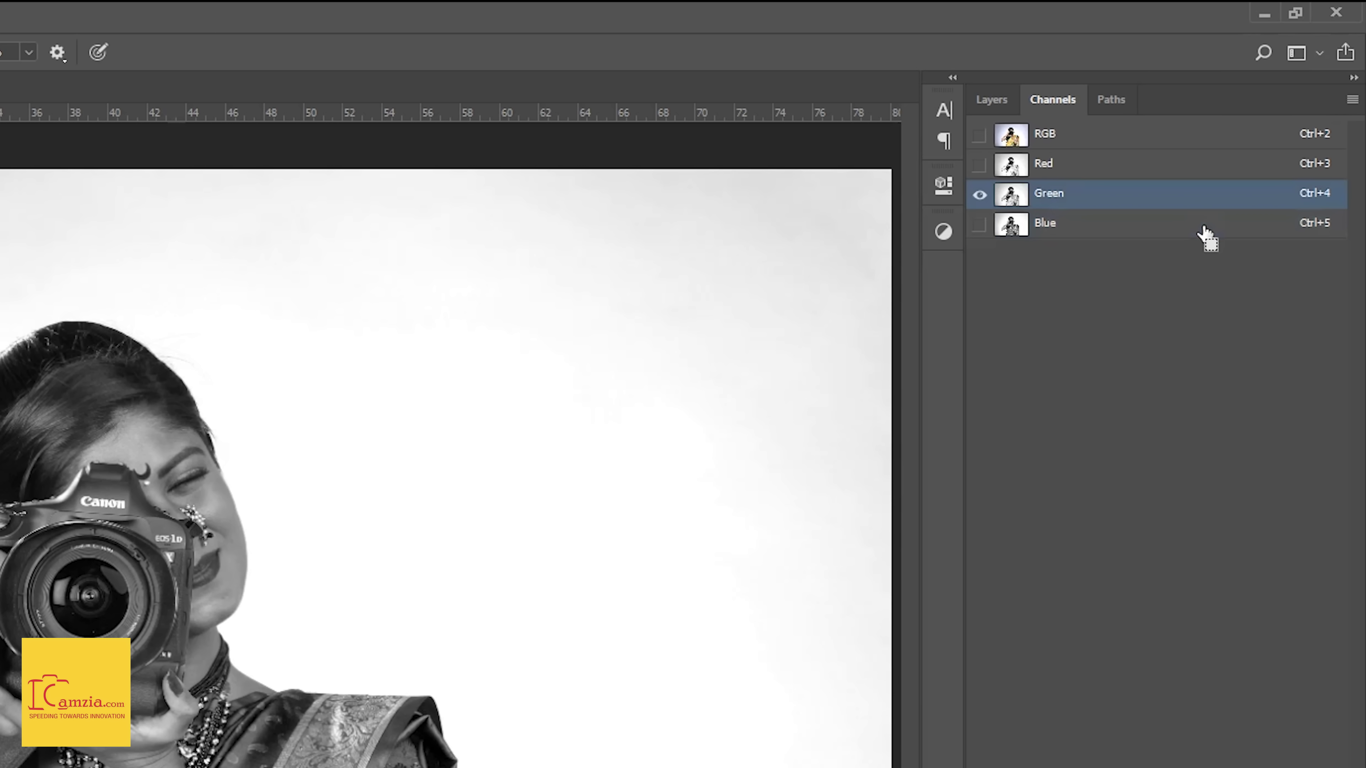
key("ctrl+3")
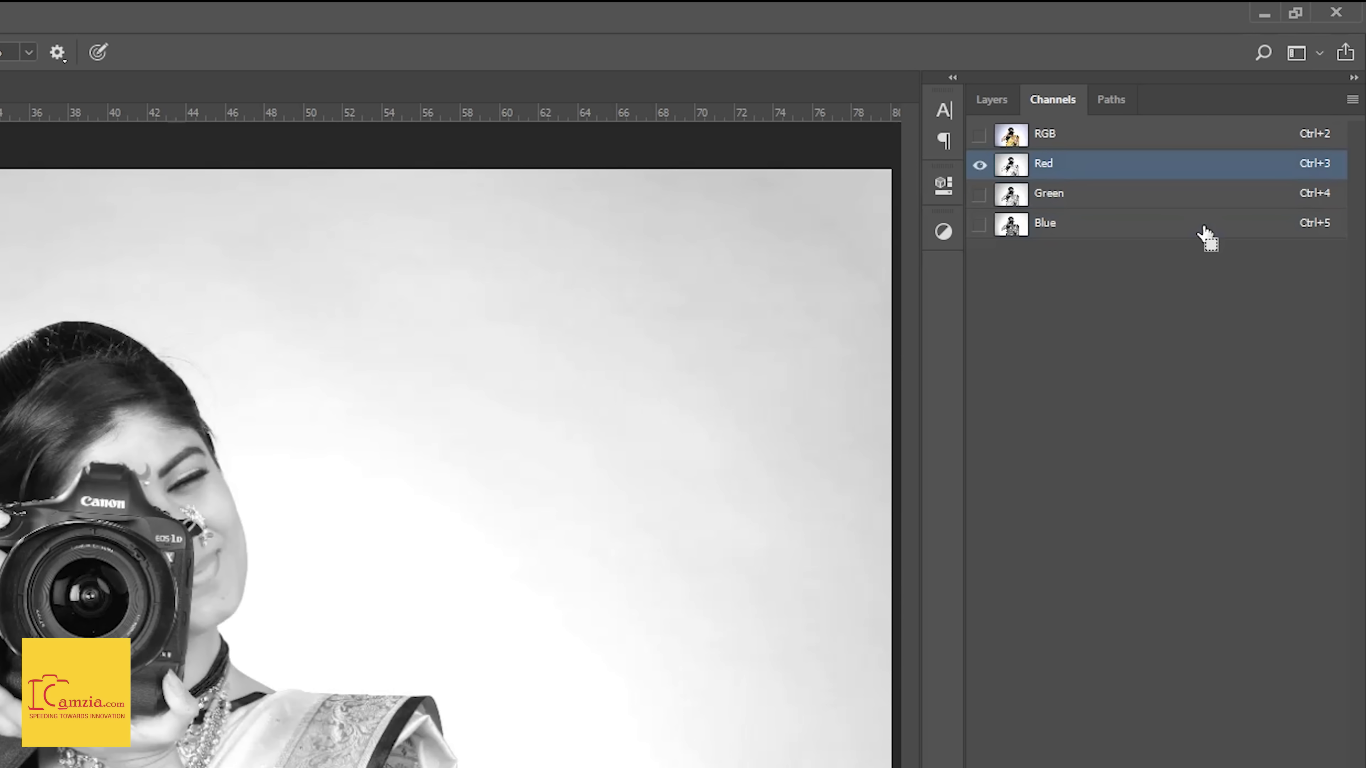
key("ctrl+2")
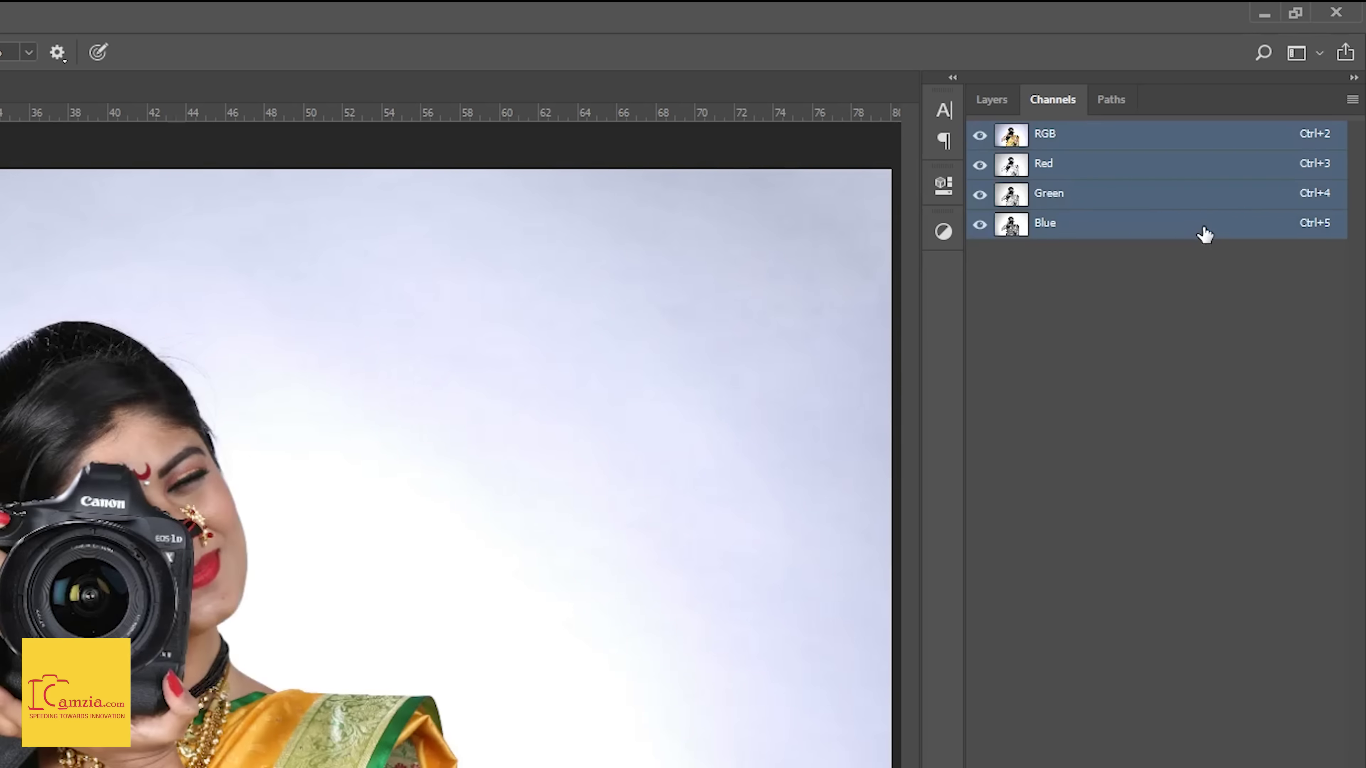
key("ctrl+3")
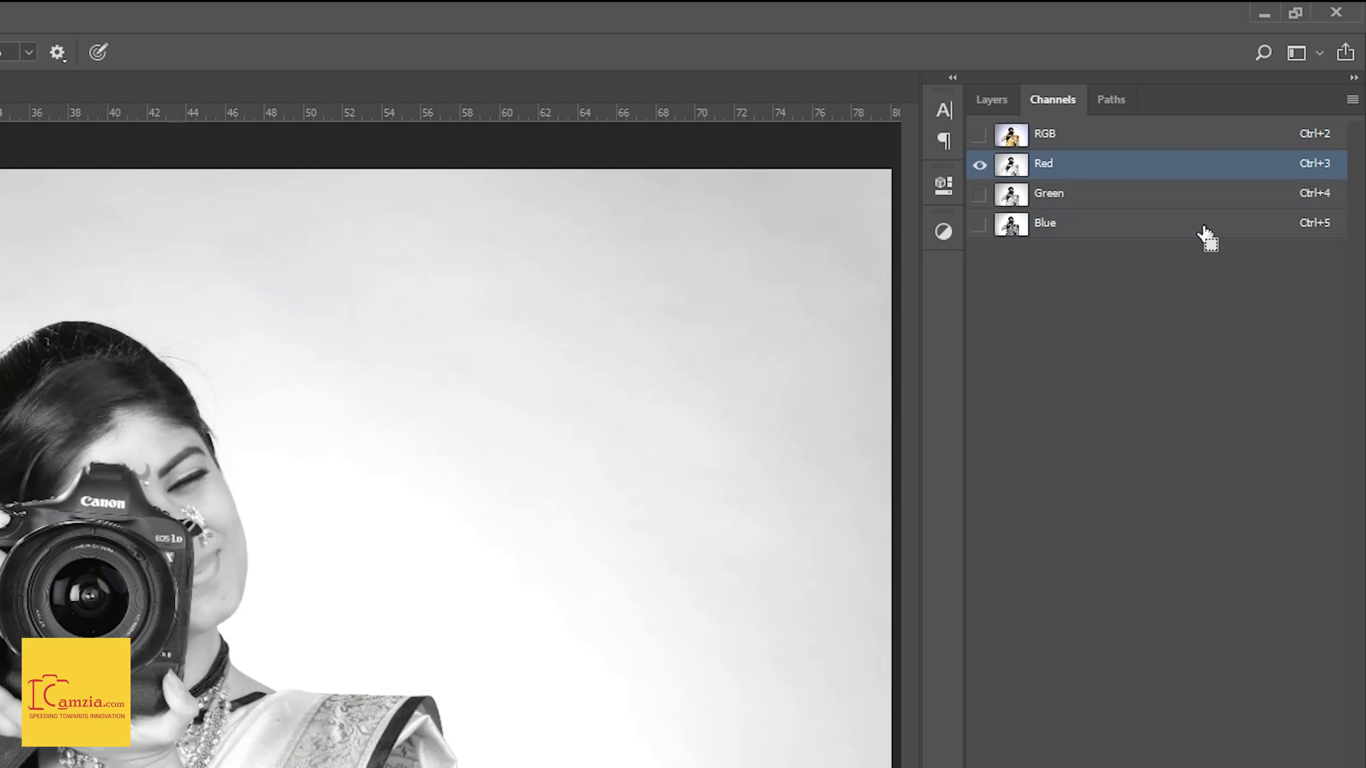
key("ctrl+4")
key("ctrl+5")
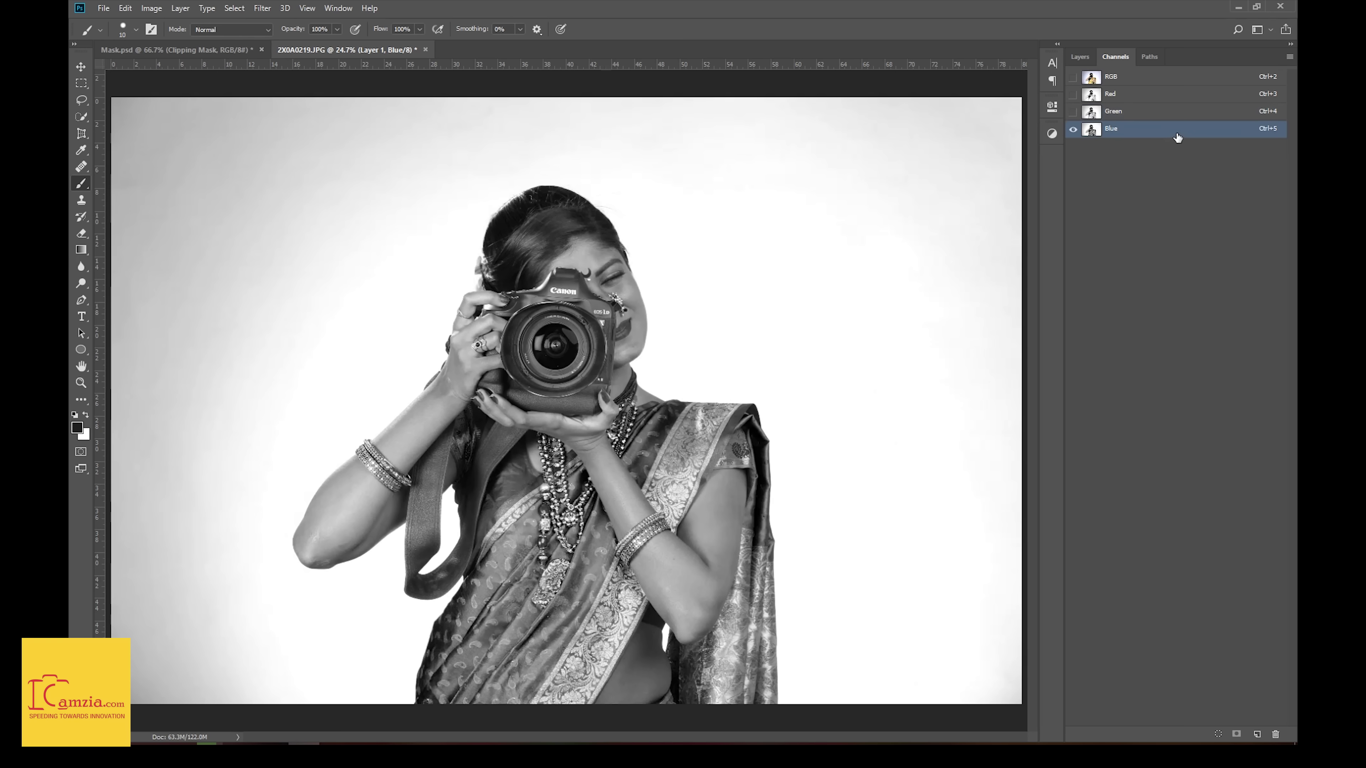
Duplicate the Blue channel as Blue copy and open Levels on it with Ctrl+L.
left_click_drag(1179, 131, 1258, 737)
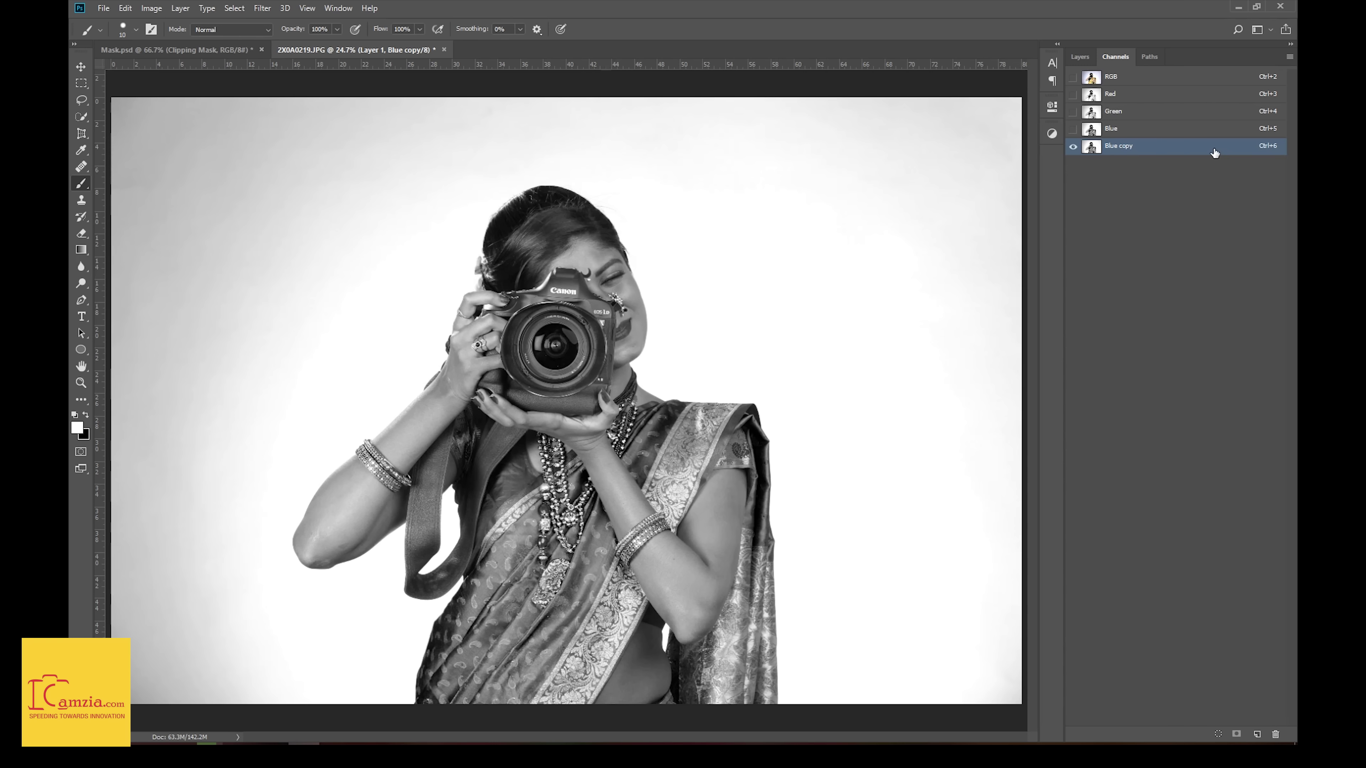
key("ctrl+l")
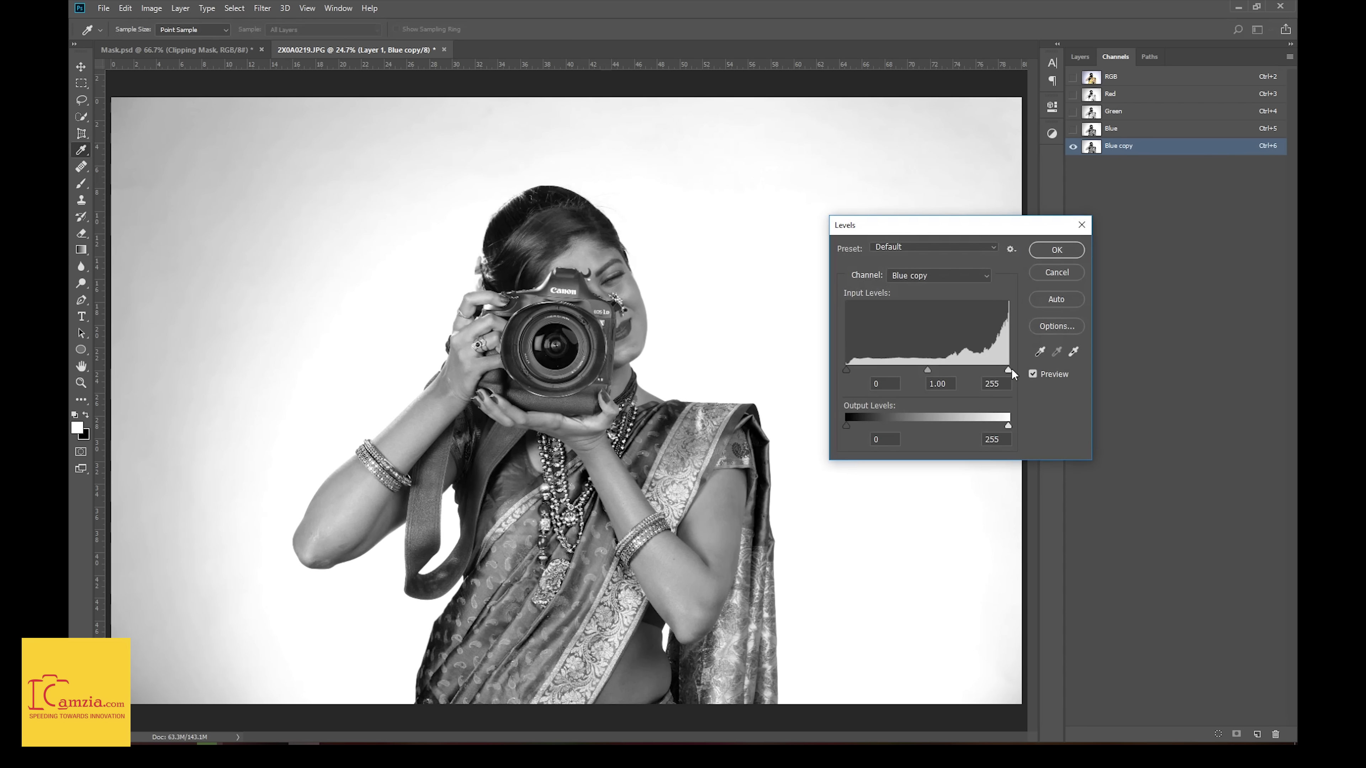
Apply Levels 198 / 0.14 / 248 to Blue copy, making the woman a black silhouette on white.
mouse_move(1008, 370)
left_mouse_down()
mouse_move(970, 370)
mouse_move(986, 375)
left_mouse_up()
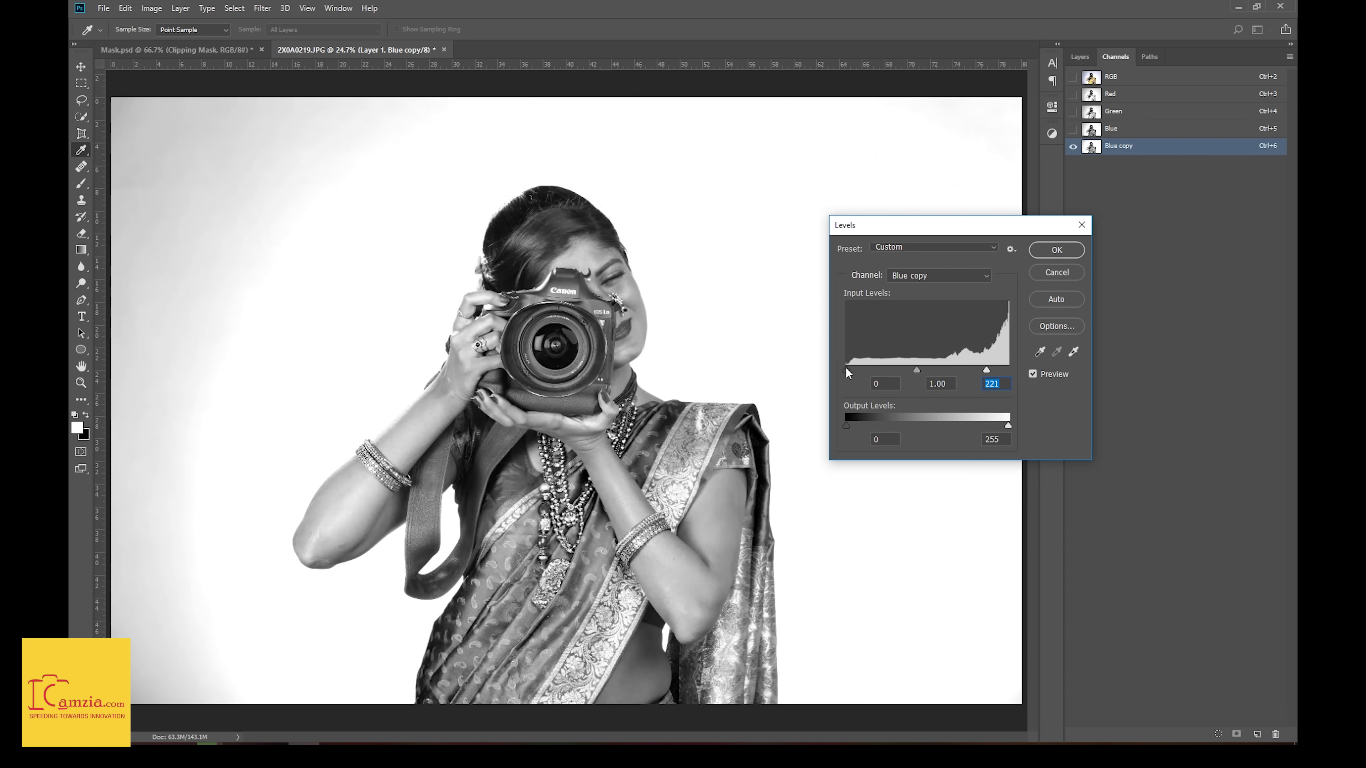
left_click_drag(846, 369, 913, 376)
left_click(914, 373)
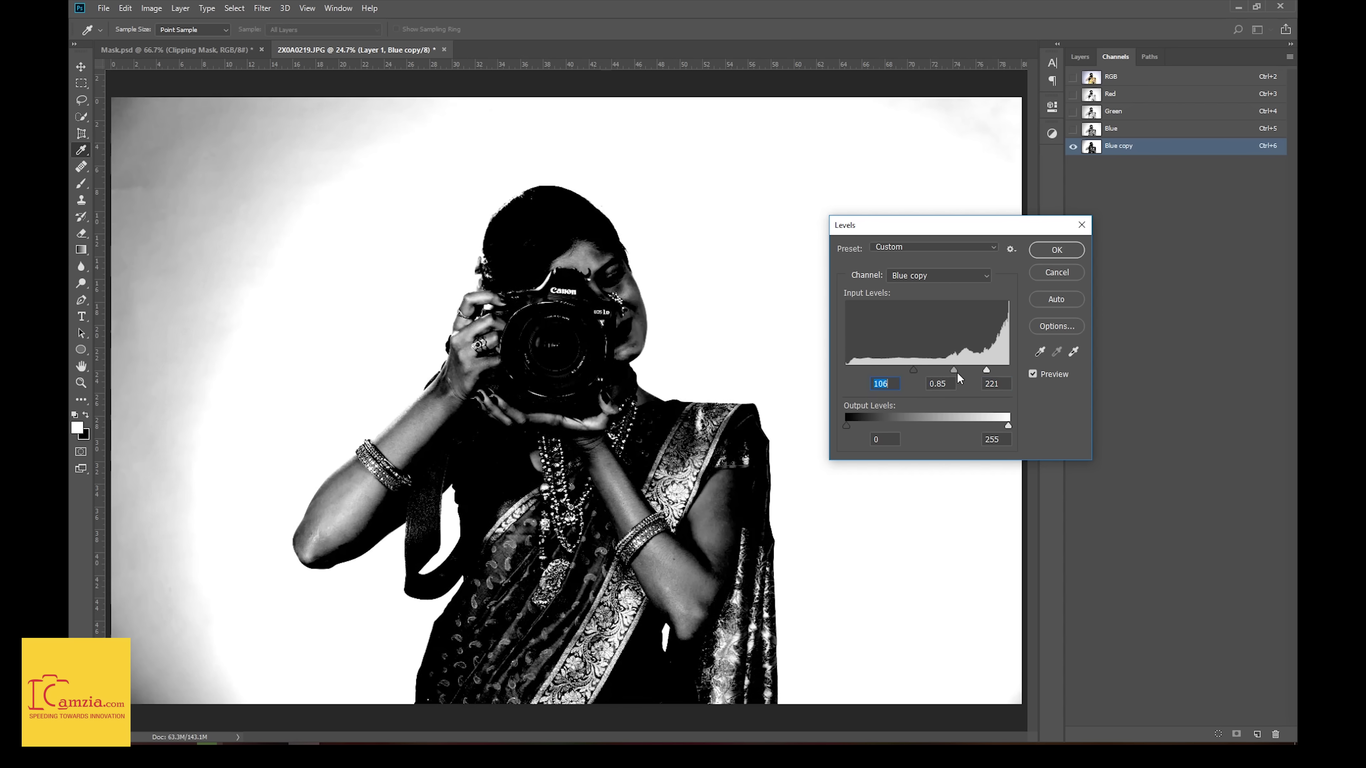
left_click_drag(949, 371, 986, 374)
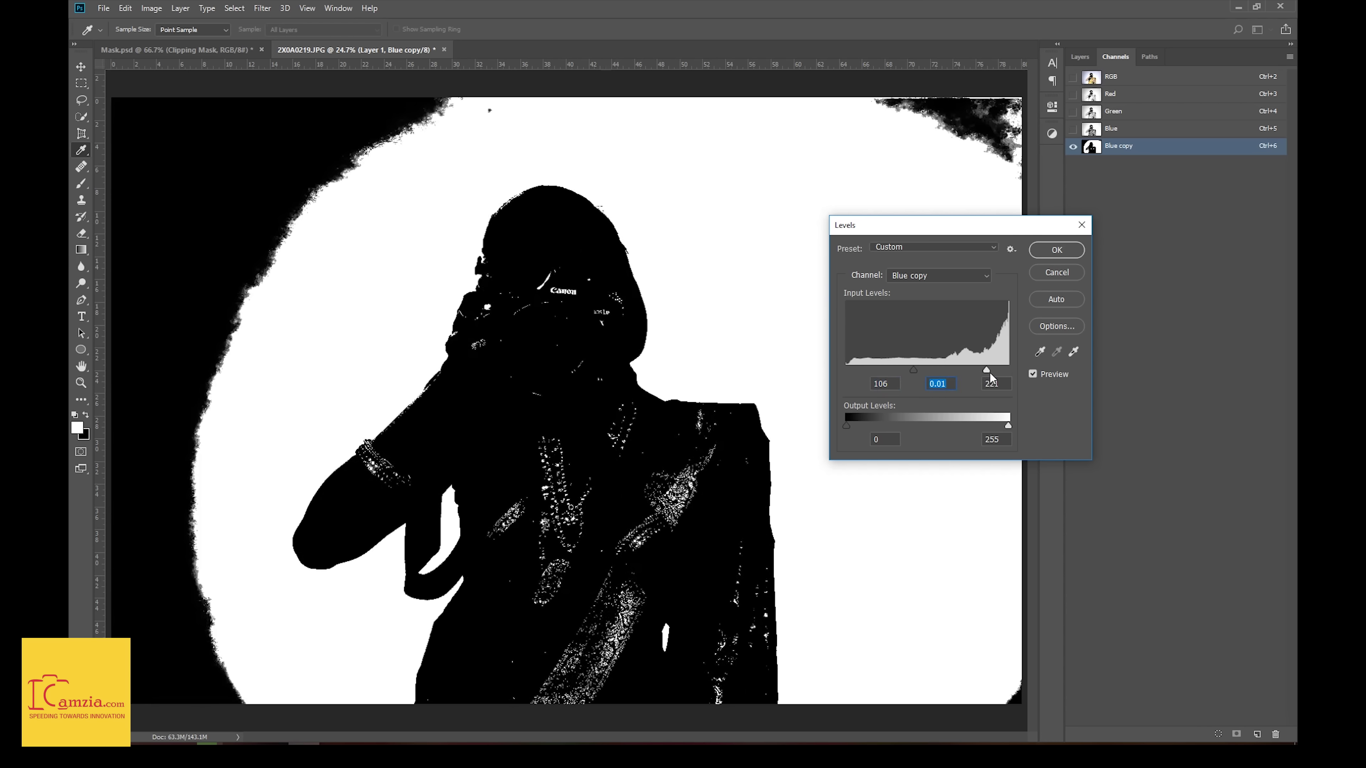
left_click_drag(987, 372, 979, 369)
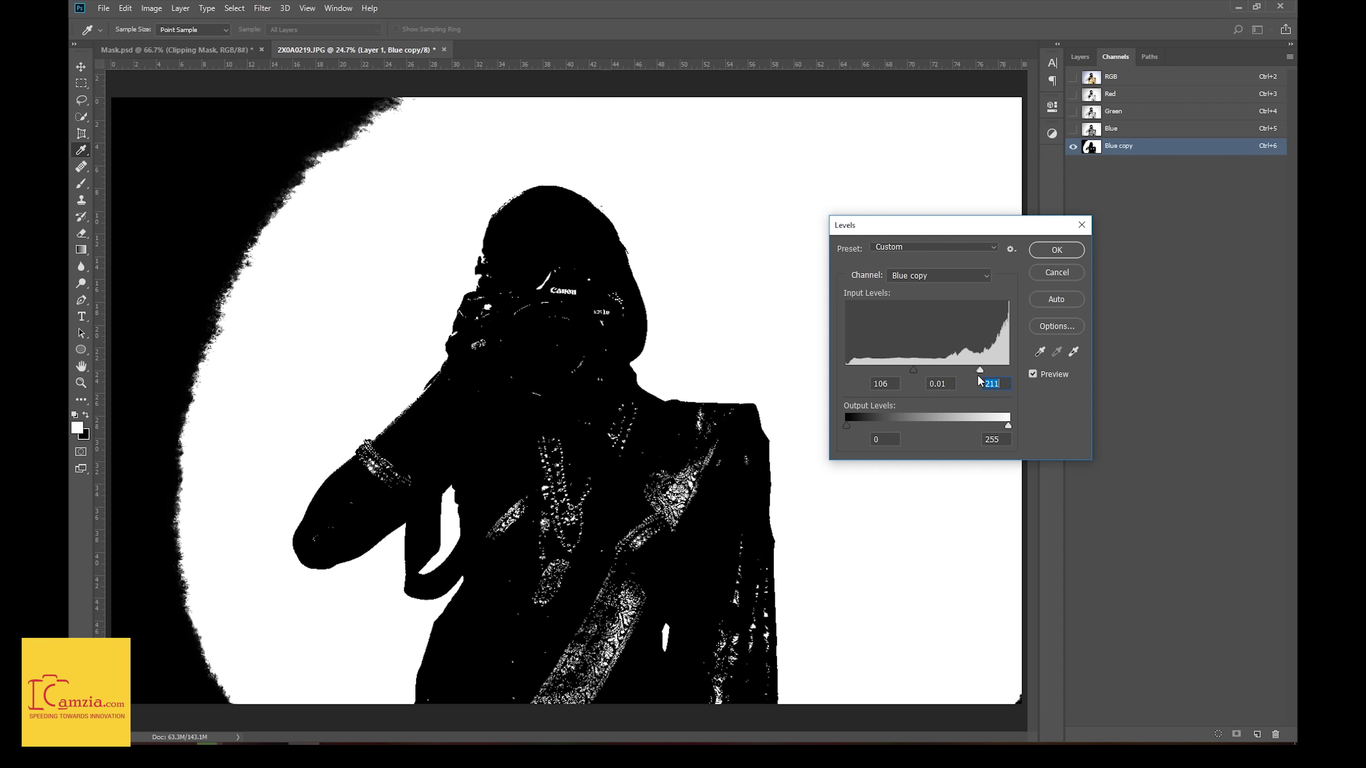
left_click(946, 384)
type("2")
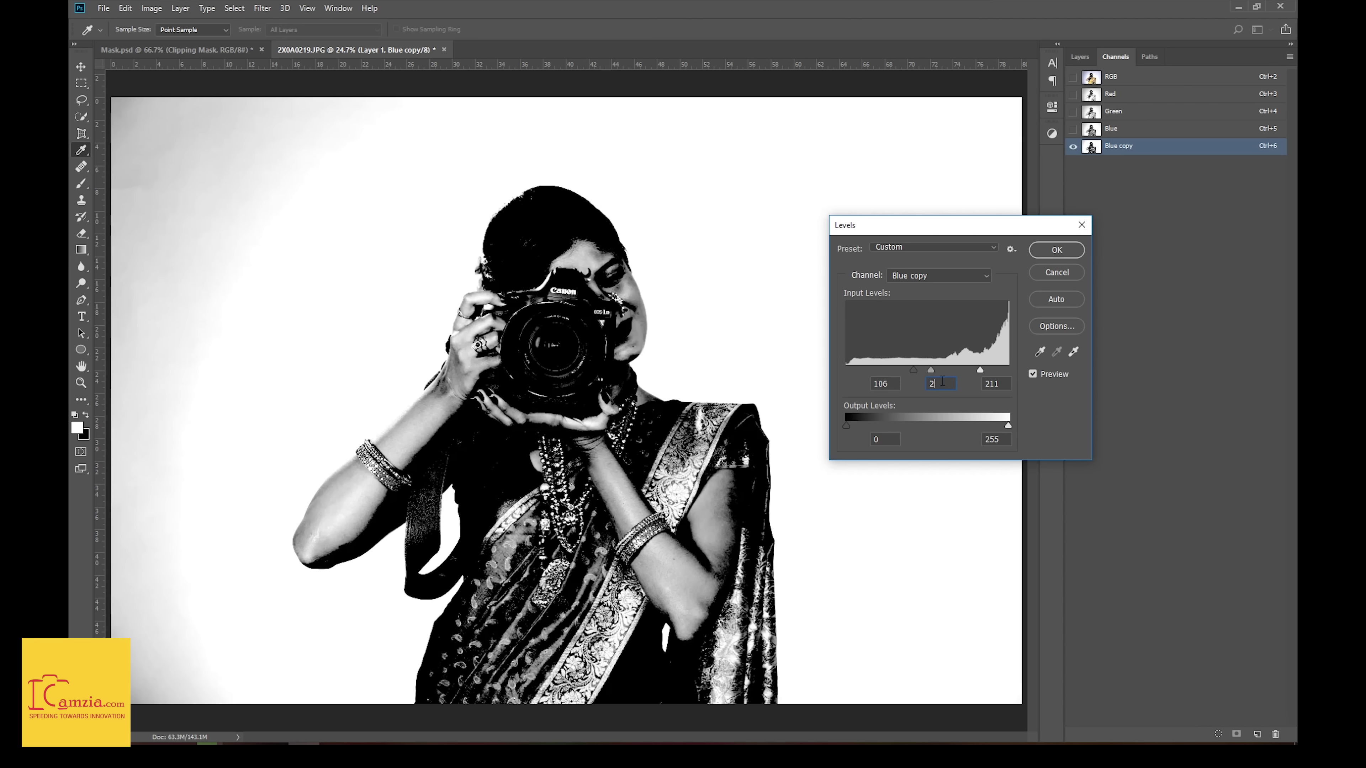
mouse_move(982, 371)
left_mouse_down()
mouse_move(945, 371)
mouse_move(1004, 374)
mouse_move(961, 381)
left_mouse_up()
key("shift+Tab")
key("Tab")
type("198")
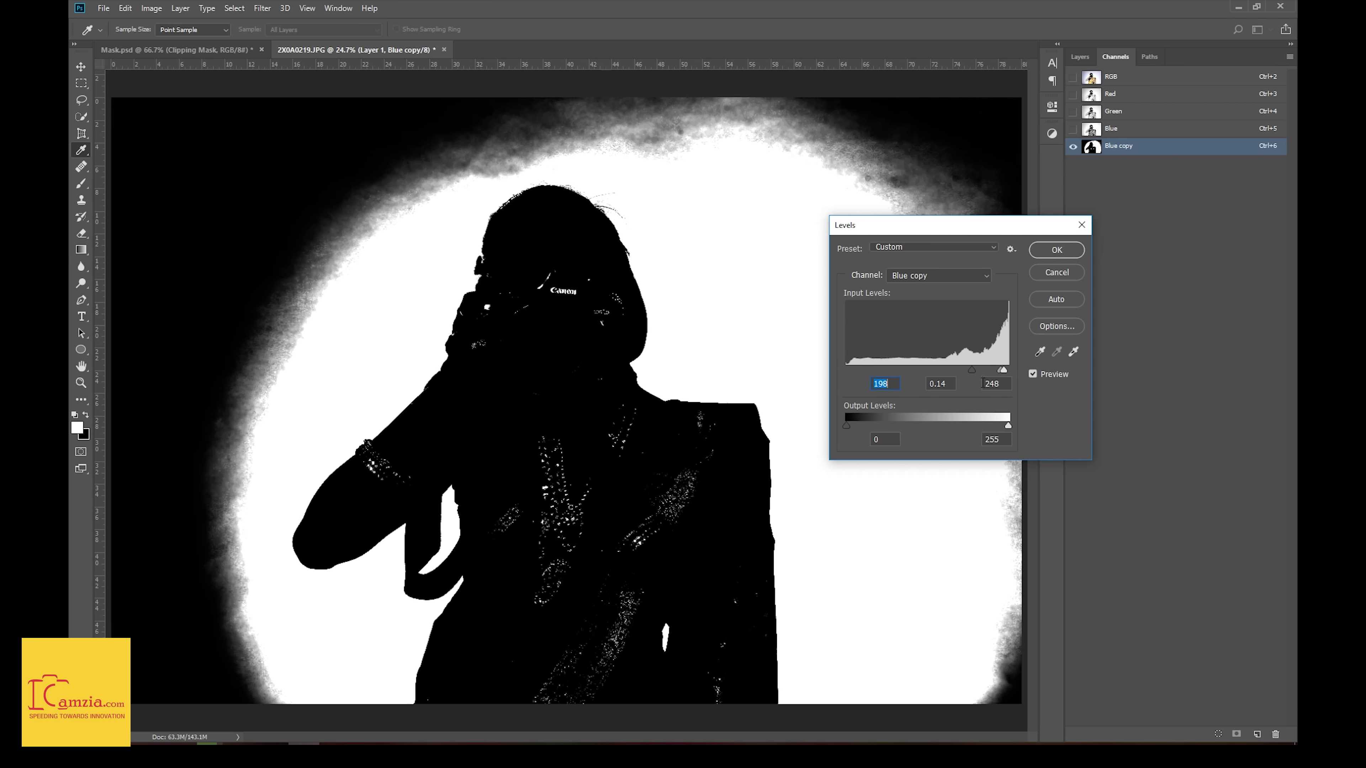
left_click(1057, 249)
key("b")
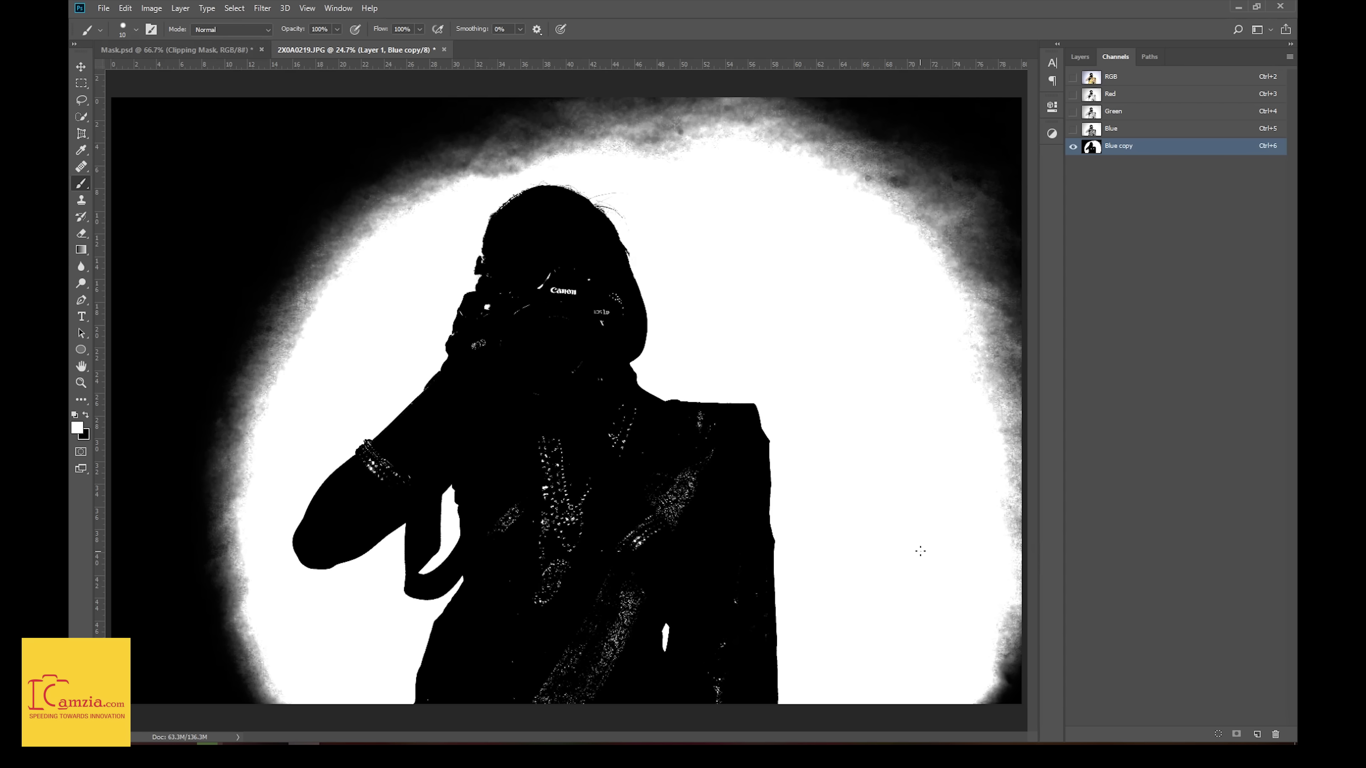
Paint the background fringes and corners white, then the chest, sash, camera and hand specks black.
mouse_move(955, 523)
left_mouse_down()
mouse_move(975, 406)
mouse_move(1006, 686)
mouse_move(970, 106)
mouse_move(991, 177)
mouse_move(969, 219)
mouse_move(747, 137)
mouse_move(650, 122)
mouse_move(512, 137)
mouse_move(272, 261)
mouse_move(154, 383)
left_mouse_up()
mouse_move(944, 196)
left_mouse_down()
mouse_move(905, 90)
mouse_move(144, 131)
mouse_move(122, 228)
mouse_move(146, 640)
mouse_move(128, 609)
mouse_move(124, 732)
mouse_move(244, 686)
mouse_move(220, 610)
mouse_move(232, 390)
mouse_move(314, 247)
mouse_move(238, 408)
mouse_move(165, 357)
mouse_move(162, 265)
mouse_move(274, 184)
mouse_move(305, 195)
mouse_move(235, 235)
mouse_move(213, 726)
left_mouse_up()
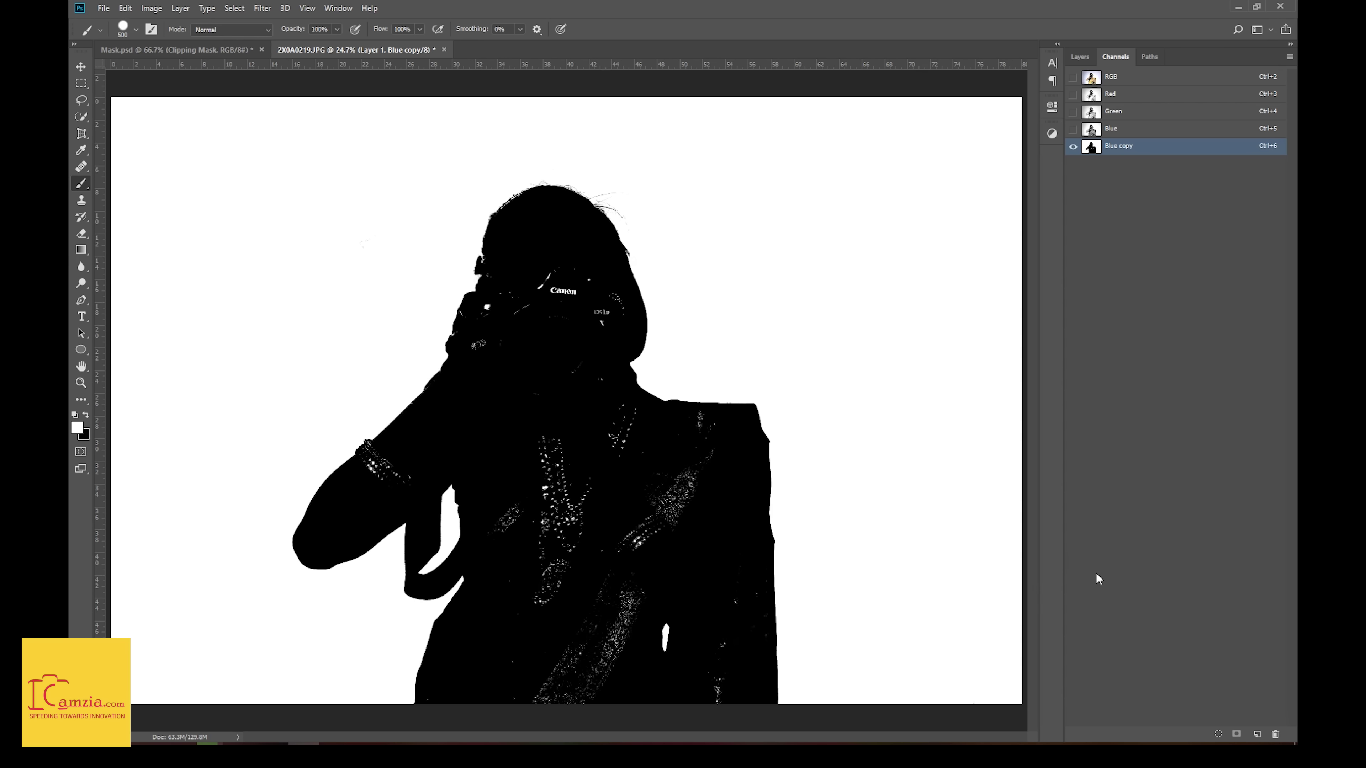
key("x")
mouse_move(570, 399)
left_mouse_down()
mouse_move(536, 552)
mouse_move(537, 622)
mouse_move(597, 427)
mouse_move(597, 604)
mouse_move(659, 492)
mouse_move(564, 619)
mouse_move(597, 589)
mouse_move(585, 716)
mouse_move(532, 713)
left_mouse_up()
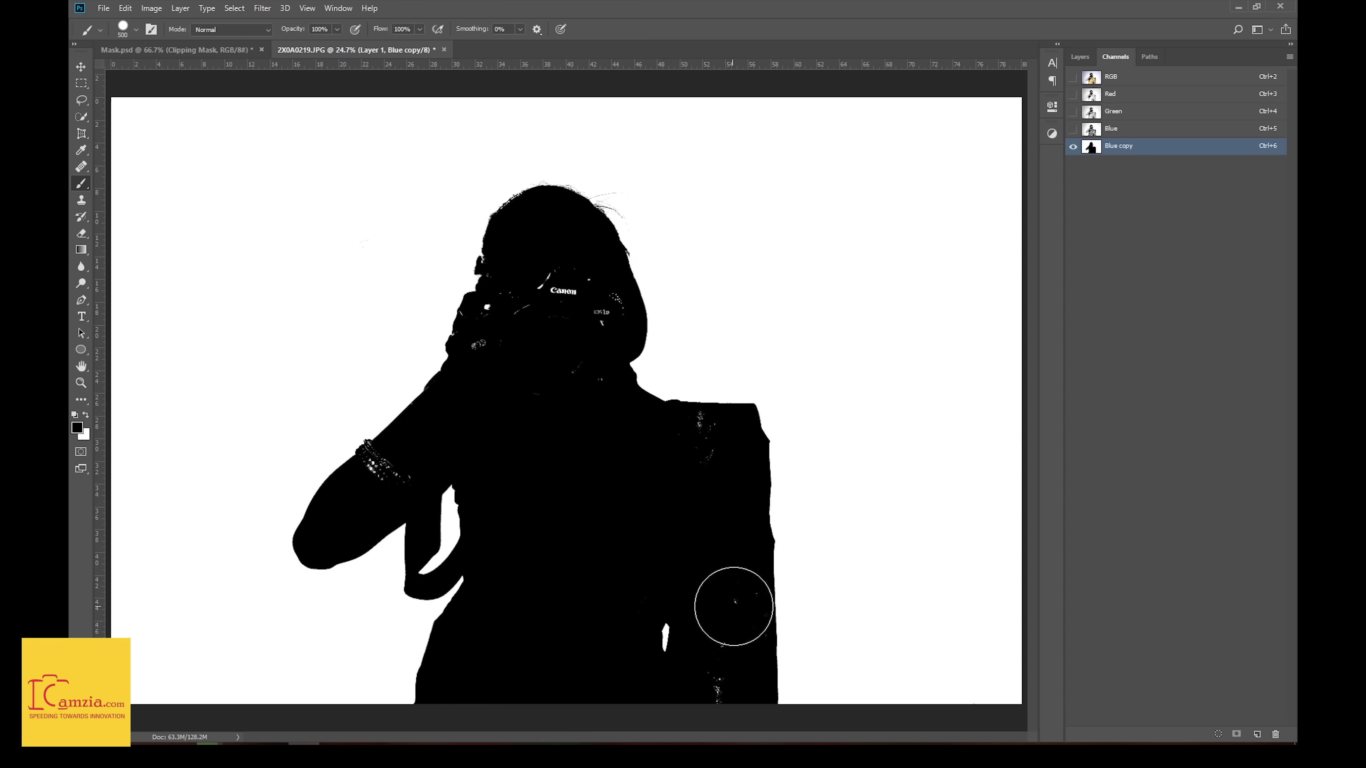
mouse_move(733, 605)
left_mouse_down()
mouse_move(722, 601)
mouse_move(732, 698)
left_mouse_up()
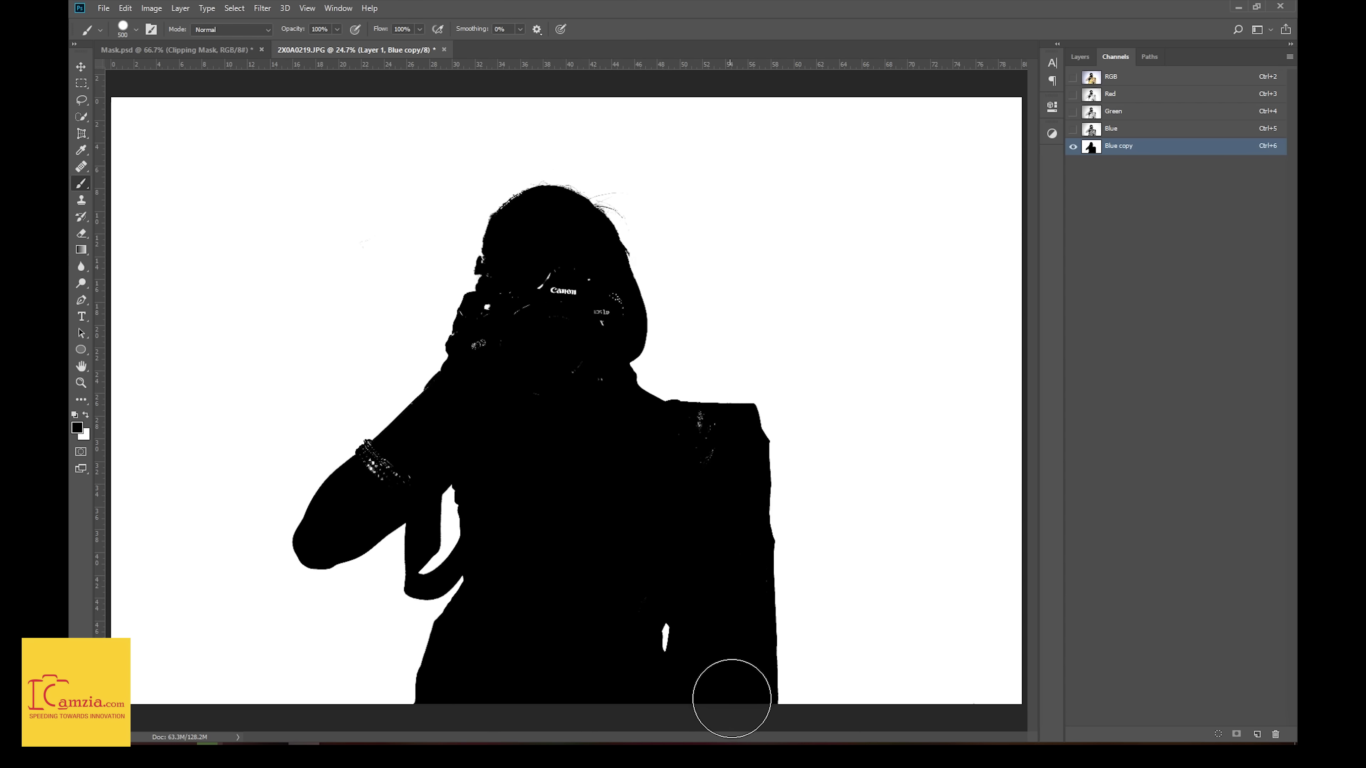
left_click(700, 449)
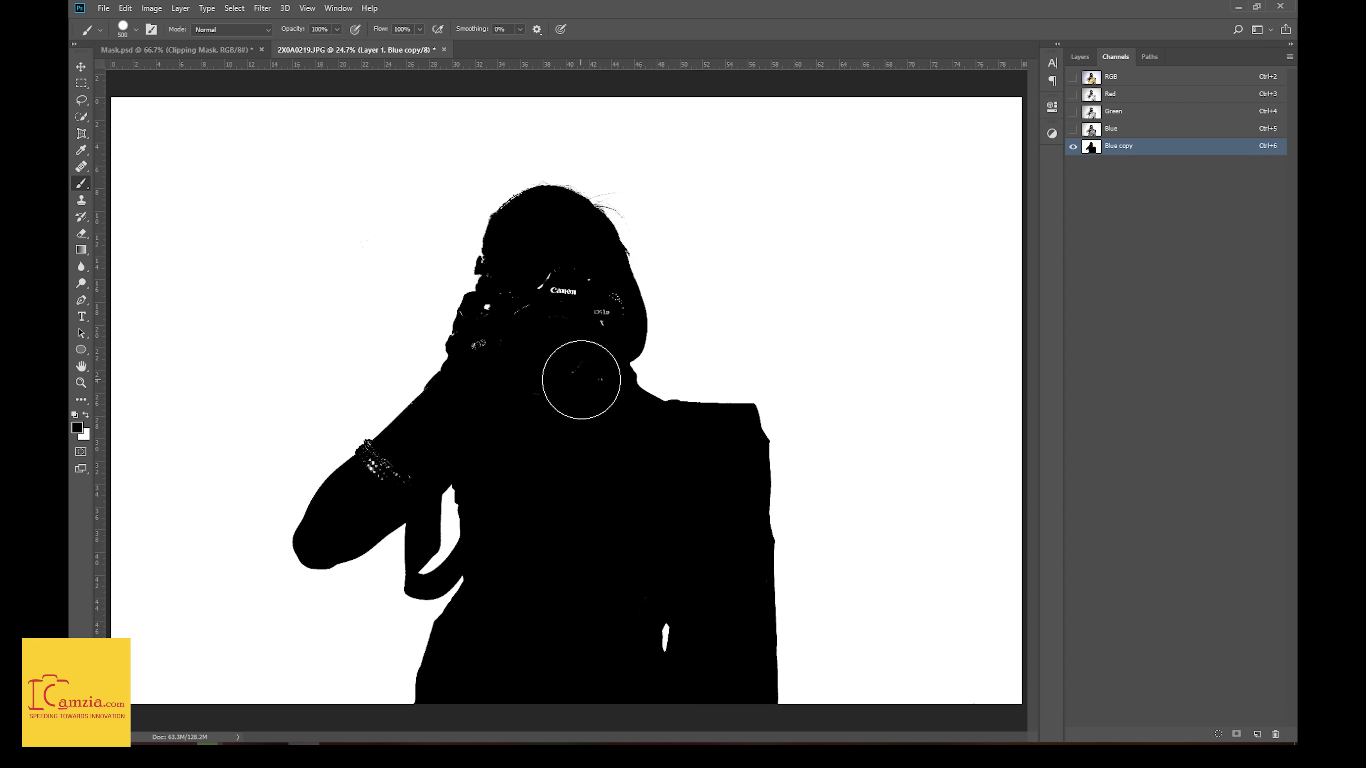
mouse_move(573, 284)
left_mouse_down()
mouse_move(574, 343)
mouse_move(588, 336)
left_mouse_up()
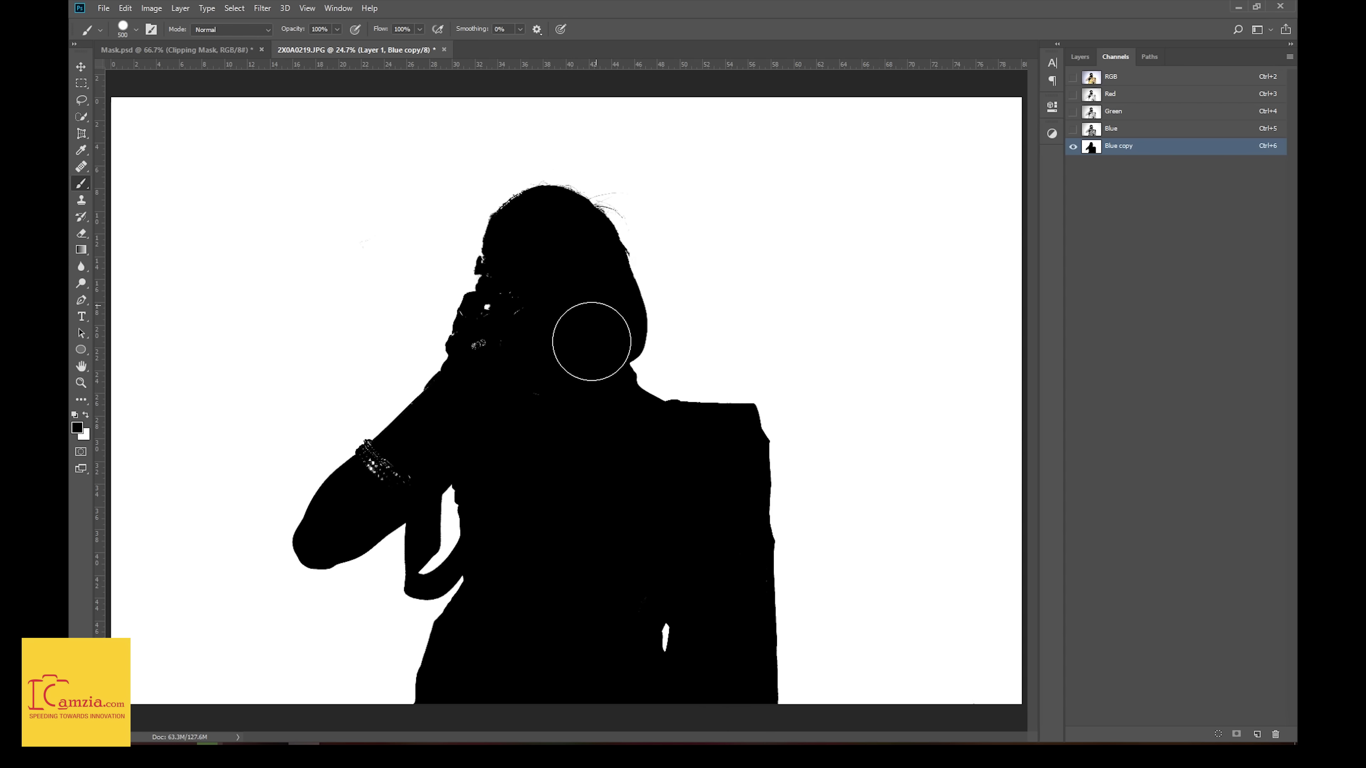
left_click(497, 355)
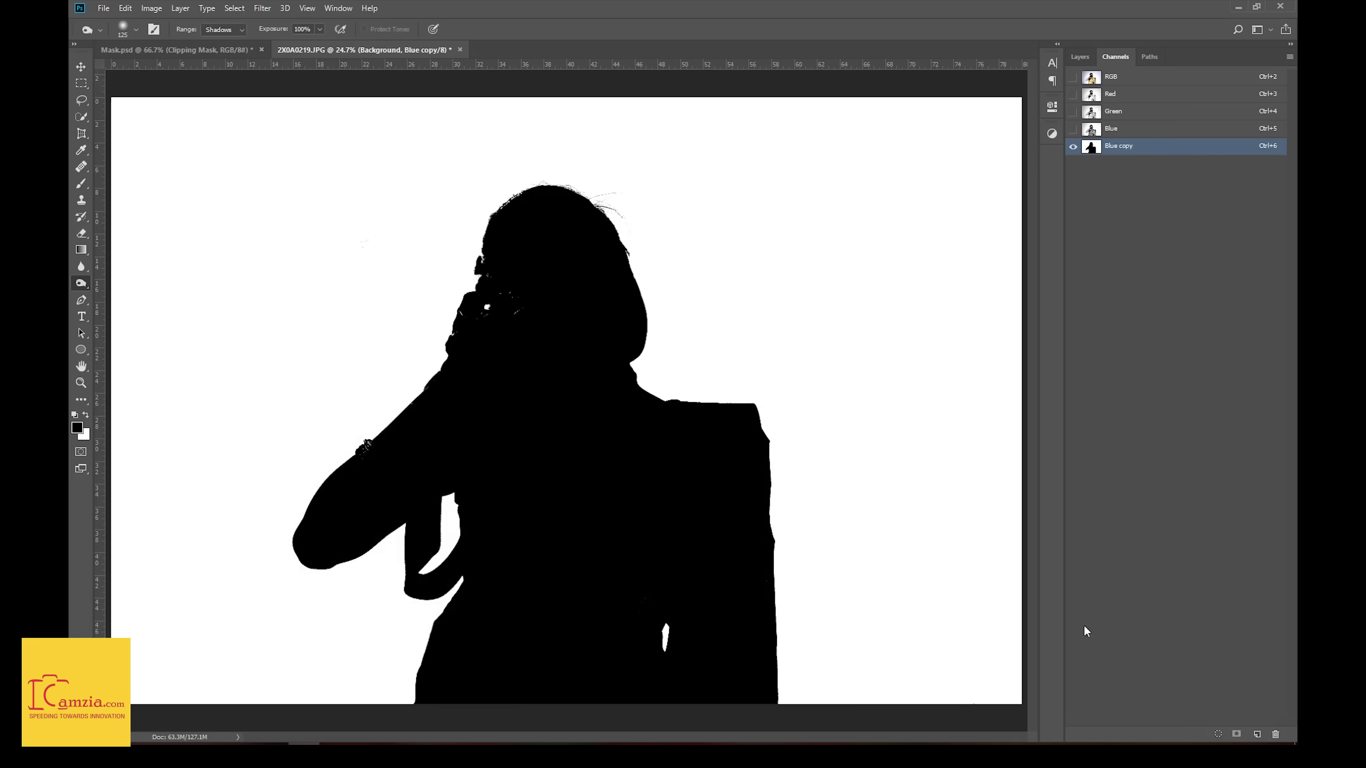
Zoom in on the head and paint out the white specks beside the face and glasses black.
key("ctrl+plus")
key("ctrl+plus")
key("ctrl+plus")
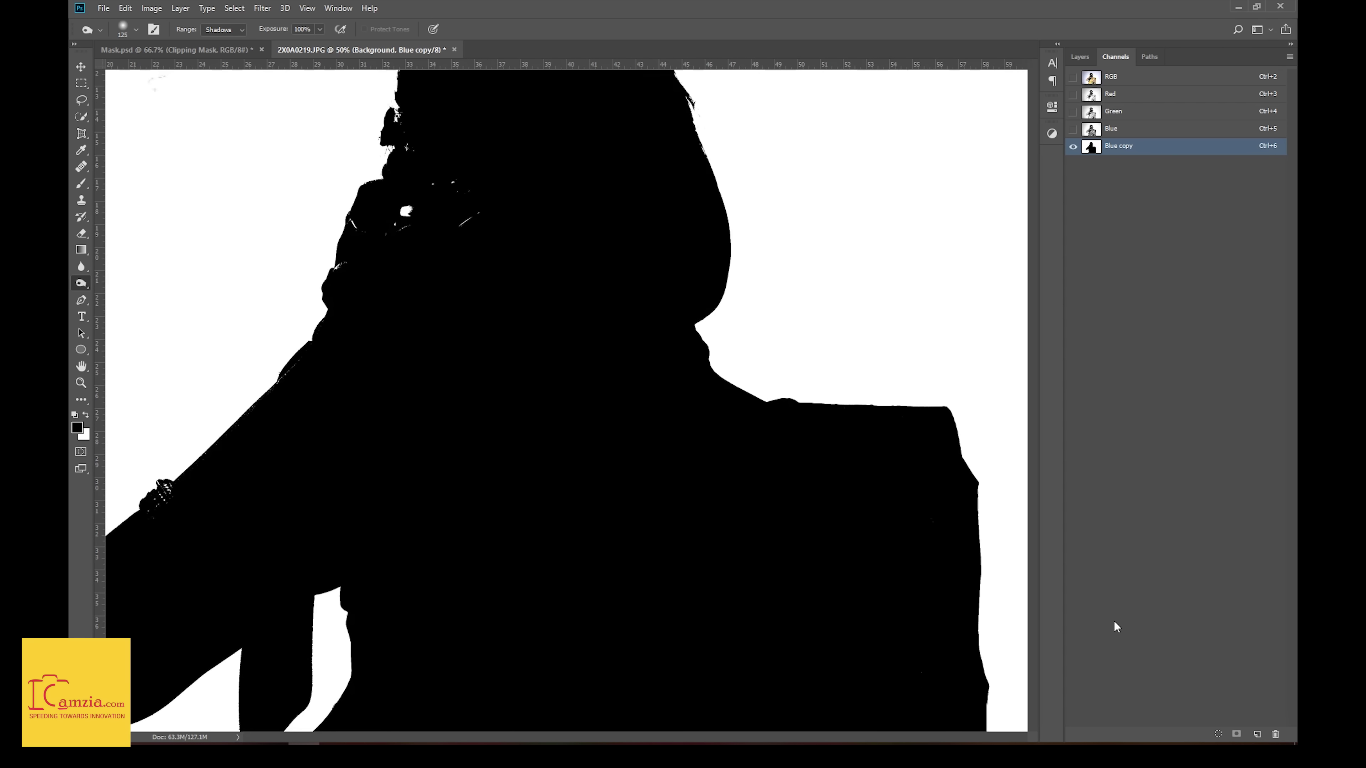
key("ctrl+plus")
key("ctrl+plus")
left_click_drag(555, 239, 783, 679)
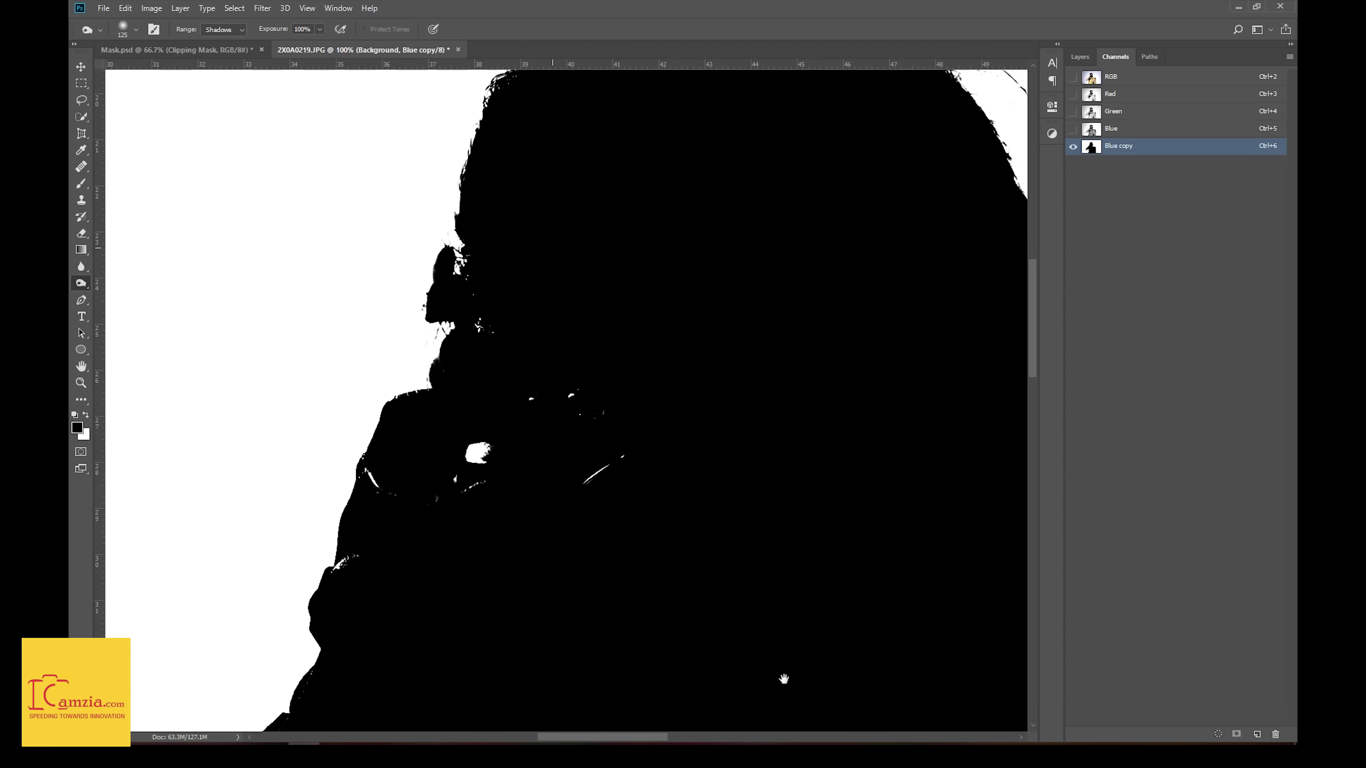
left_click_drag(494, 414, 396, 326)
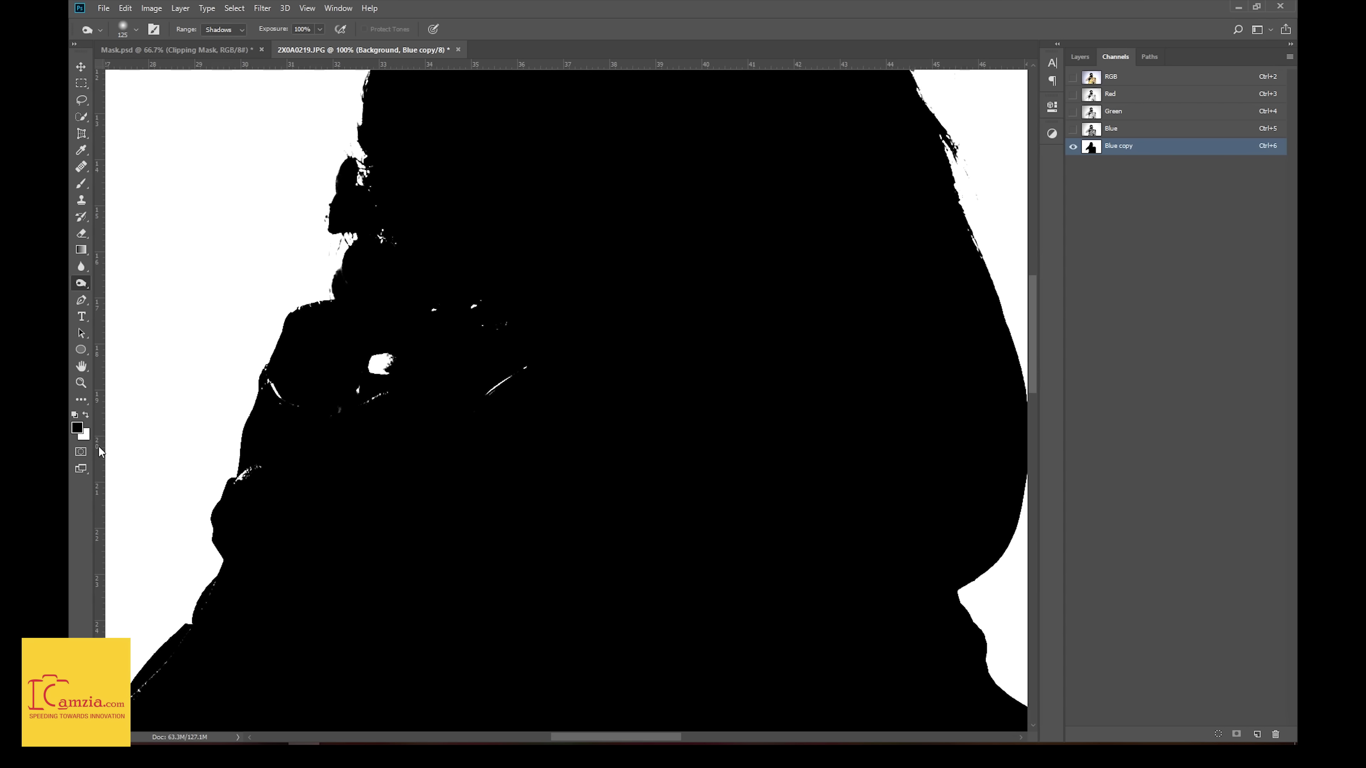
left_click_drag(544, 448, 615, 545)
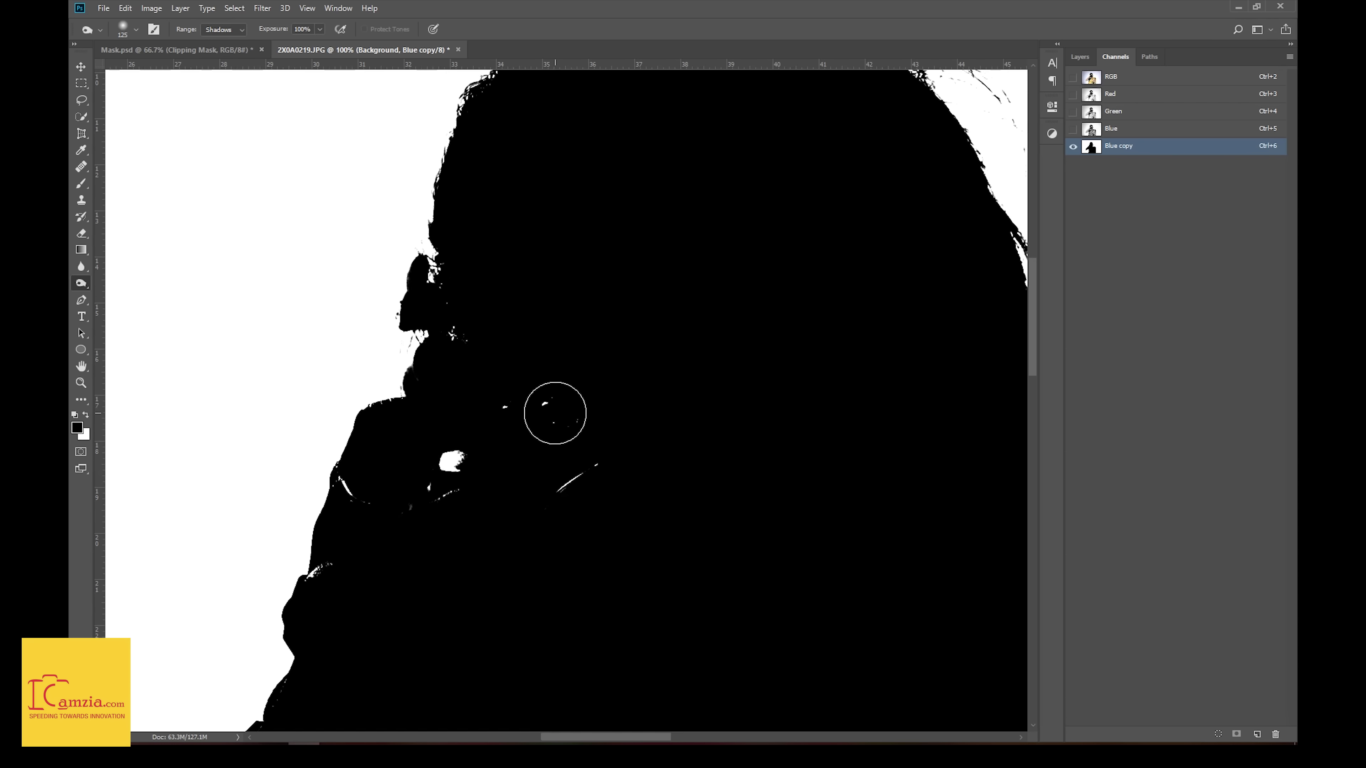
key("b")
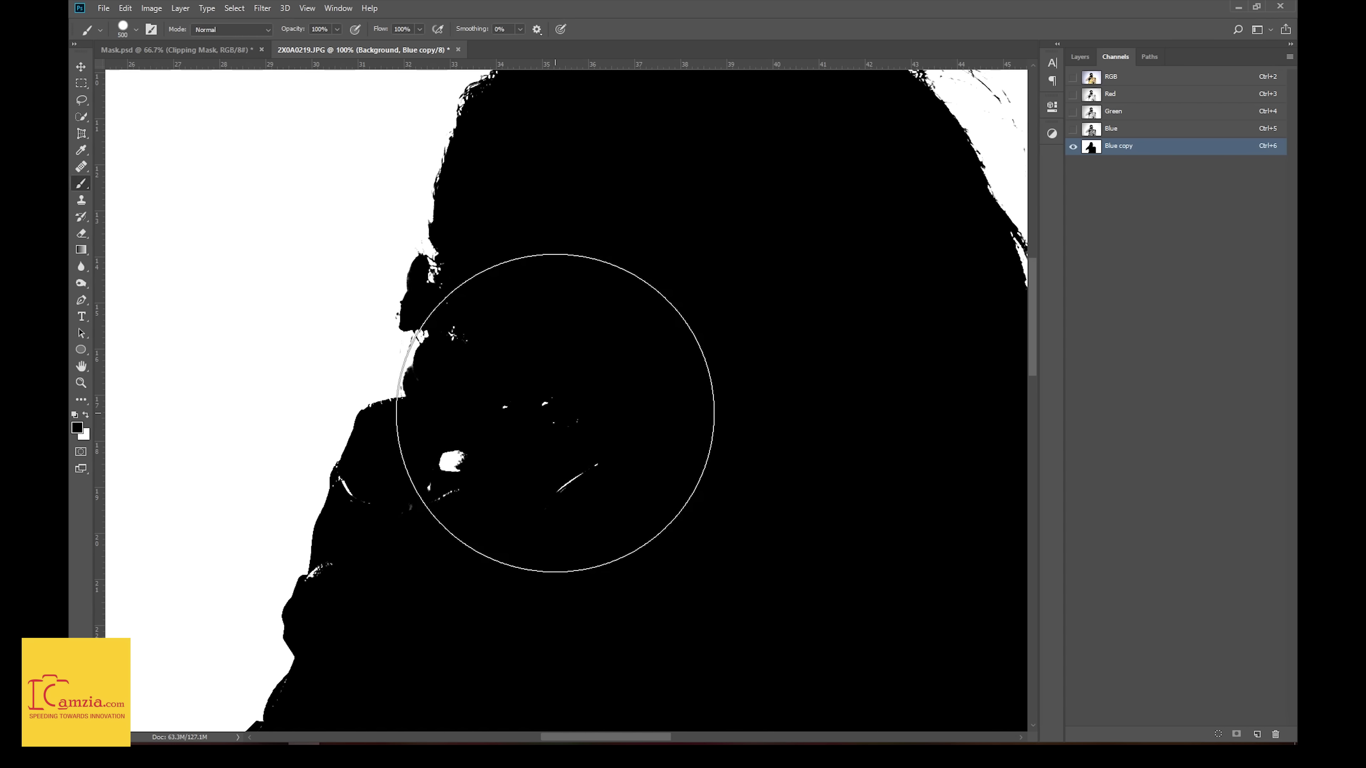
key("bracketleft")
key("bracketleft")
key("bracketleft")
key("bracketleft")
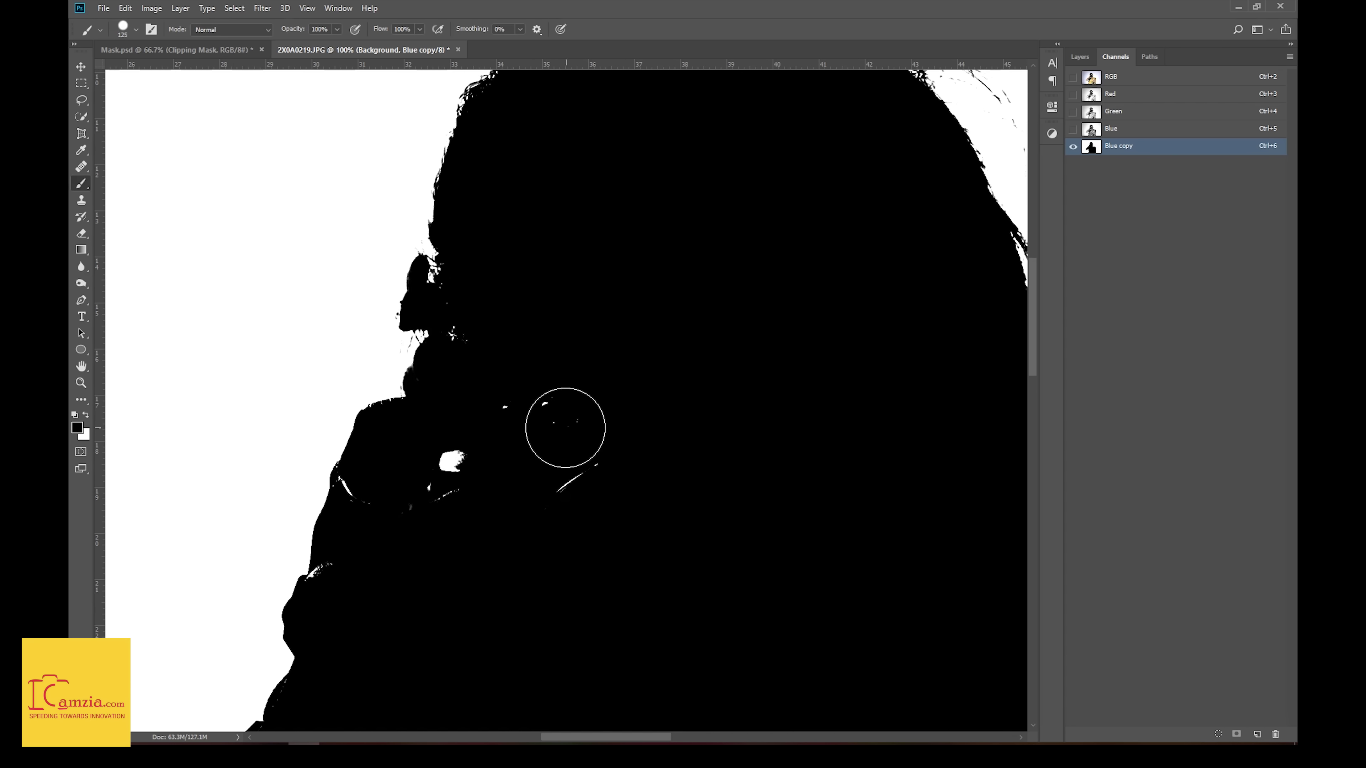
left_click_drag(552, 427, 493, 396)
left_click_drag(365, 503, 365, 494)
At 300% with a size-50 brush, blacken the shoulder-edge specks, then return to the RGB composite.
key("ctrl+plus")
key("ctrl+plus")
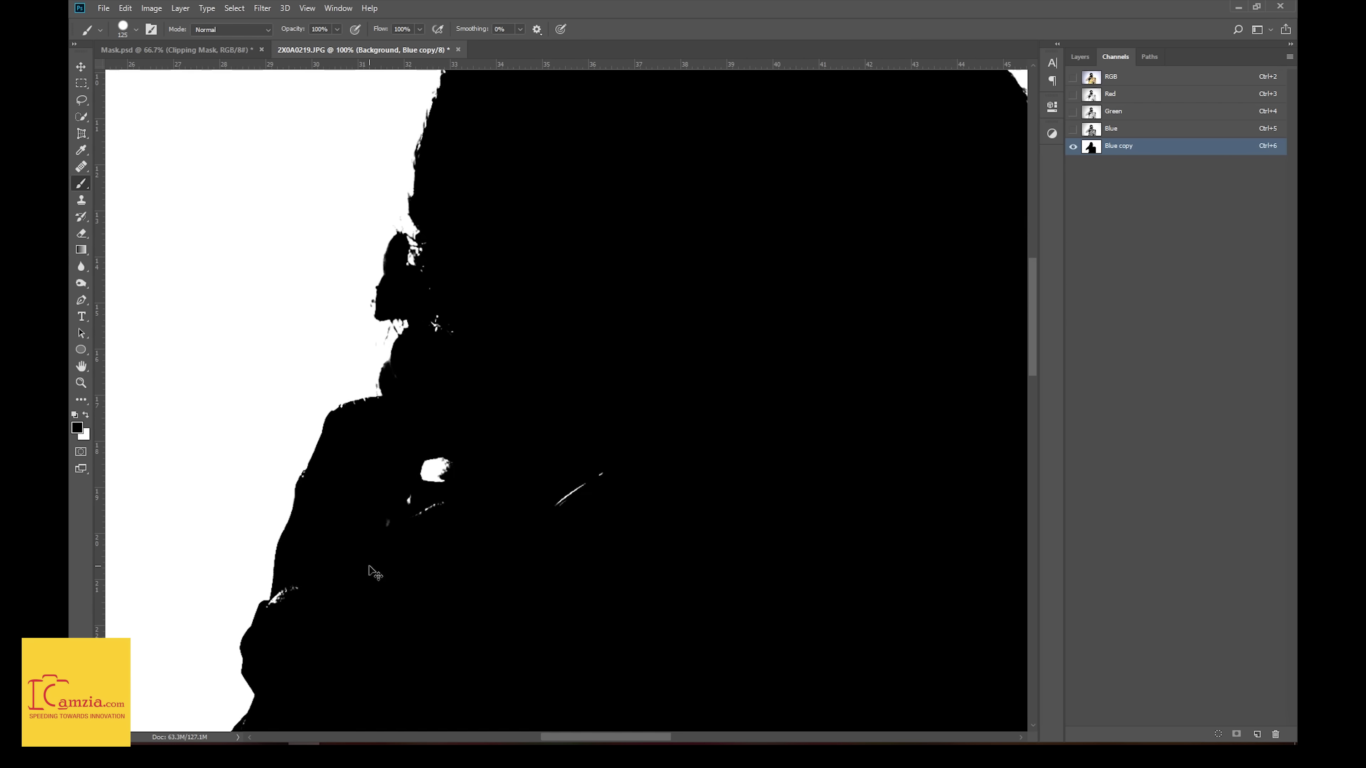
left_click_drag(375, 510, 863, 494)
left_click_drag(528, 506, 605, 546)
key("bracketleft")
key("bracketleft")
key("bracketleft")
key("bracketleft")
key("bracketleft")
key("bracketleft")
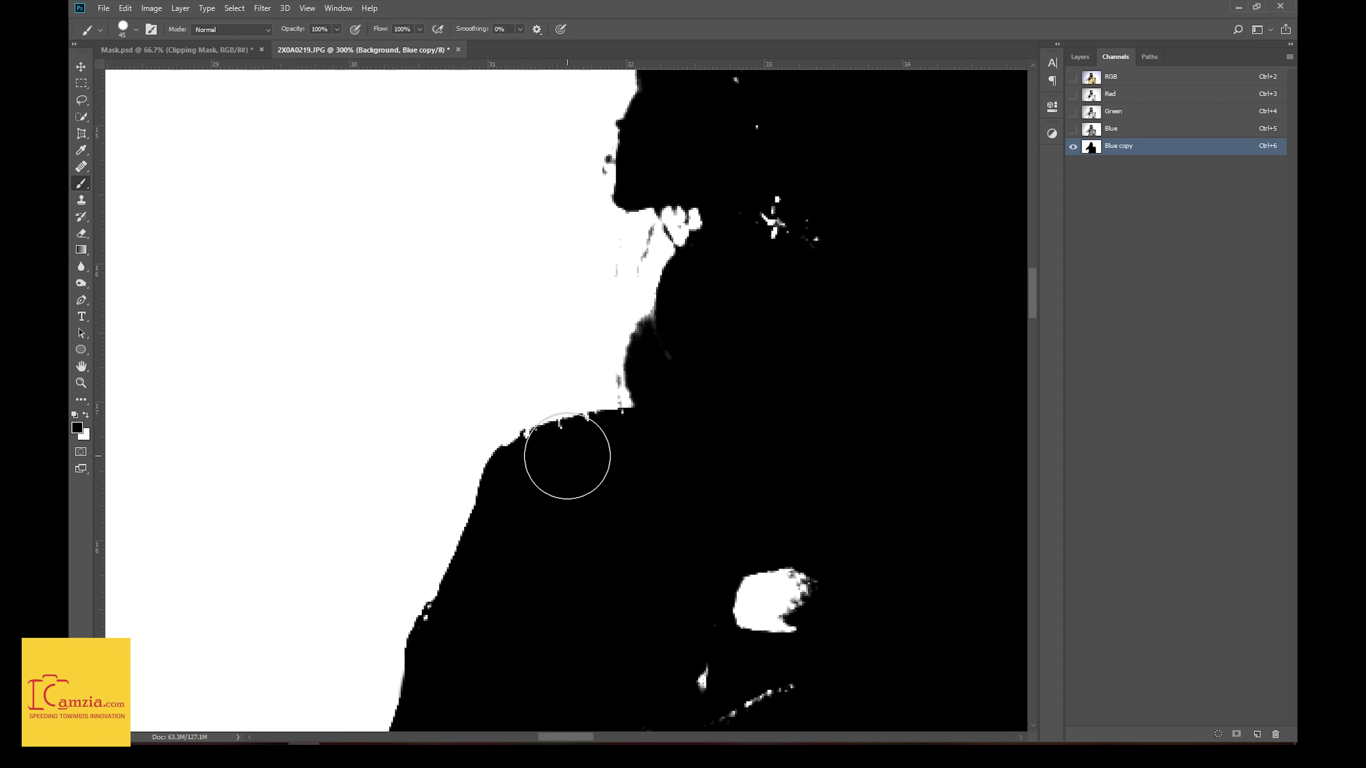
key("bracketleft")
left_click(585, 458)
left_click(546, 465)
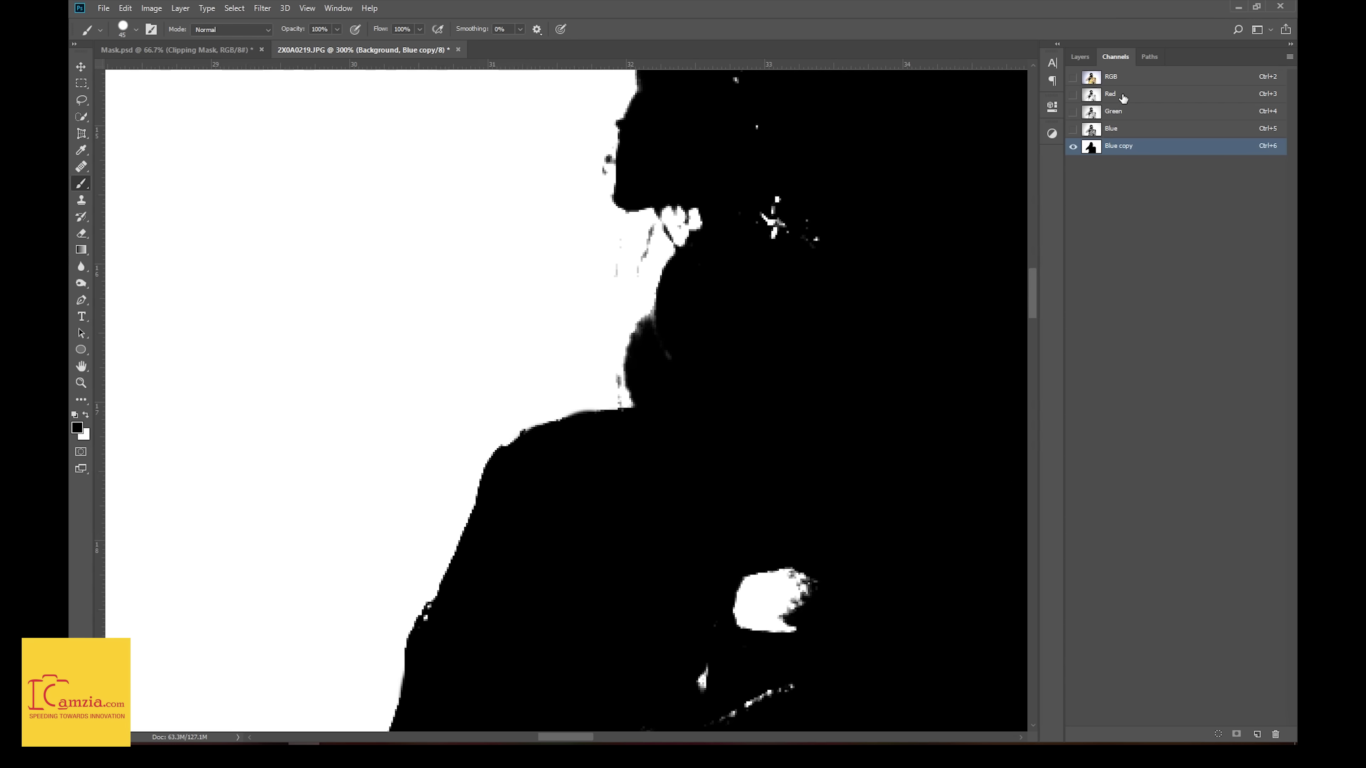
left_click(1123, 84)
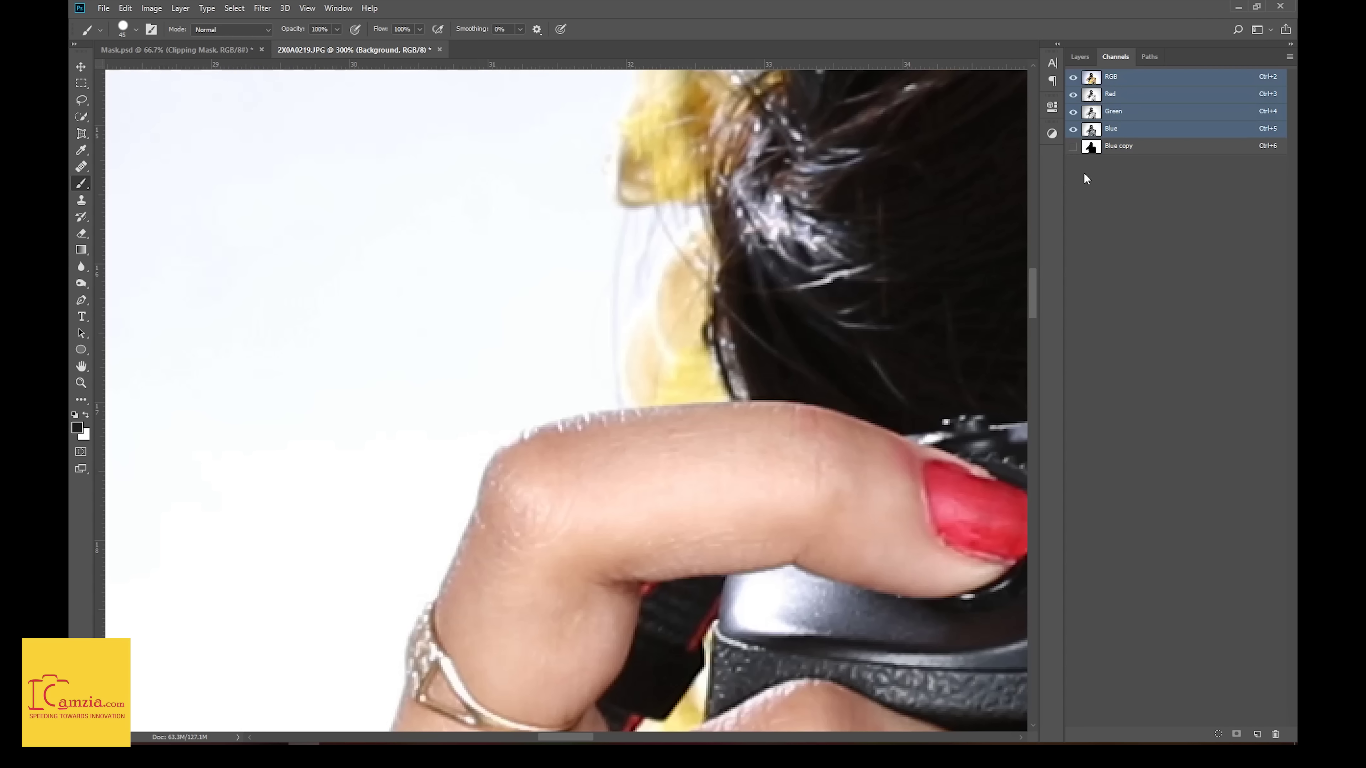
Make Blue copy the edited channel, toggling the Blue channel to compare it against the mask.
left_click(1126, 137)
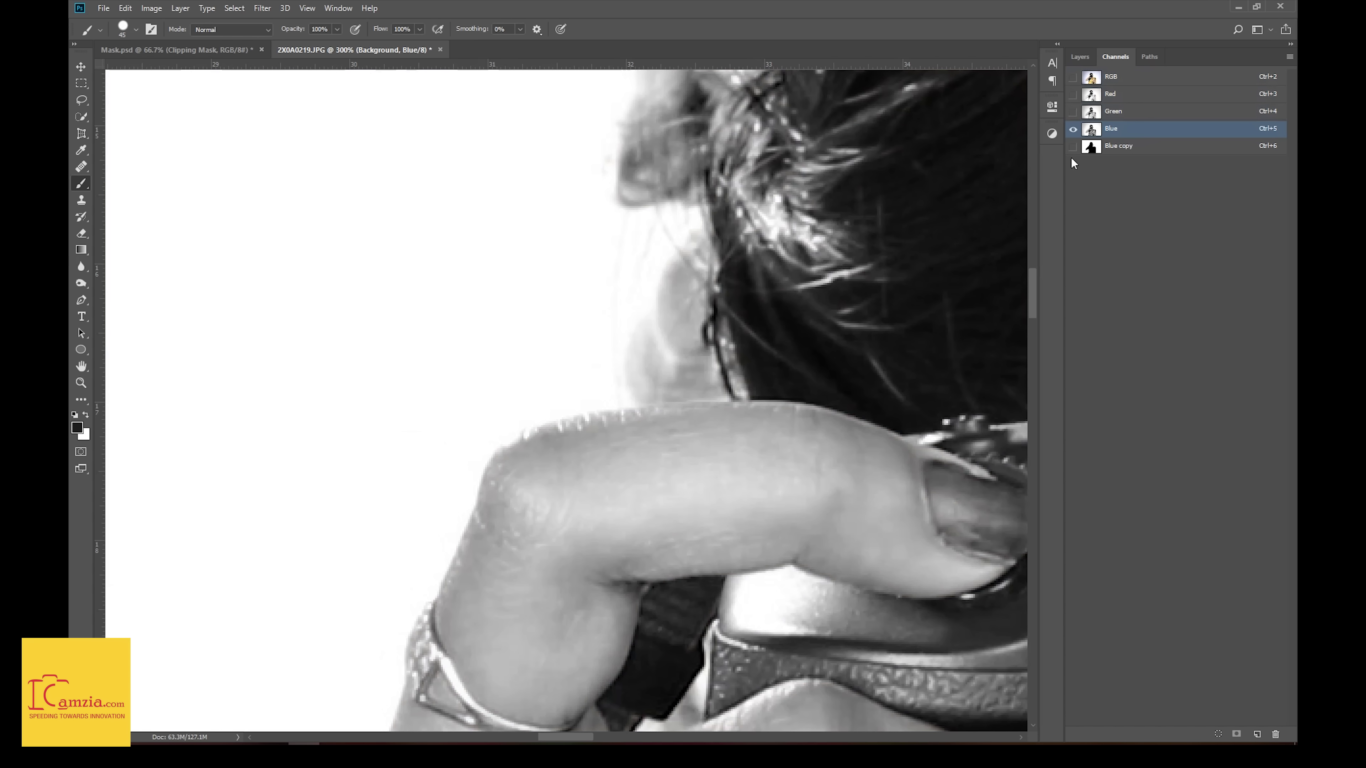
left_click(1072, 147)
left_click(1072, 129)
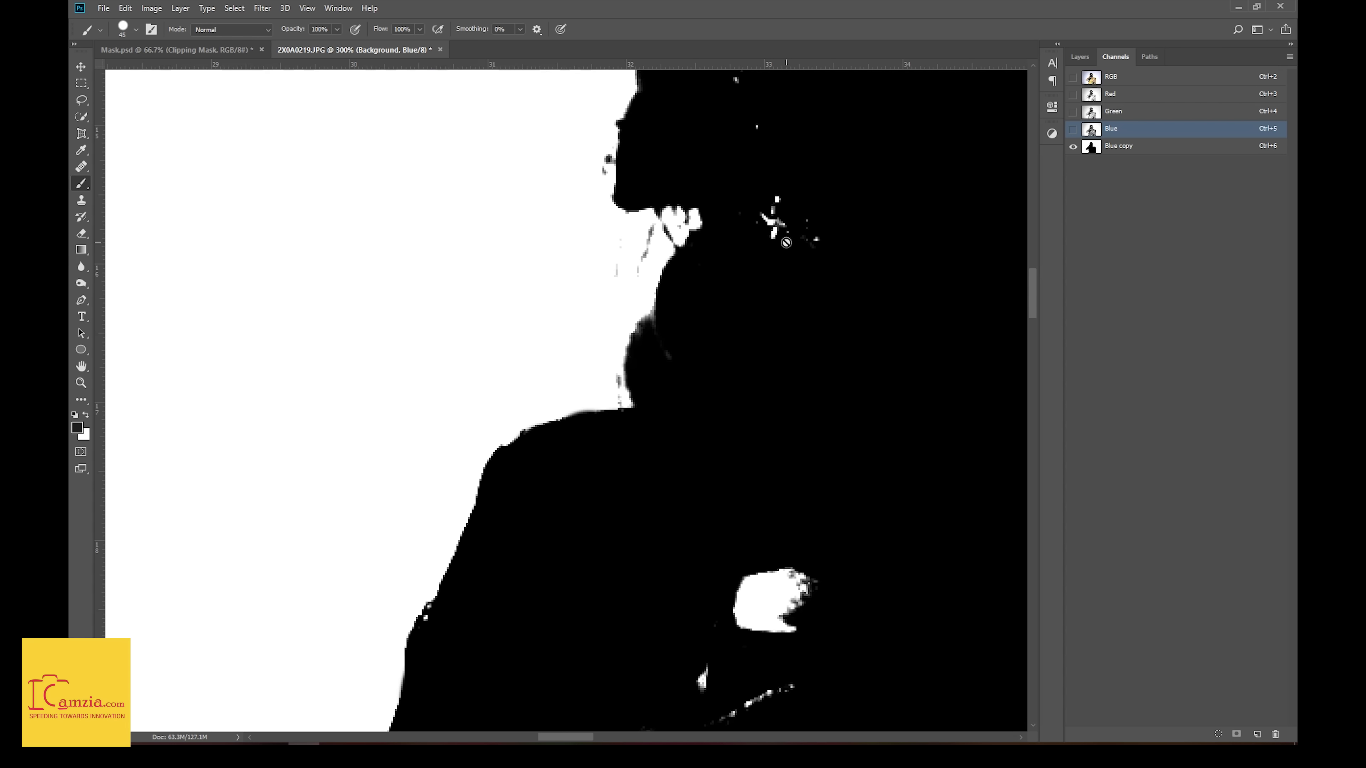
left_click(1136, 147)
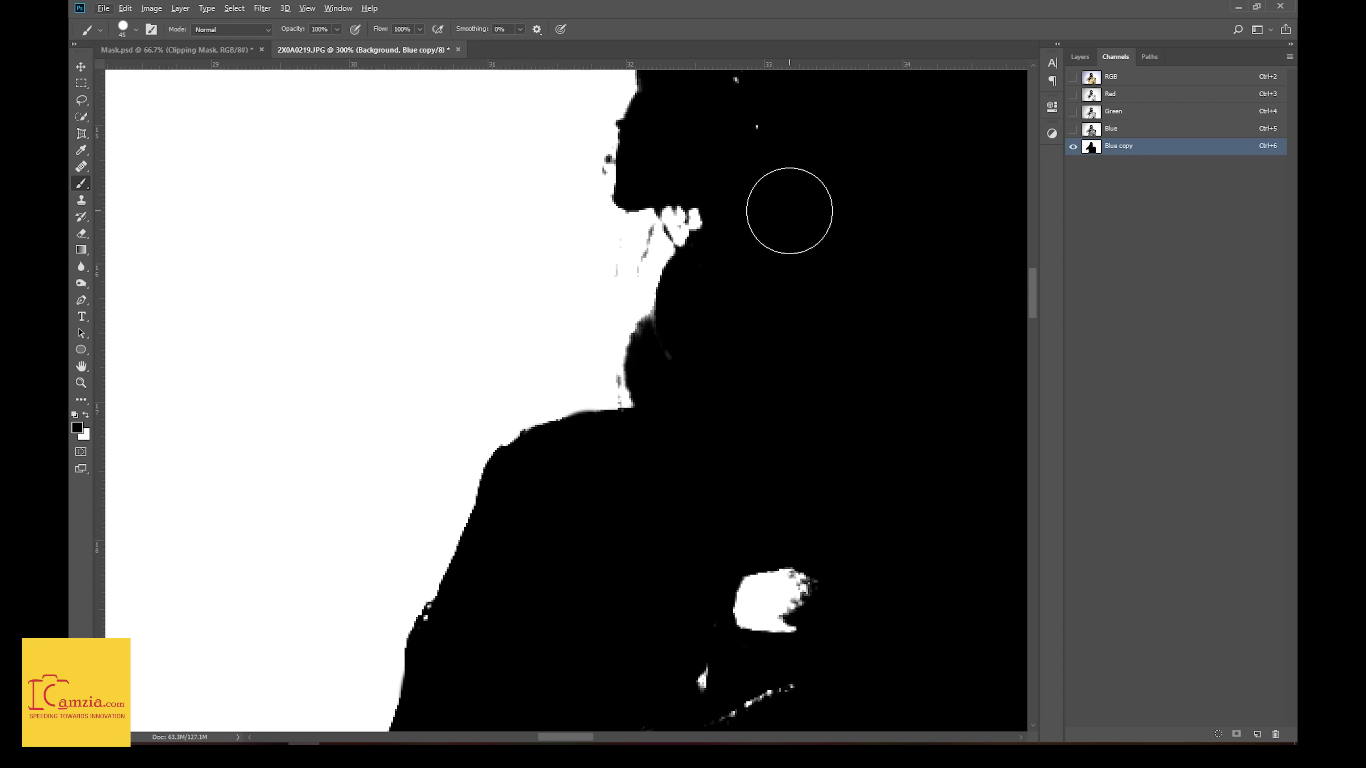
key("v")
left_click_drag(798, 206, 793, 380)
key("b")
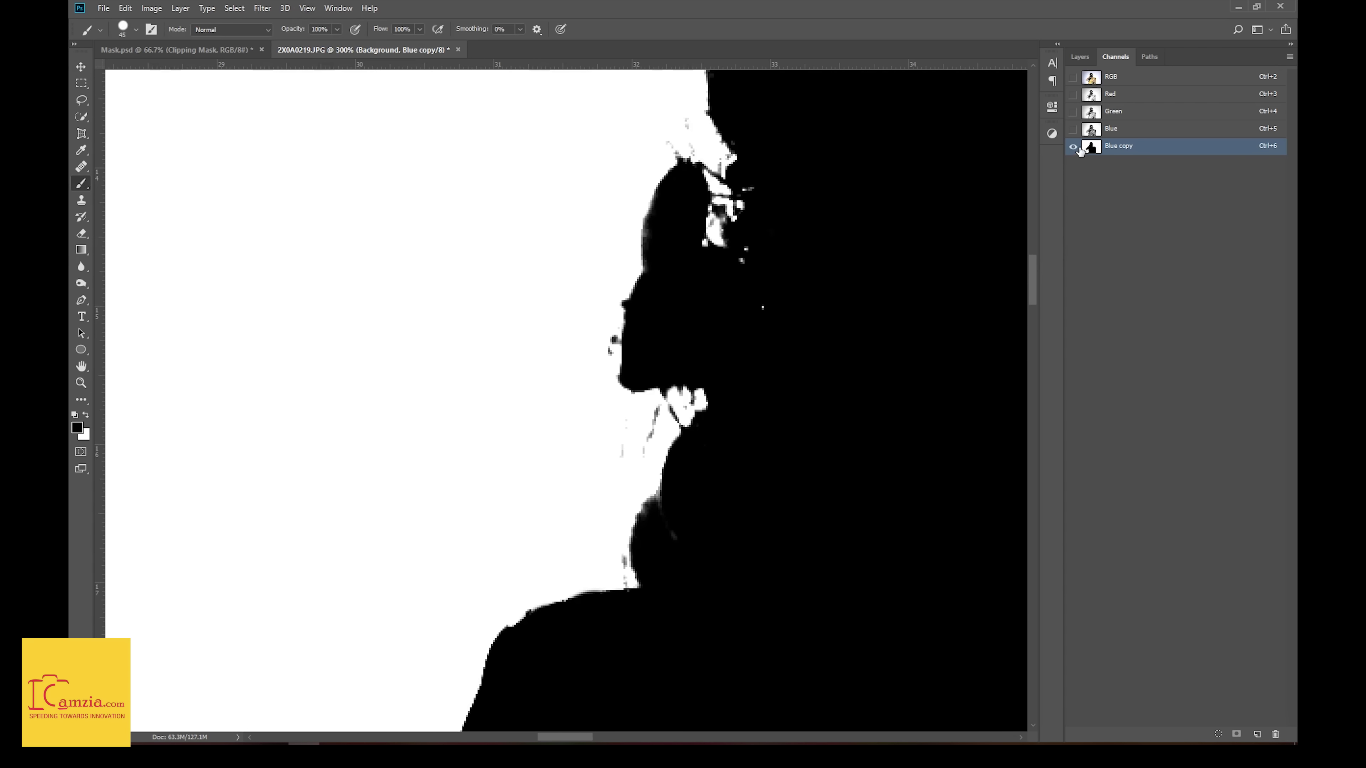
key("x")
left_click(1073, 129)
key("x")
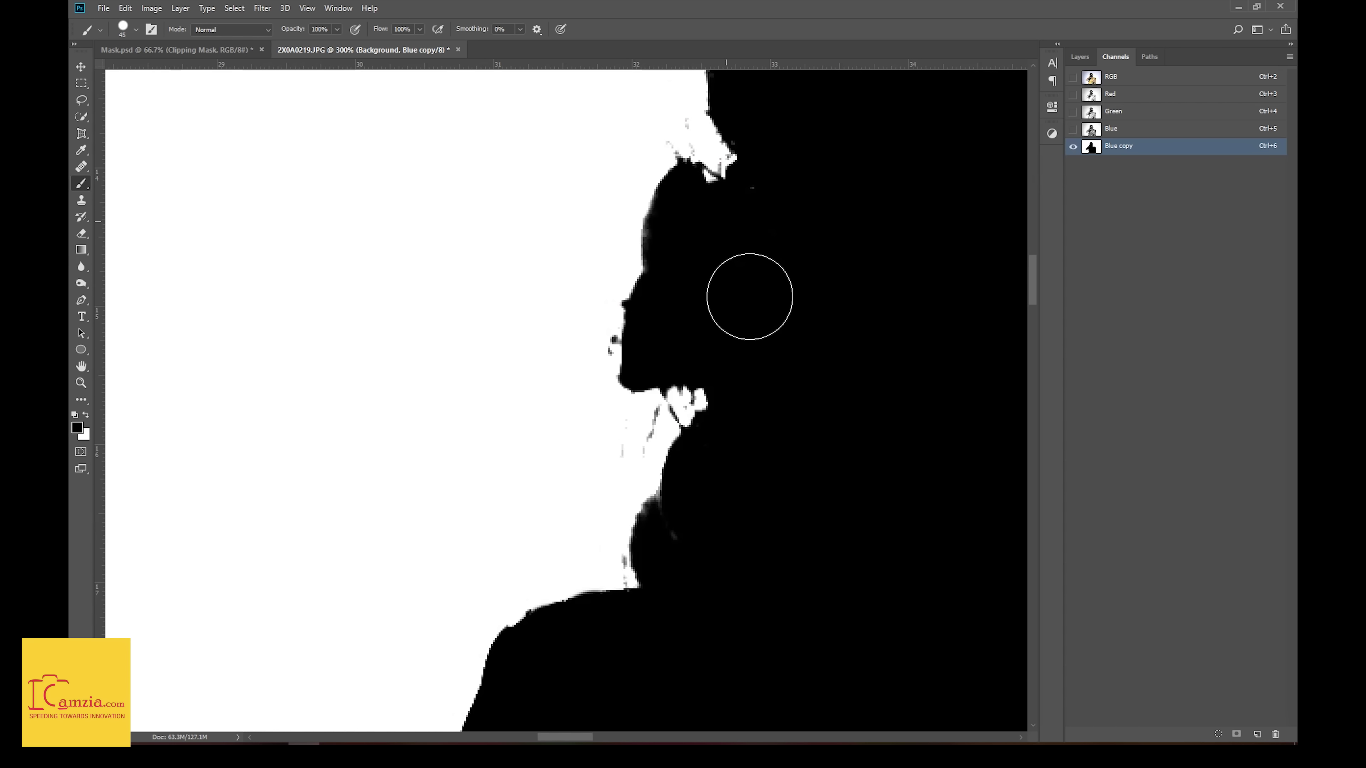
Paint the bright specks on the ringed hand and along the edges black in Blue copy.
left_click_drag(732, 488, 823, 266)
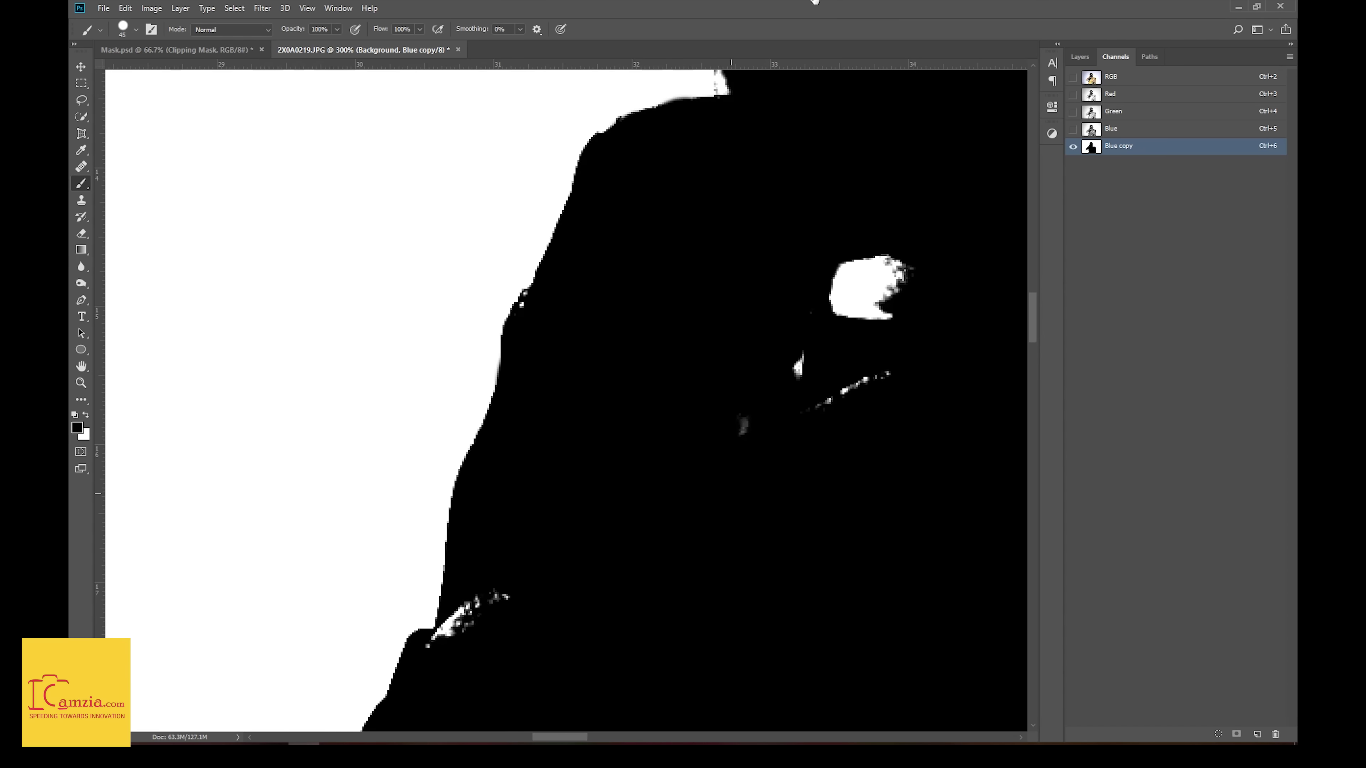
left_click(1072, 130)
key("x")
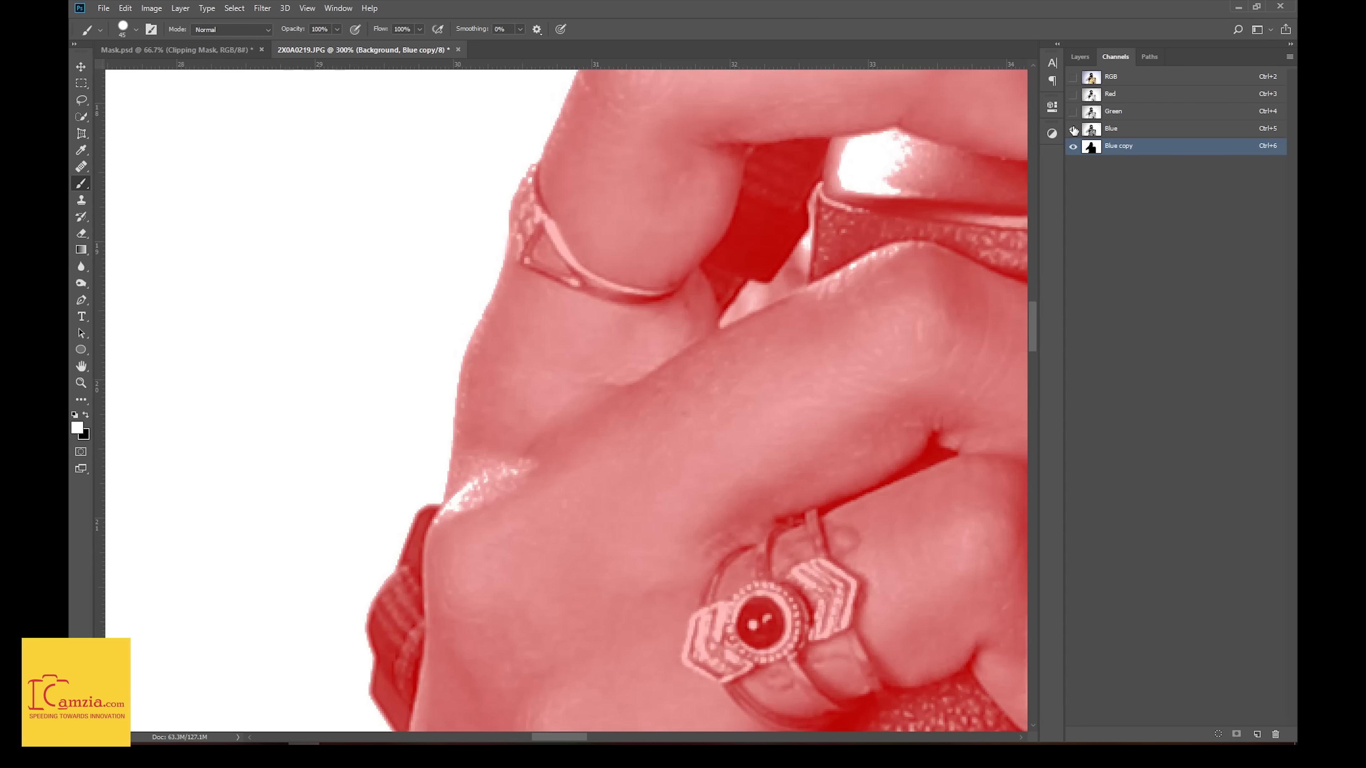
left_click(1072, 129)
key("x")
left_click_drag(862, 146, 850, 213)
left_click(747, 297)
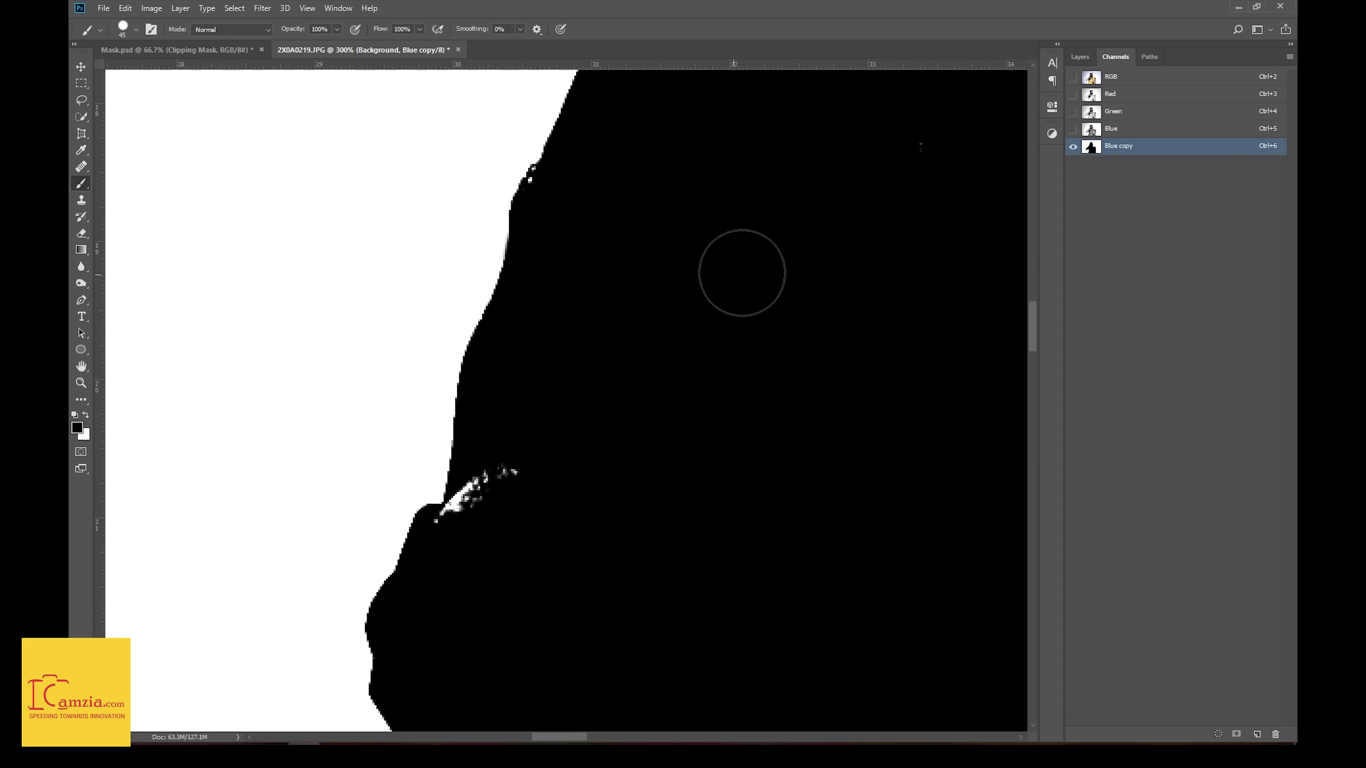
left_click_drag(473, 537, 509, 488)
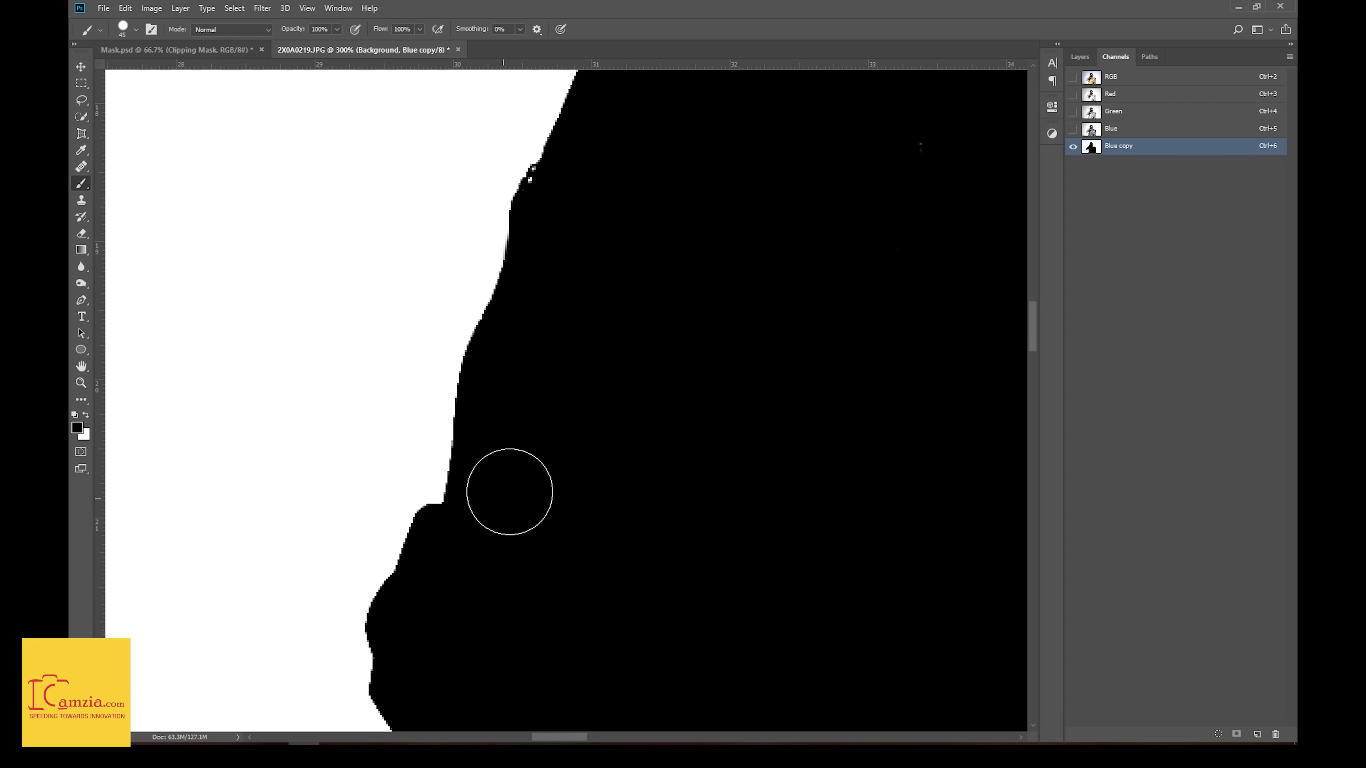
scroll(605, 346, "down", 5)
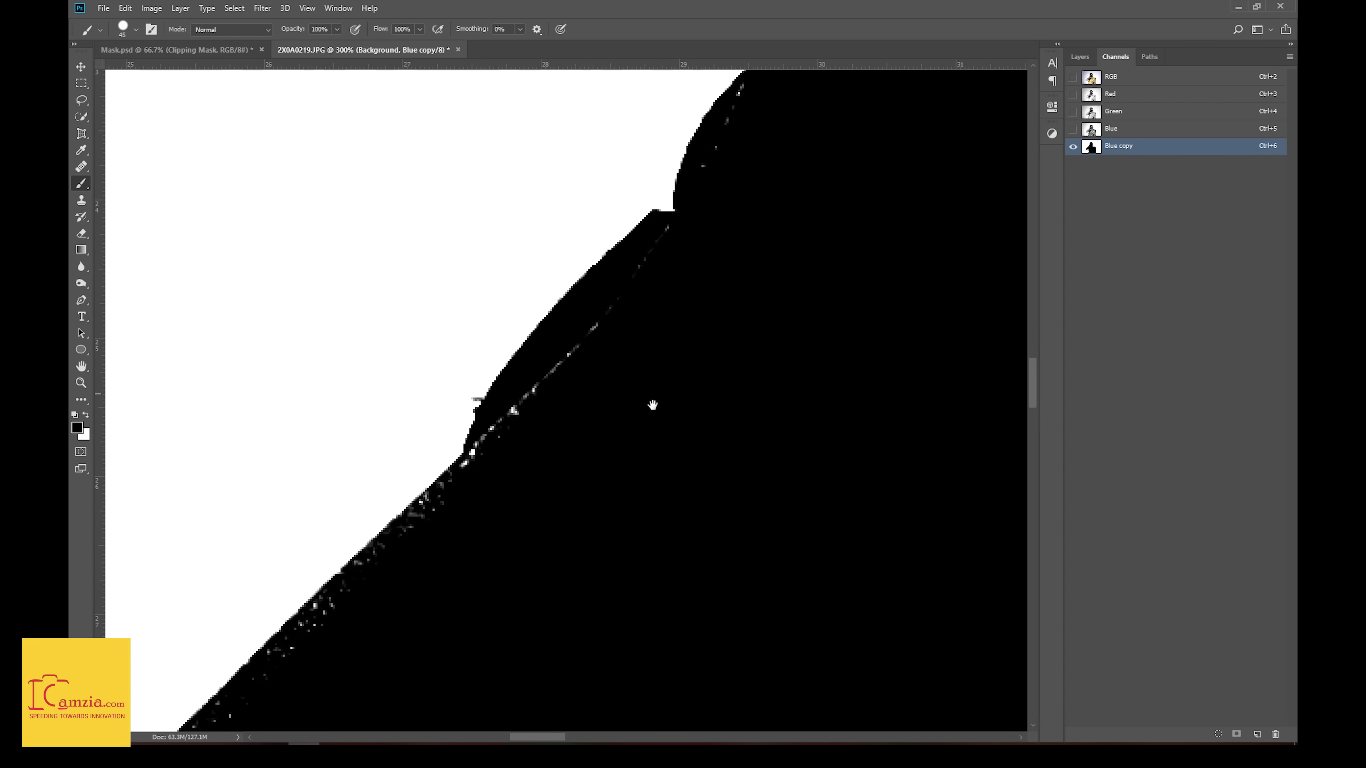
Shrink the brush to 20 and paint black over the specks on the diagonal edge and dark blob.
mouse_move(643, 276)
left_mouse_down()
mouse_move(610, 366)
mouse_move(479, 506)
mouse_move(442, 589)
mouse_move(811, 250)
left_mouse_up()
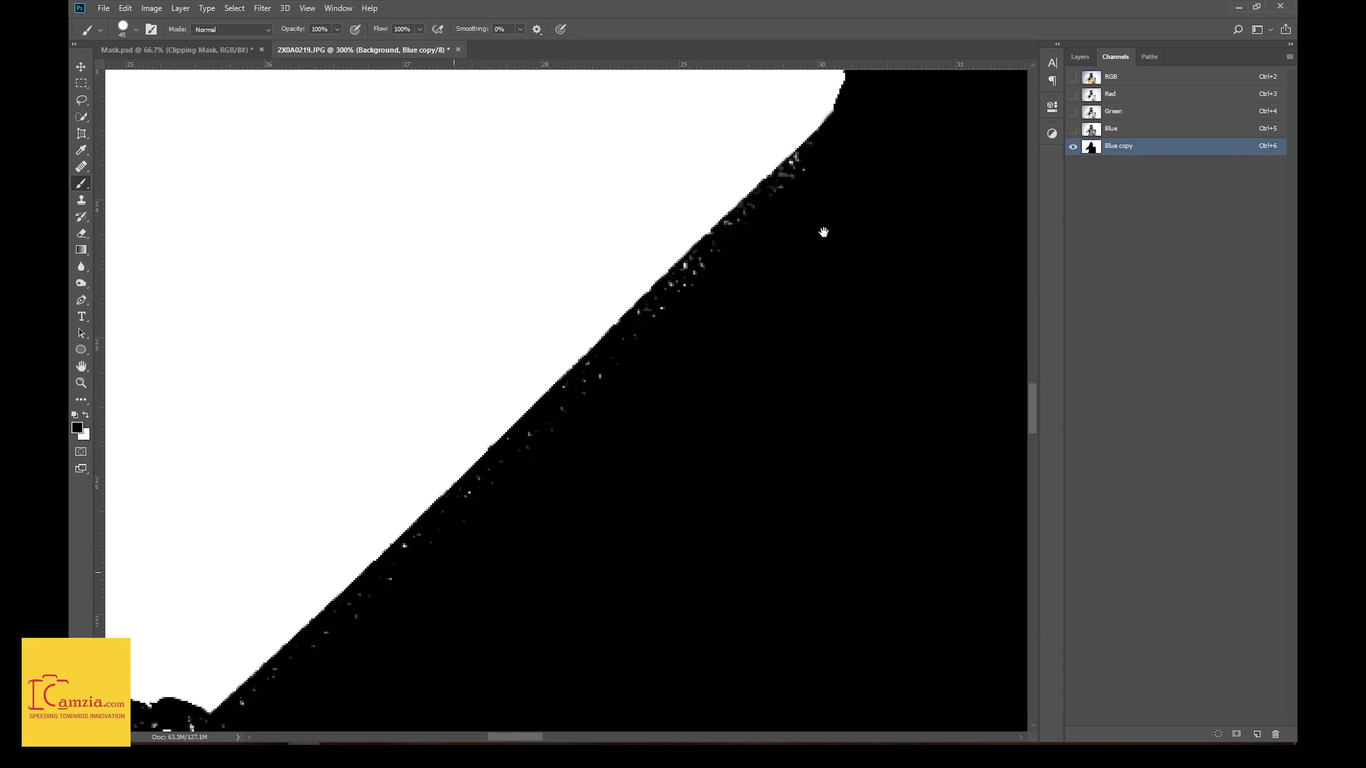
key("bracketleft")
key("bracketleft")
key("bracketleft")
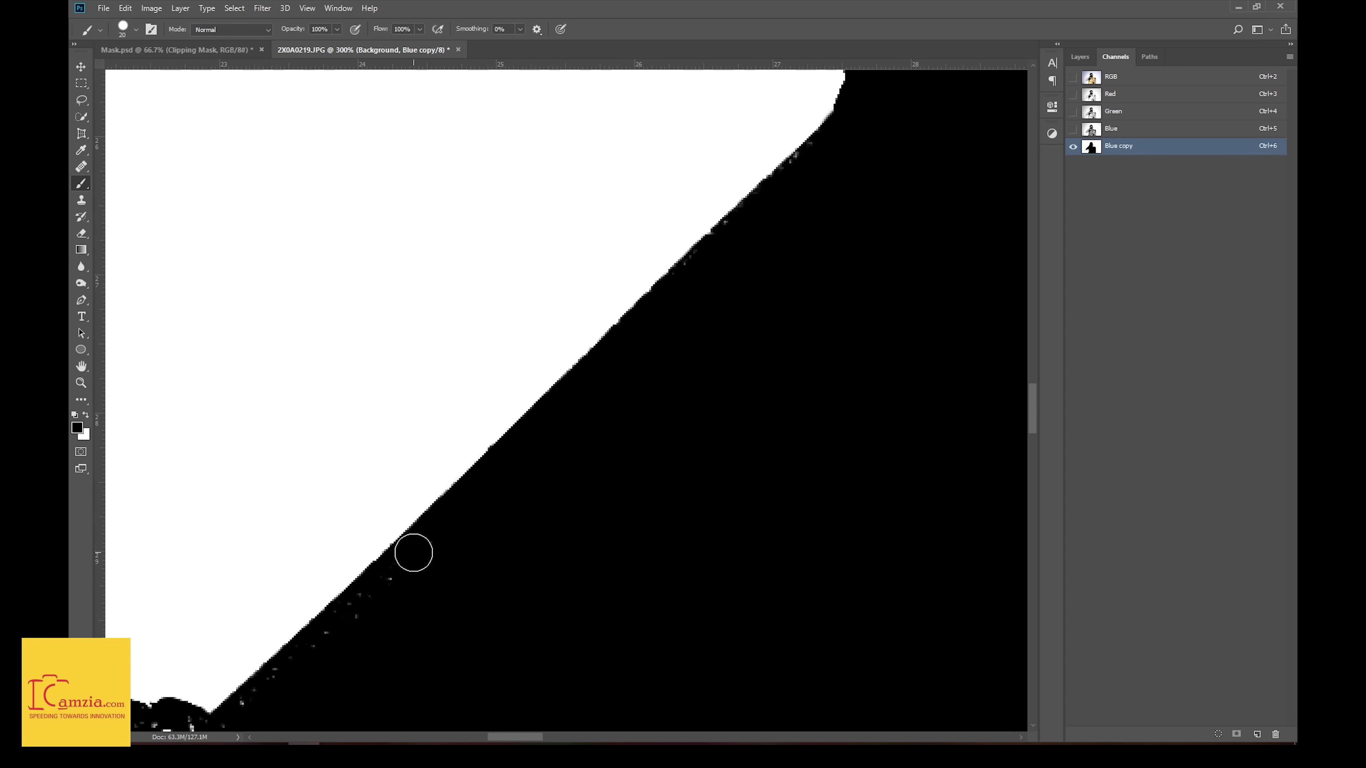
left_click_drag(354, 498, 558, 223)
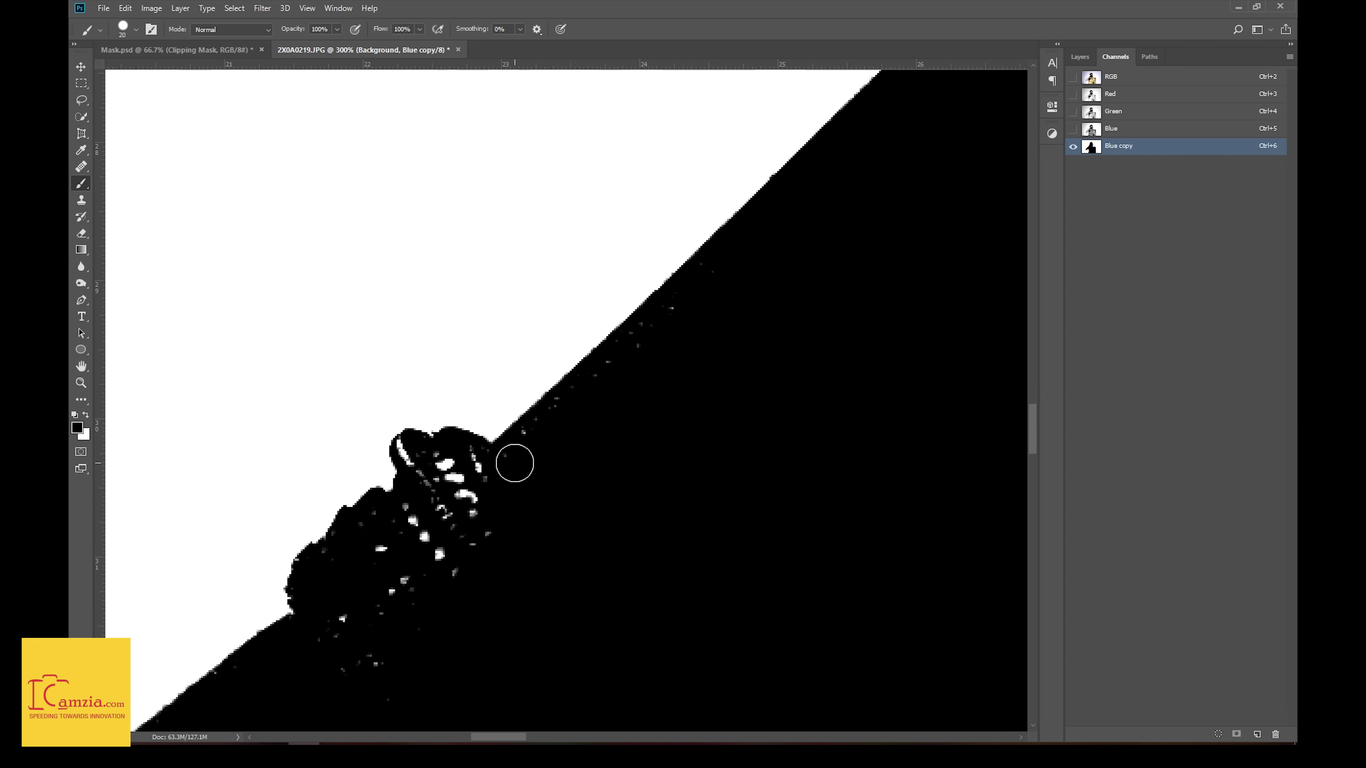
mouse_move(443, 474)
left_mouse_down()
mouse_move(461, 467)
mouse_move(436, 497)
mouse_move(439, 585)
mouse_move(378, 558)
mouse_move(381, 546)
mouse_move(349, 664)
mouse_move(560, 269)
left_mouse_up()
Pan along the silhouette edges and strap area of the mask, then zoom out.
mouse_move(344, 577)
left_mouse_down()
mouse_move(485, 467)
mouse_move(275, 189)
left_mouse_up()
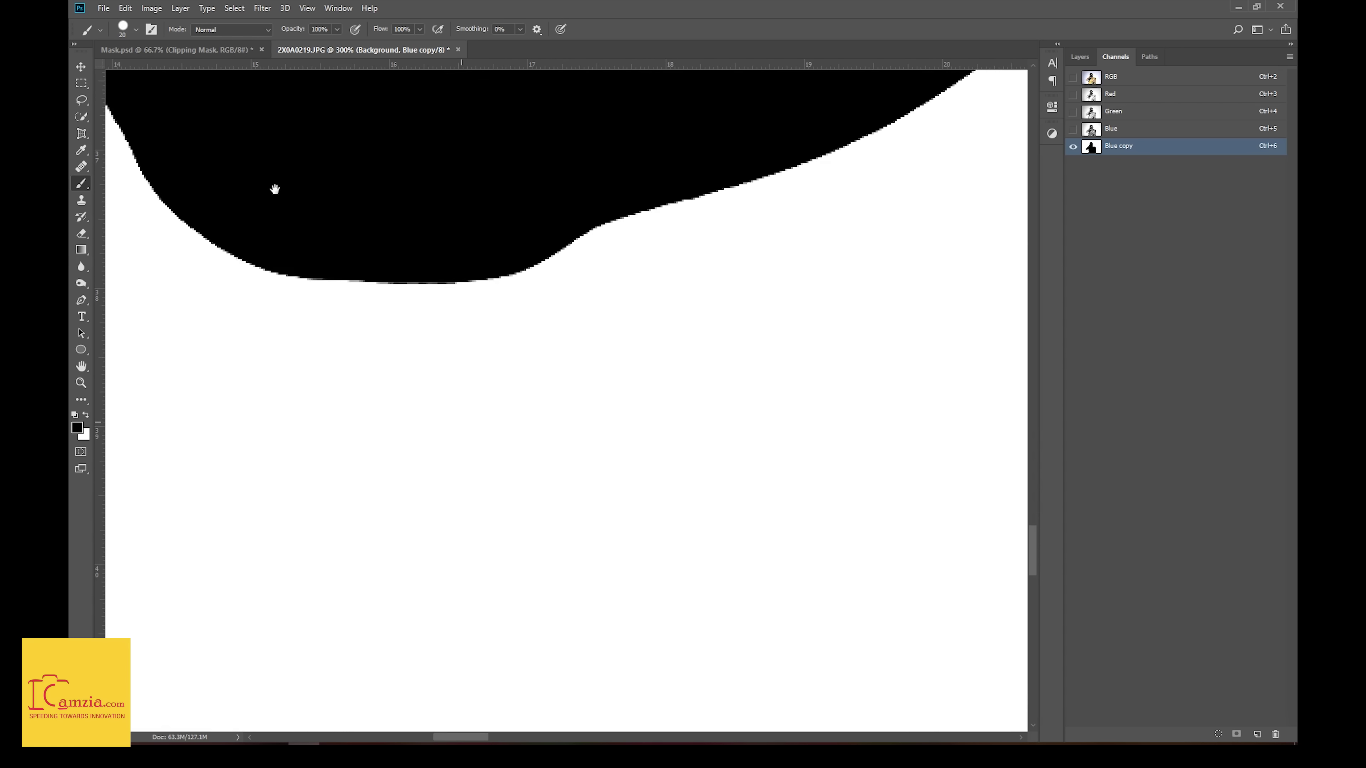
left_click_drag(752, 484, 275, 189)
left_click_drag(806, 538, 274, 308)
mouse_move(860, 592)
left_mouse_down()
mouse_move(445, 591)
mouse_move(496, 446)
mouse_move(162, 699)
left_mouse_up()
left_click_drag(323, 484, 430, 462)
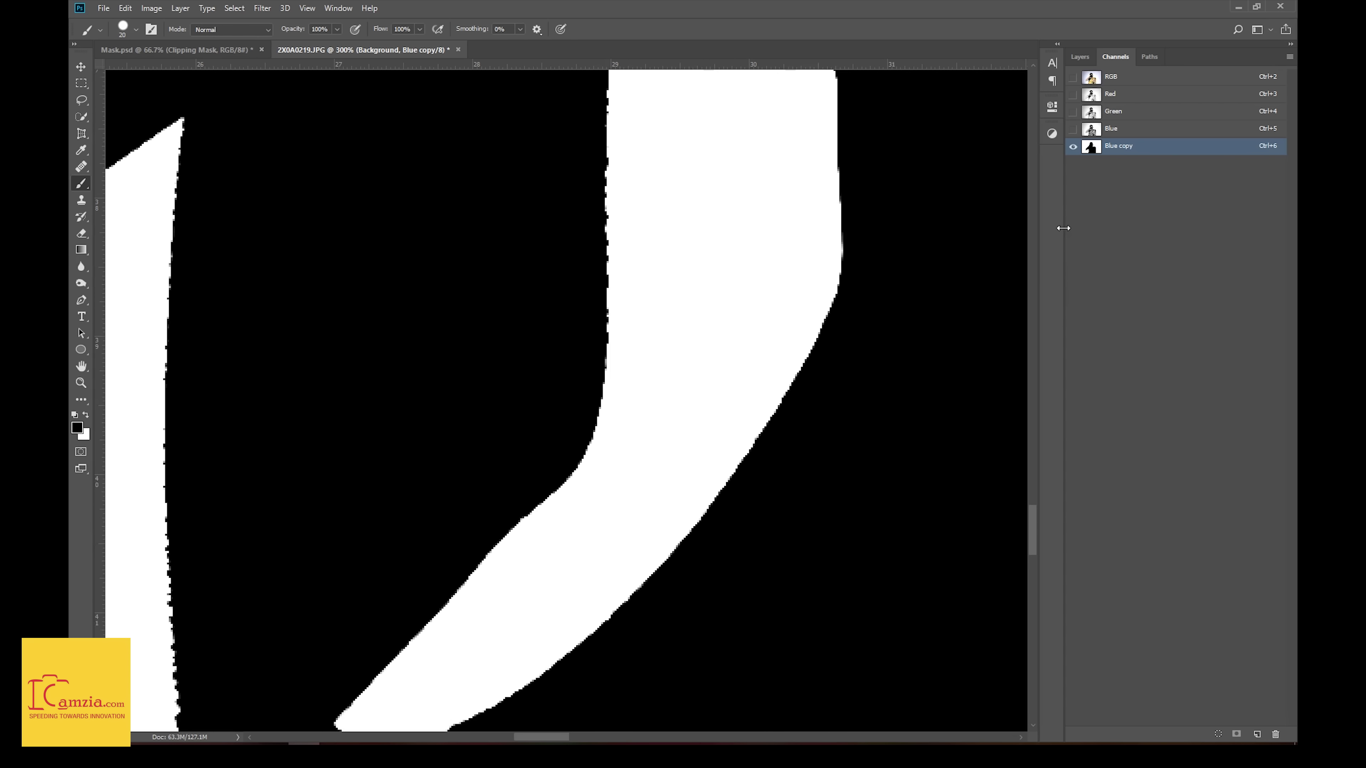
key("ctrl+minus")
key("ctrl+minus")
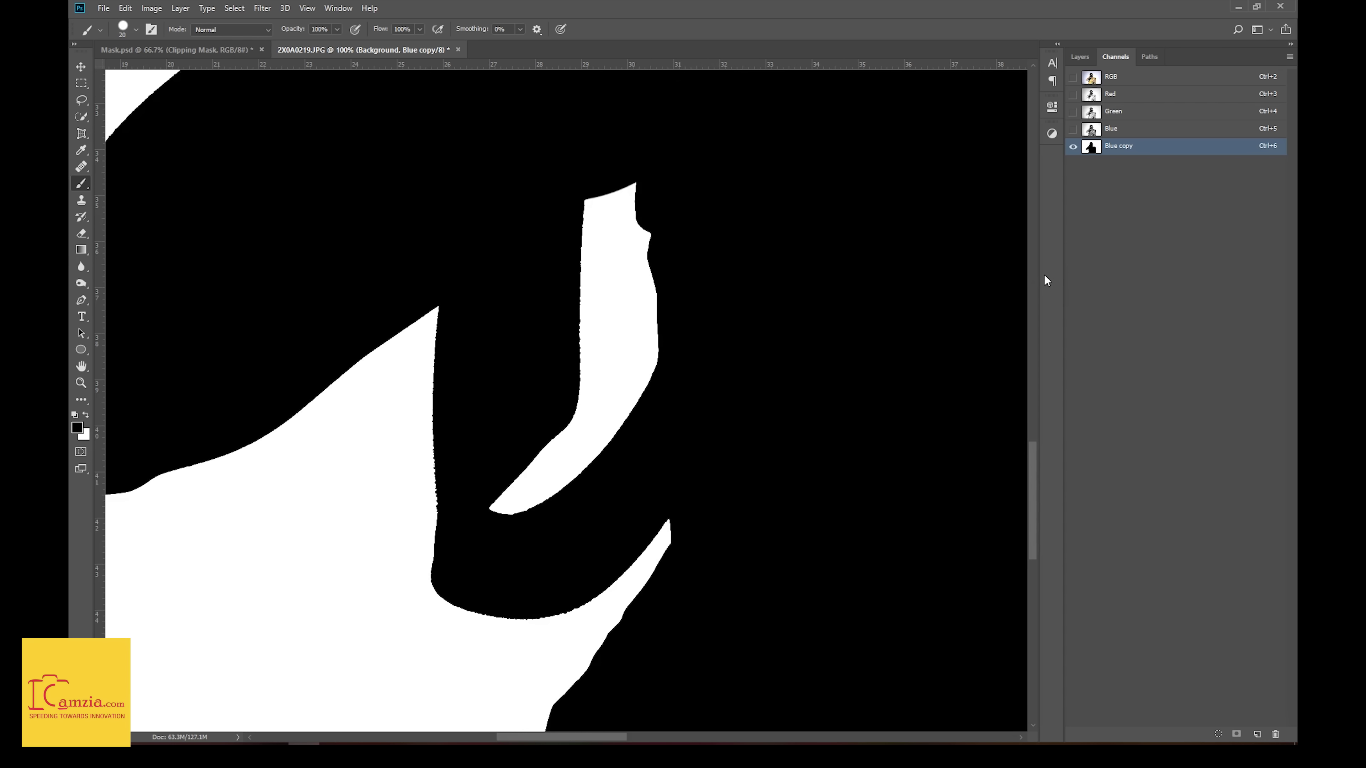
Review the chin, neck and shoulder outline, comparing the mask against the colour photo.
left_click(1072, 129)
mouse_move(723, 415)
left_mouse_down()
mouse_move(720, 397)
mouse_move(497, 253)
left_mouse_up()
mouse_move(789, 543)
left_mouse_down()
mouse_move(451, 265)
mouse_move(573, 297)
left_mouse_up()
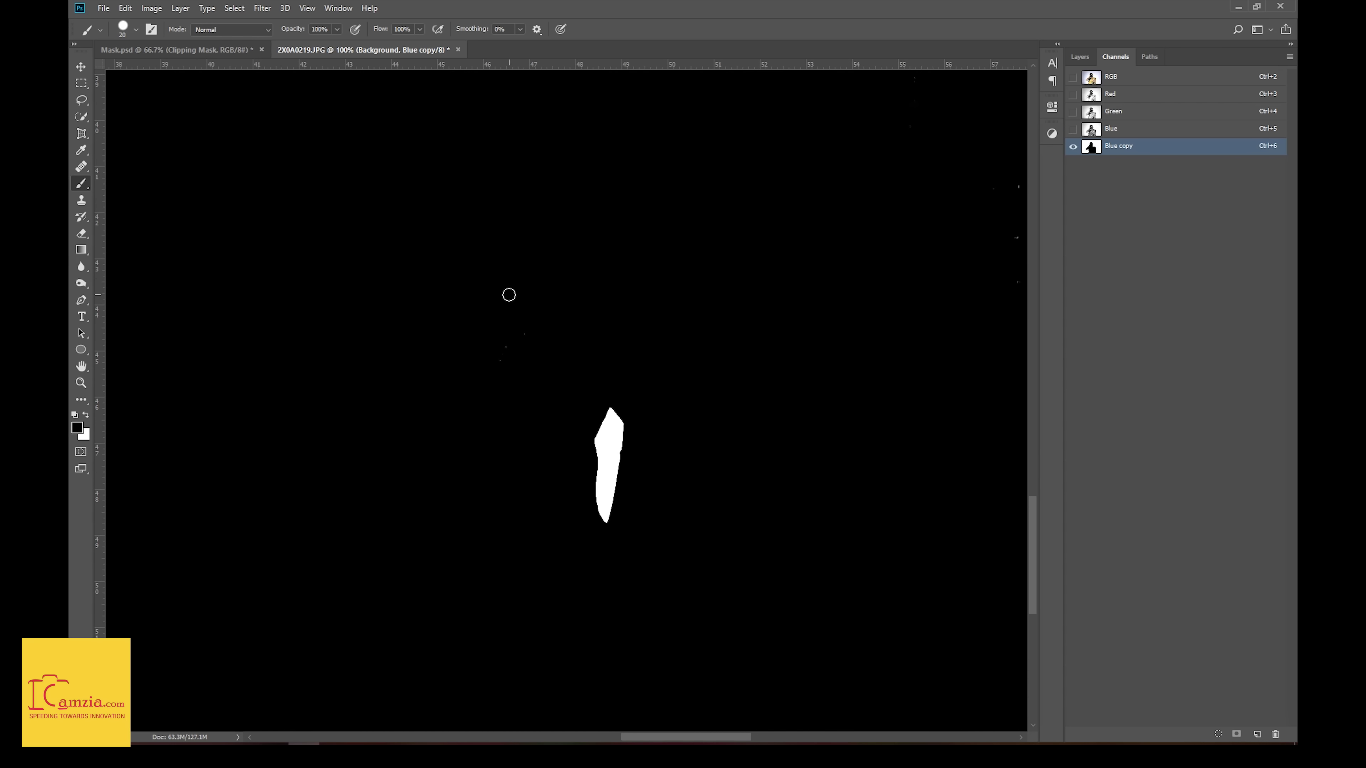
mouse_move(925, 287)
left_mouse_down()
mouse_move(619, 238)
mouse_move(569, 316)
left_mouse_up()
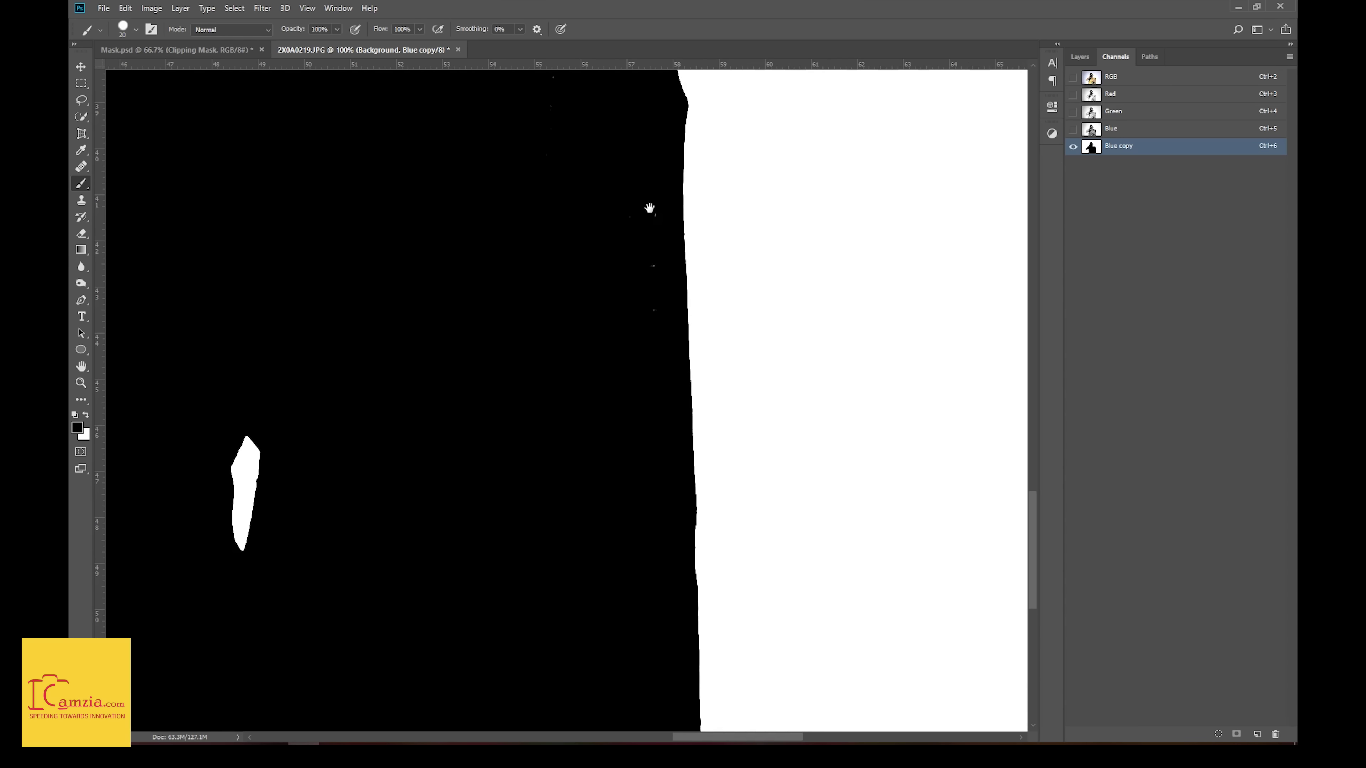
left_click_drag(632, 429, 683, 694)
mouse_move(543, 177)
left_mouse_down()
mouse_move(677, 677)
mouse_move(860, 495)
left_mouse_up()
left_click_drag(929, 308, 978, 309)
mouse_move(565, 278)
left_mouse_down()
mouse_move(863, 667)
mouse_move(842, 609)
left_mouse_up()
left_click(1072, 129)
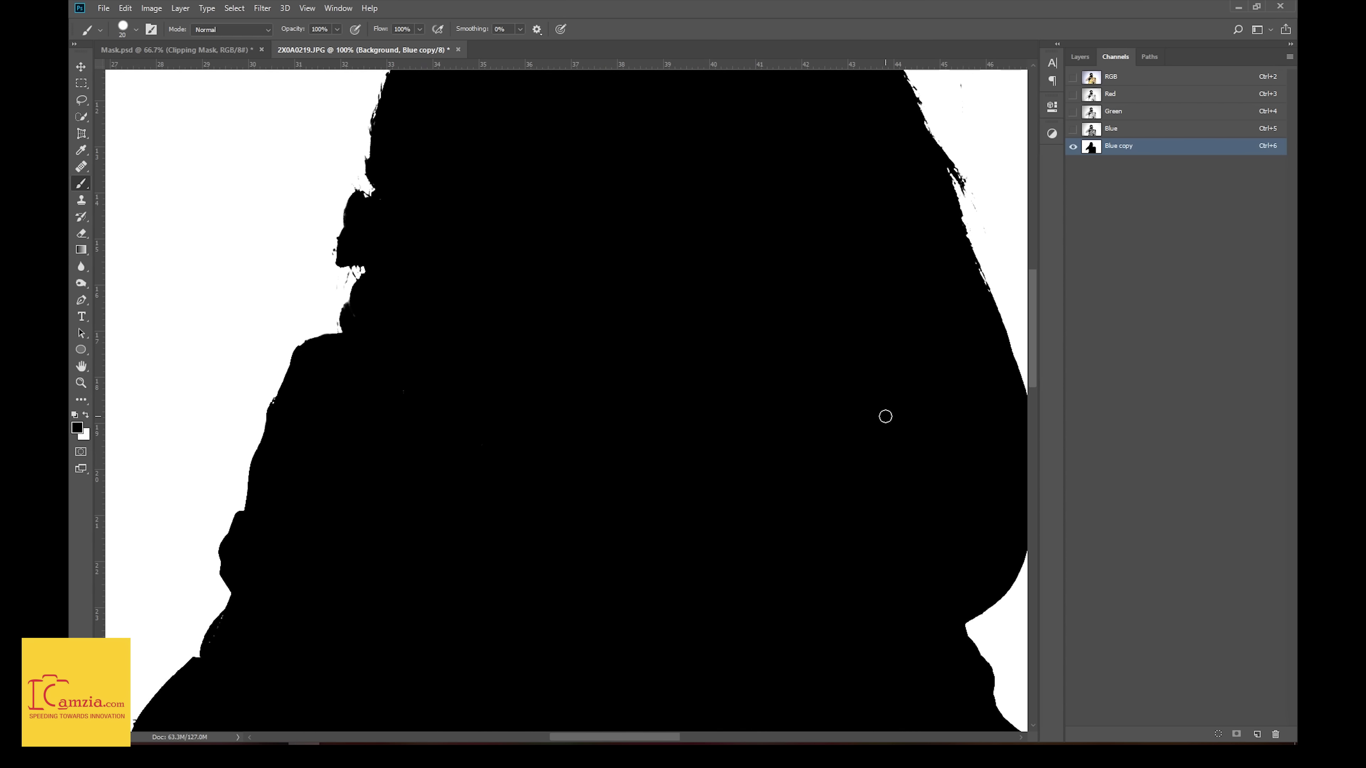
Load Blue copy as a selection and show it over the full-colour photo with the mask hidden.
key("ctrl+0")
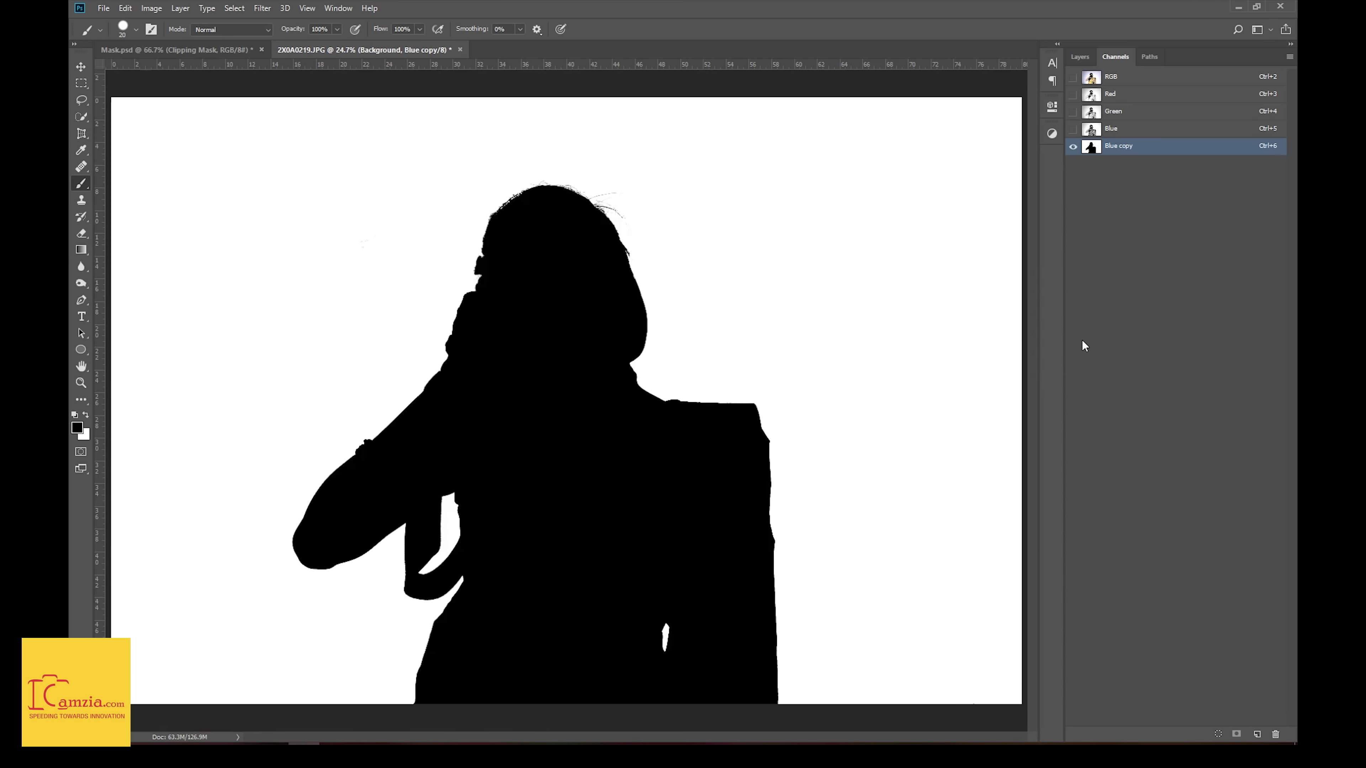
left_click(1091, 149, "ctrl")
left_click(1073, 77)
key("x")
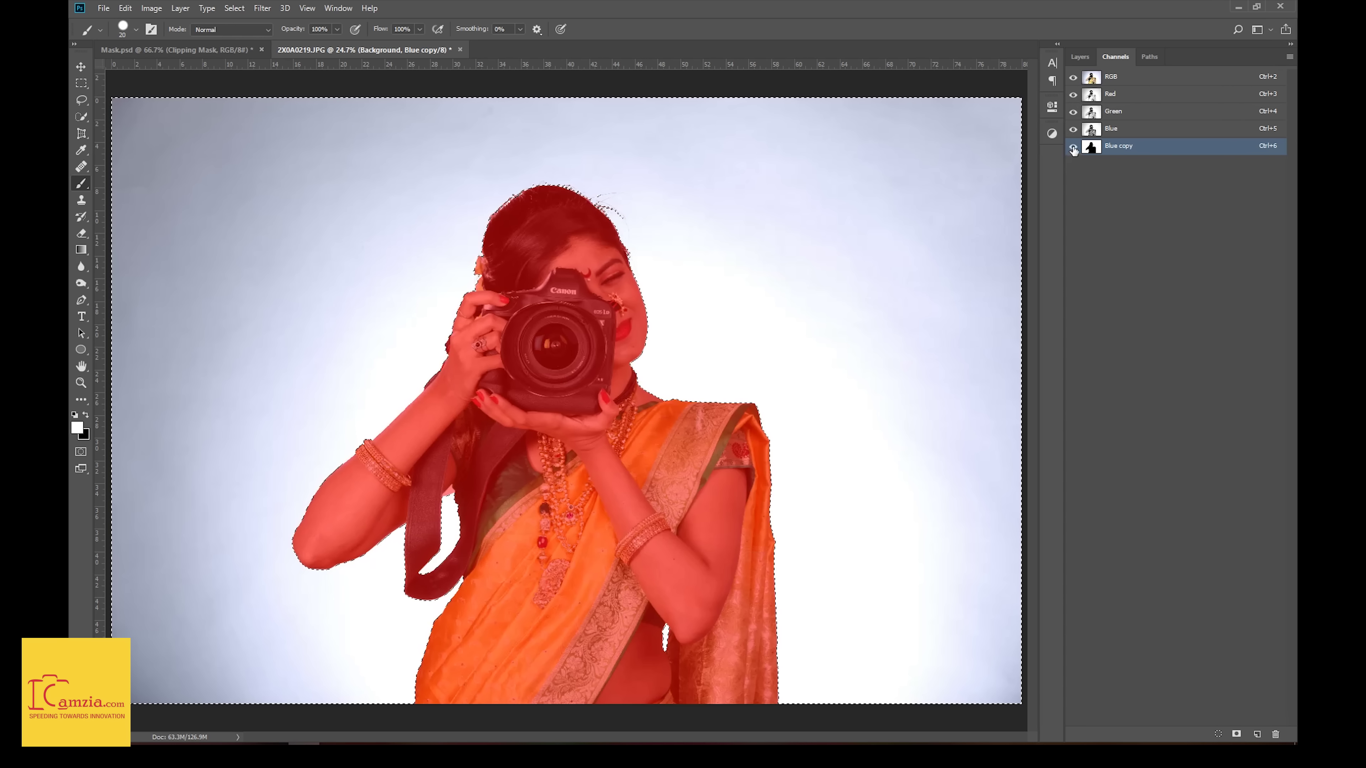
left_click(1073, 148)
key("x")
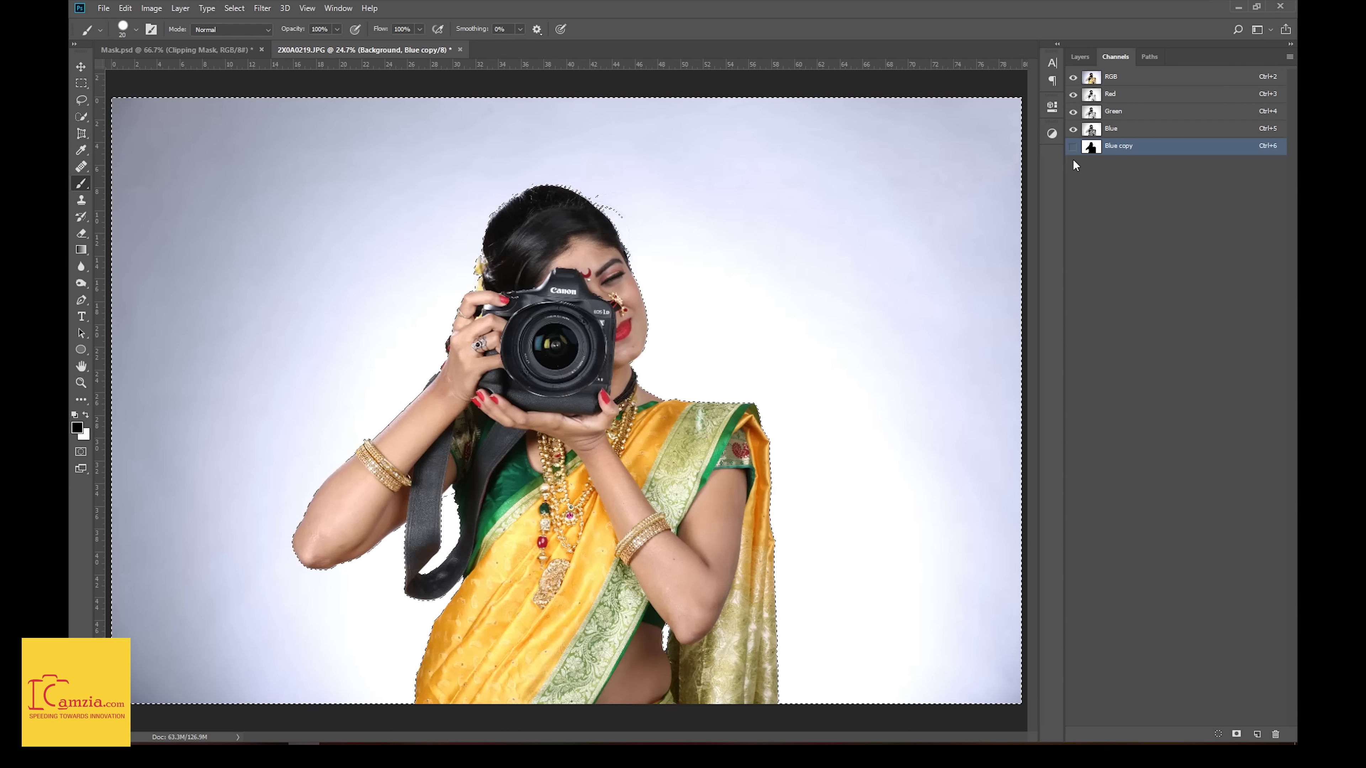
left_click(1072, 57)
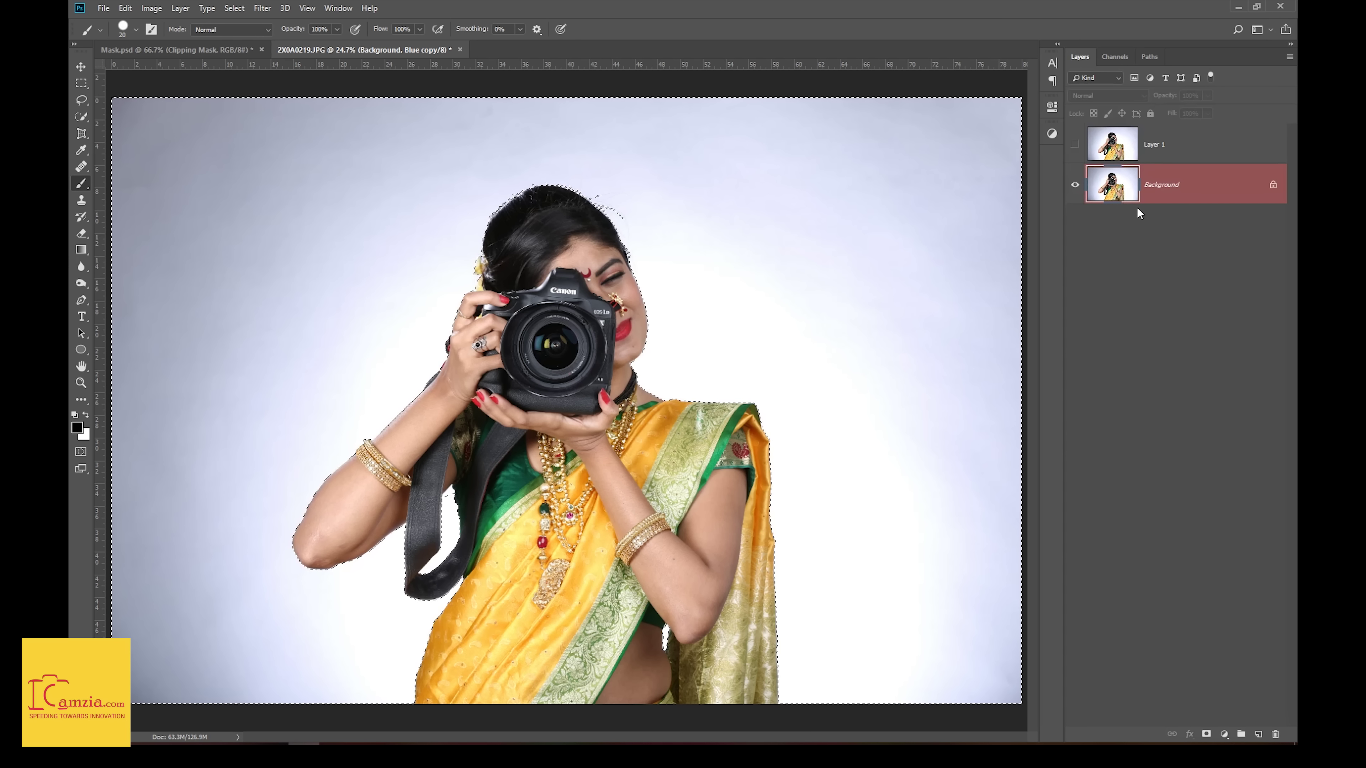
Invert the selection on Layer 1 and copy the woman onto a new Layer 2, hiding the layers below.
left_click(1159, 152)
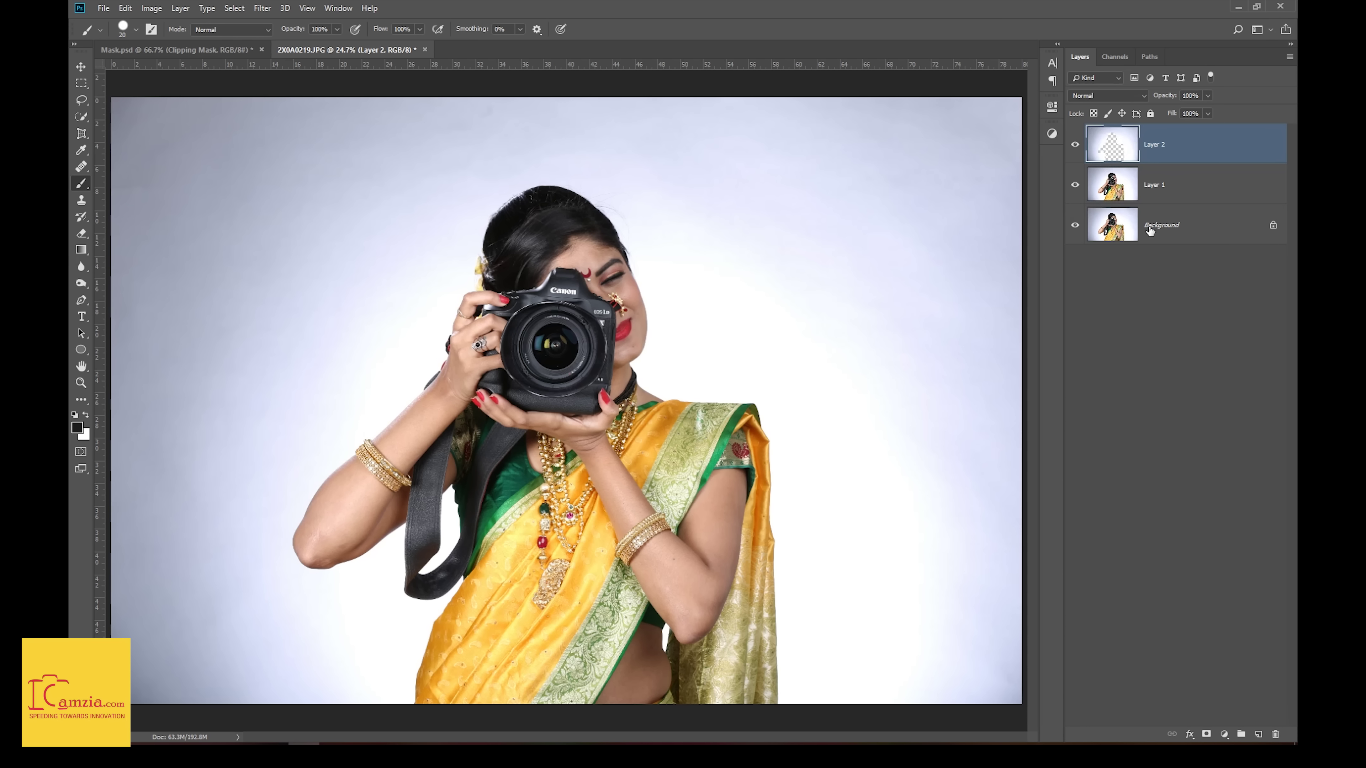
key("ctrl+alt+z")
key("ctrl+alt+z")
key("ctrl+shift+i")
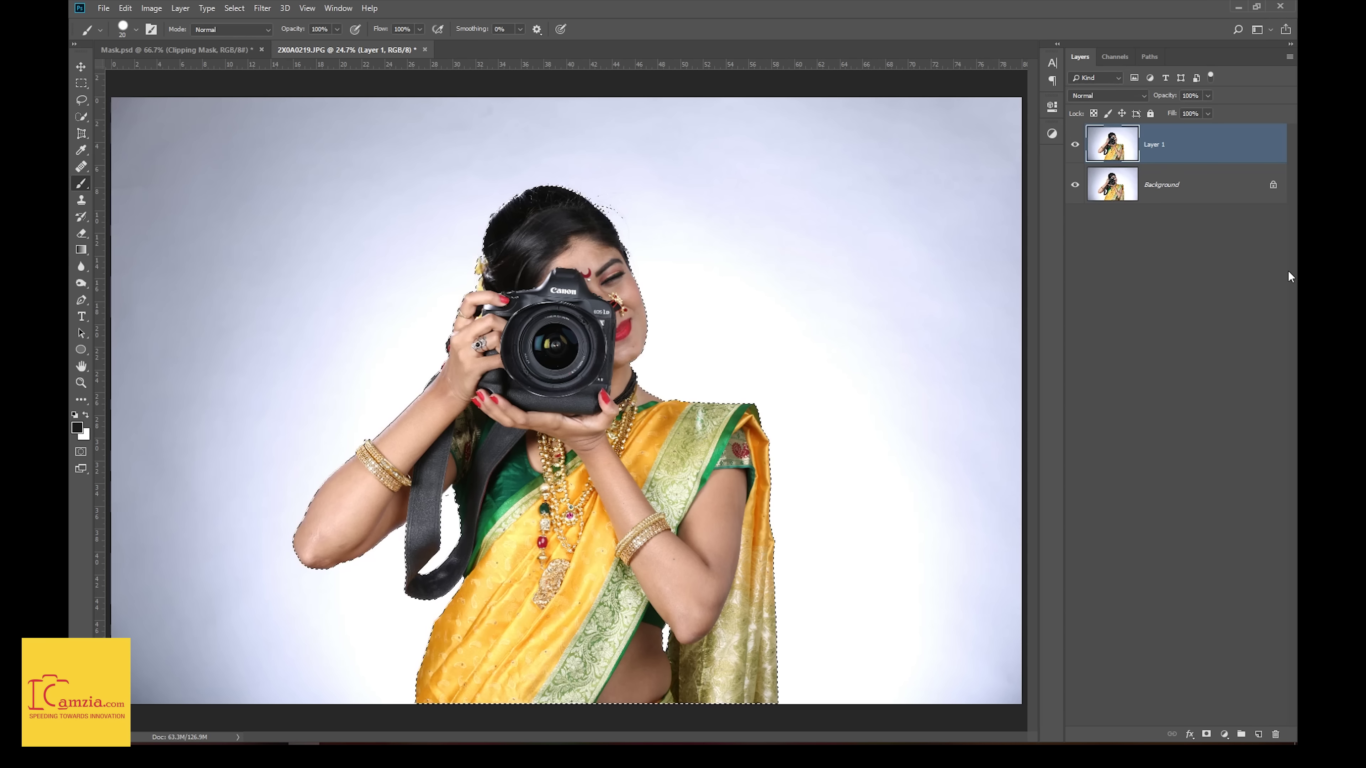
key("ctrl+j")
left_click_drag(1075, 184, 1075, 224)
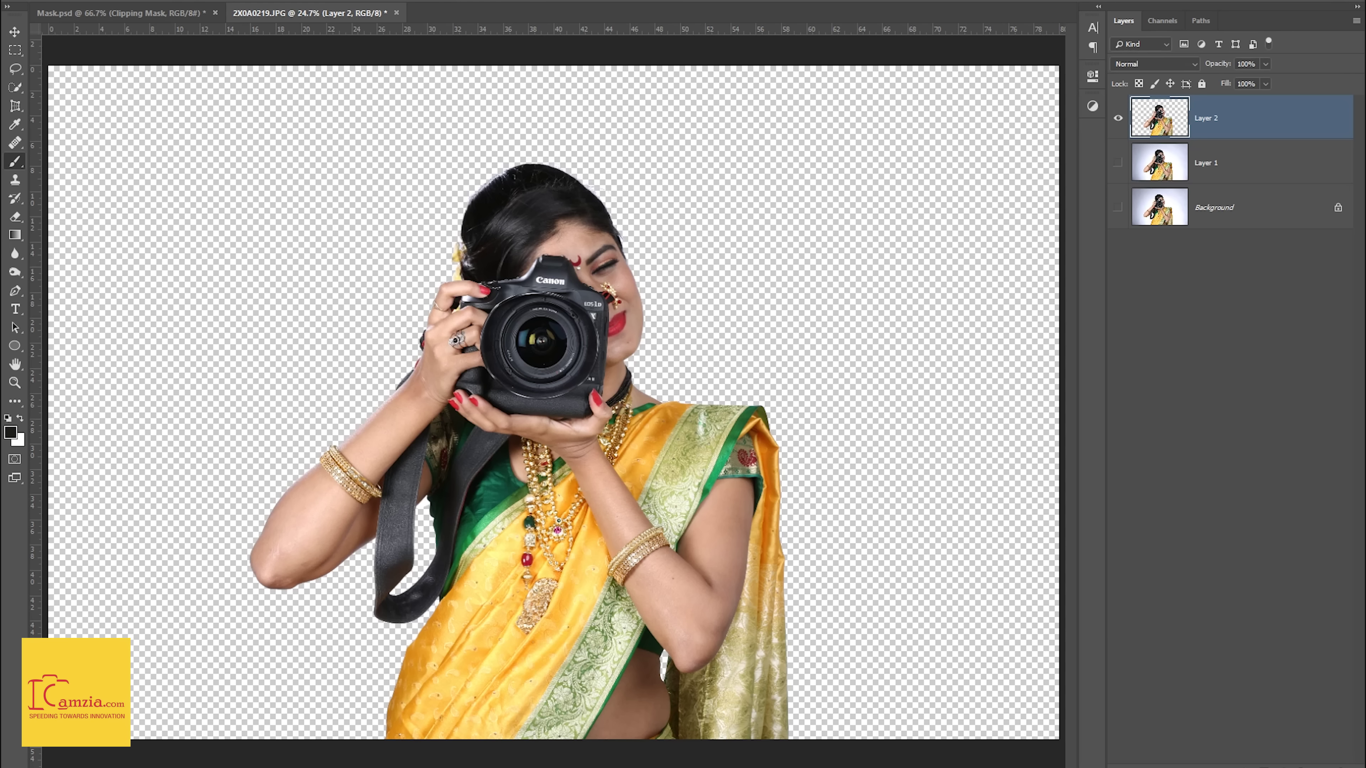
Hide Layer 2 with Layer 1 active and view the grayscale Blue channel.
left_click(1130, 177)
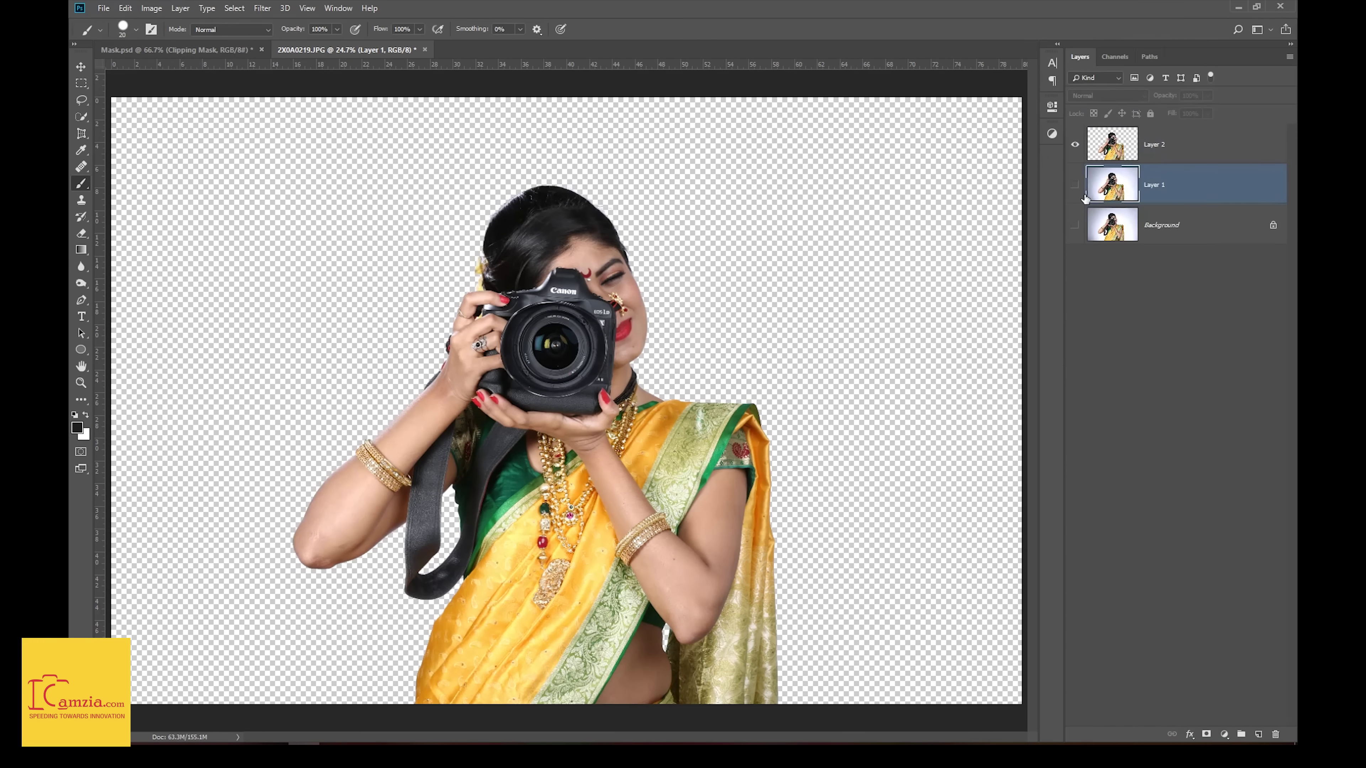
left_click(1075, 185, "alt")
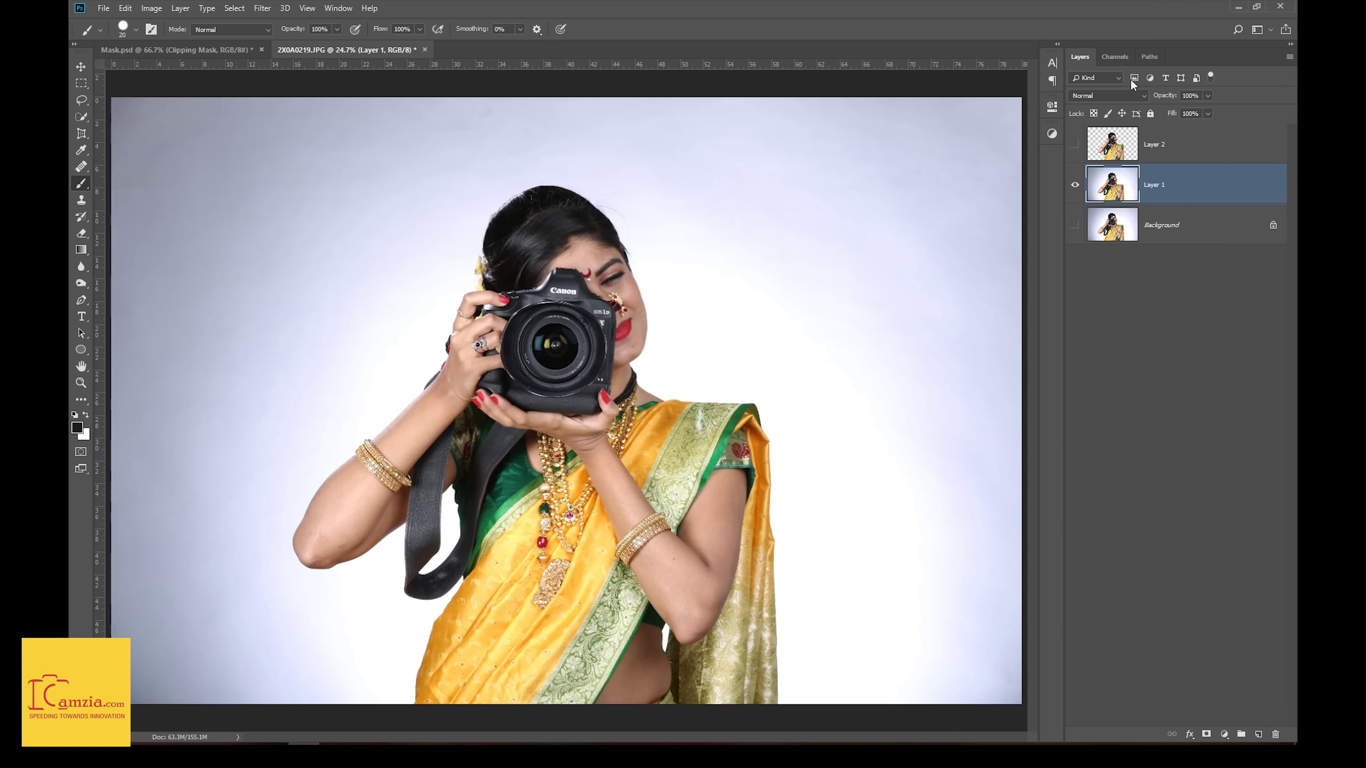
left_click(1115, 57)
left_click(1156, 130)
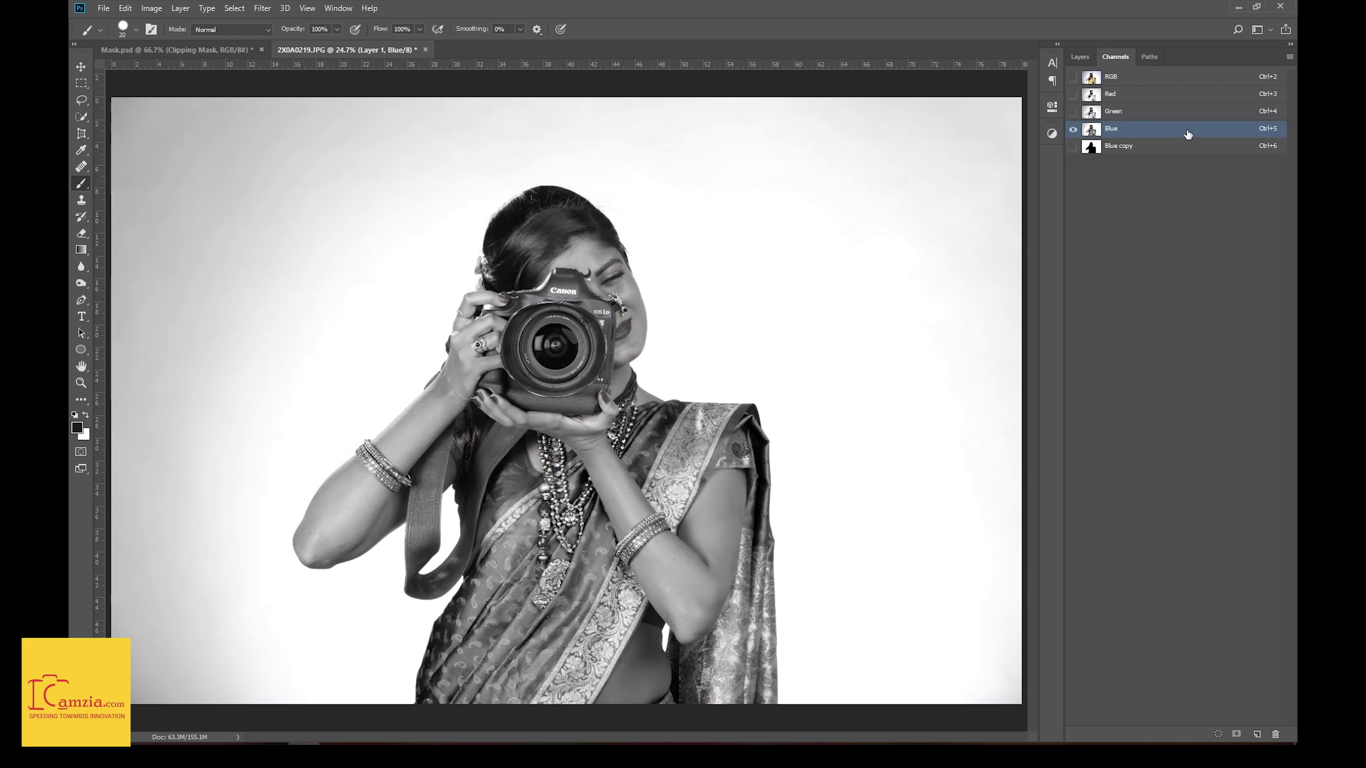
Duplicate the Blue channel as Blue copy 2 and dodge the camera body and lens.
left_click_drag(1156, 129, 1256, 733)
left_click(124, 298)
mouse_move(604, 394)
left_mouse_down()
mouse_move(570, 416)
mouse_move(578, 301)
left_mouse_up()
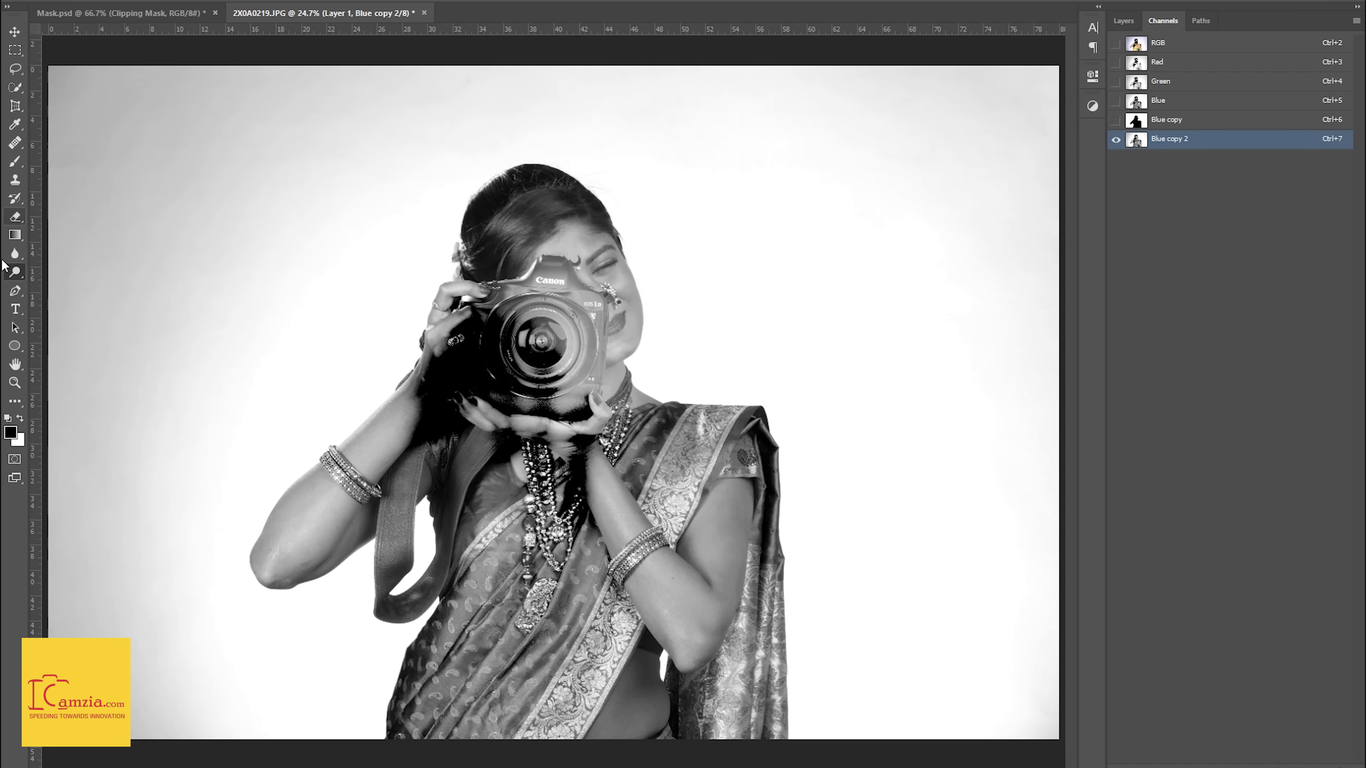
Burn the camera lens, body and hands darker in Blue copy 2.
right_click(14, 272)
left_click(97, 285)
mouse_move(550, 318)
left_mouse_down()
mouse_move(592, 310)
mouse_move(538, 375)
mouse_move(564, 446)
mouse_move(546, 426)
left_mouse_up()
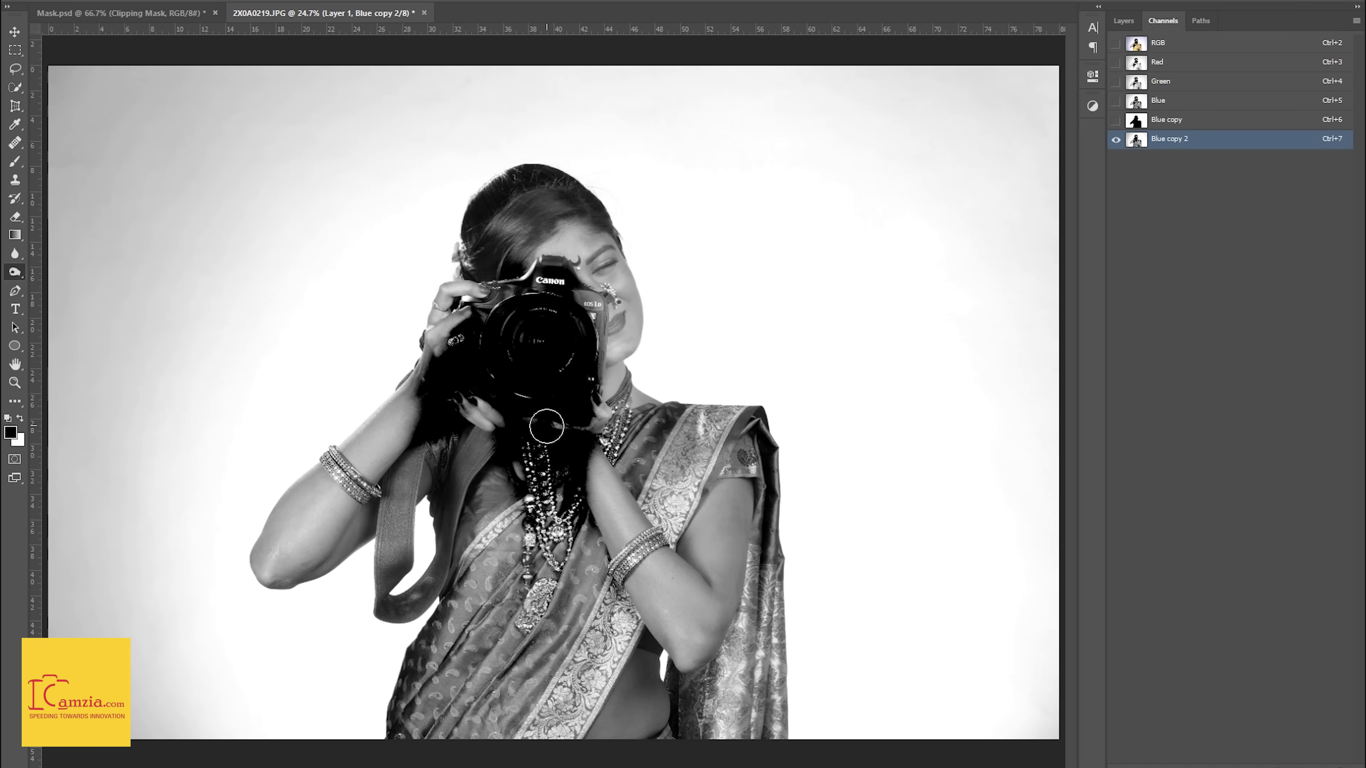
left_click_drag(546, 426, 597, 446)
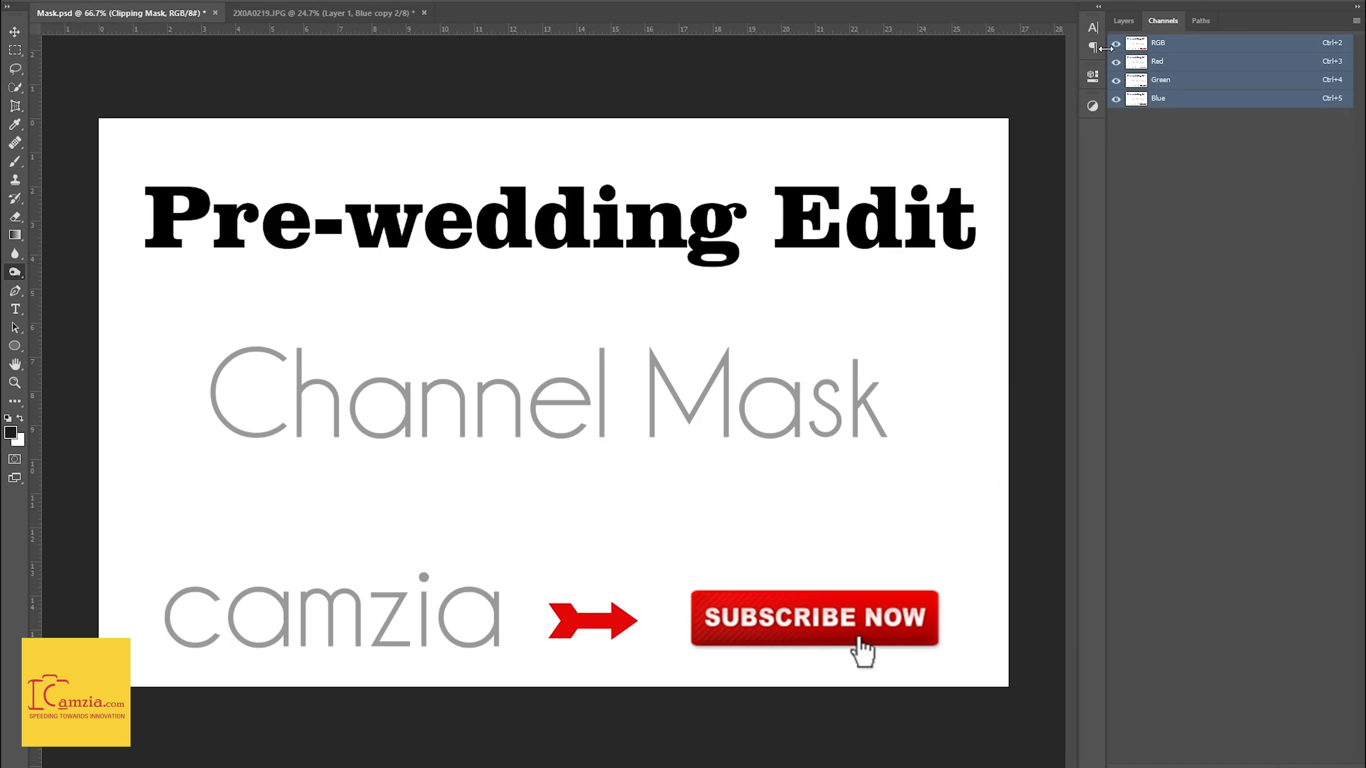
Show Mask.psd's layers, including the Layer Mask, Gradient Mask and Clipping Mask text layers.
left_click(1123, 20)
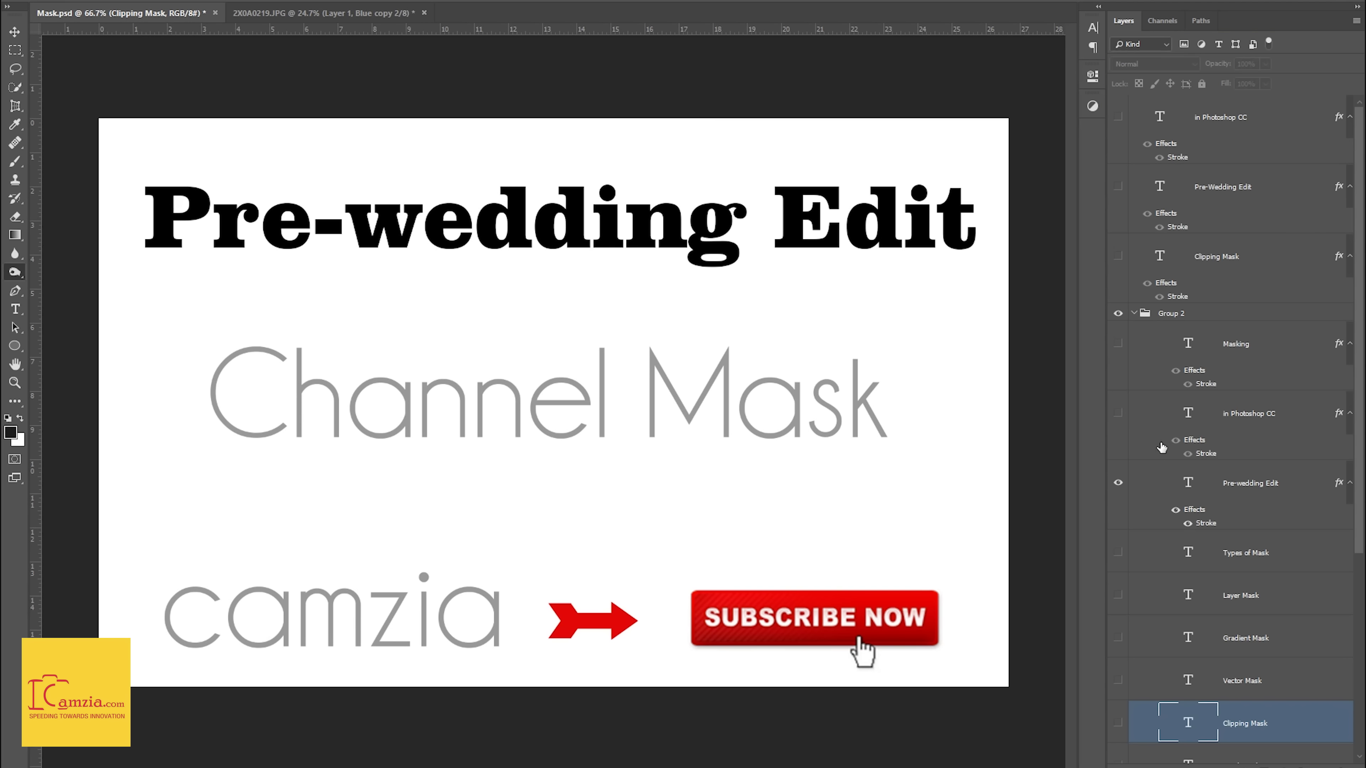